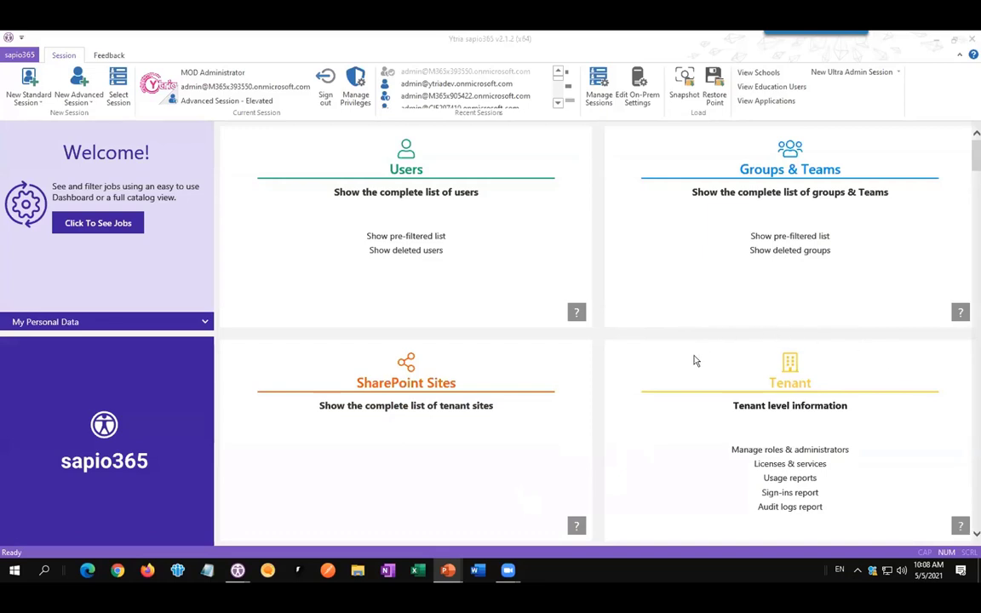
# Open the tenant's licenses and services from the already retrieved results and apply the Service plans view.
pyautogui.click(778, 465)
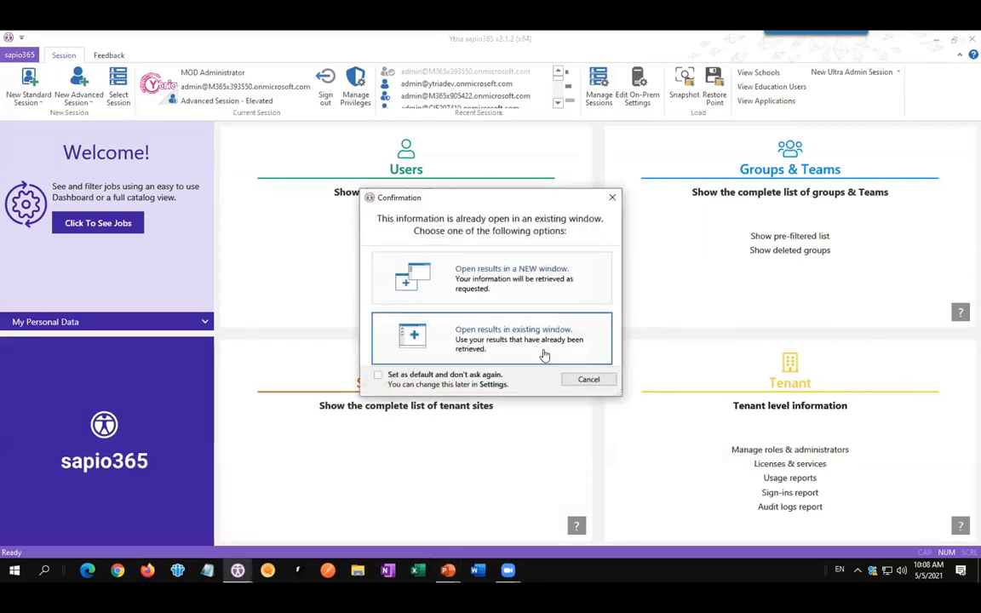
pyautogui.click(516, 344)
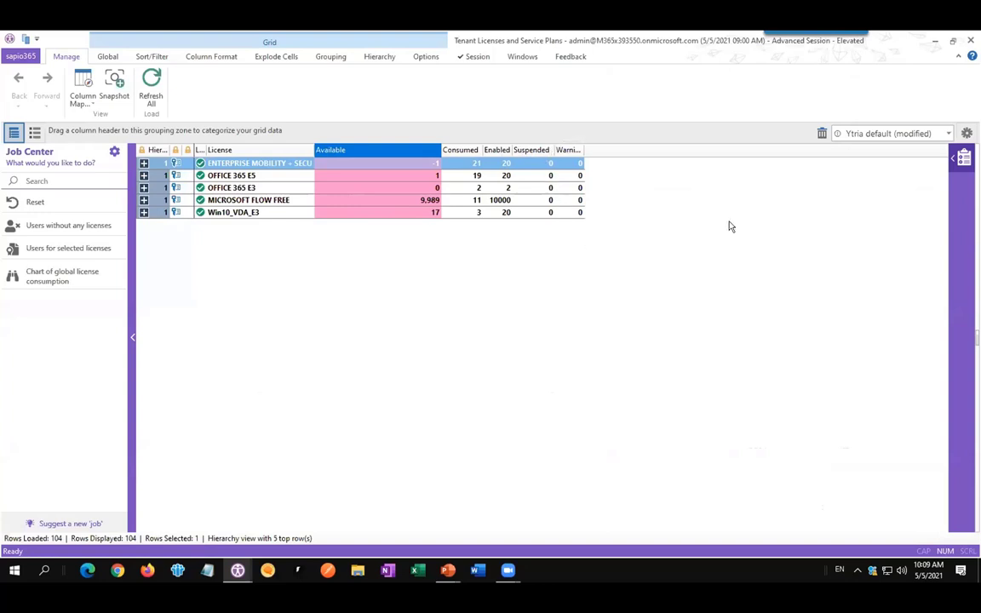
pyautogui.click(949, 135)
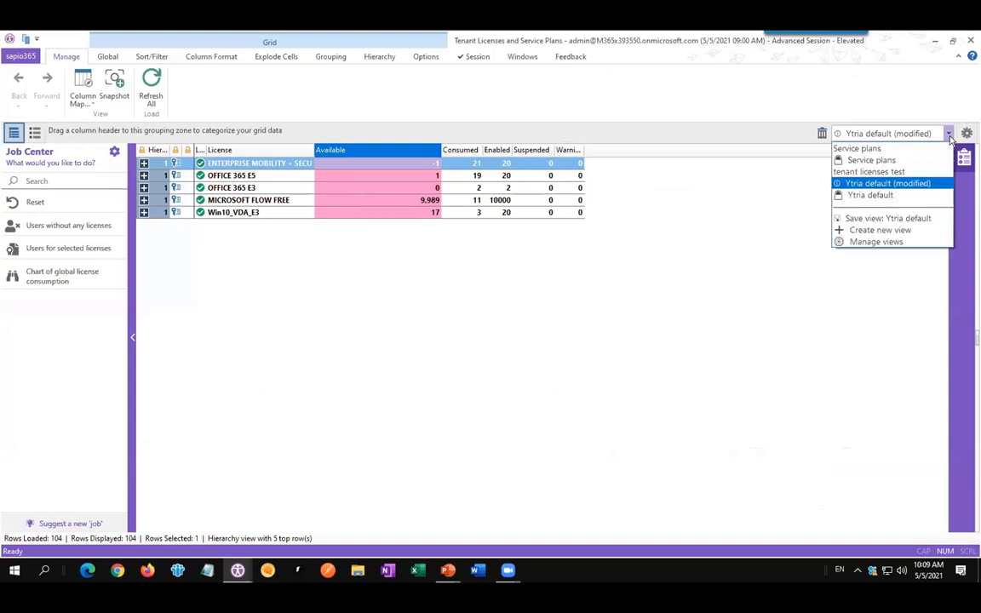
pyautogui.click(894, 162)
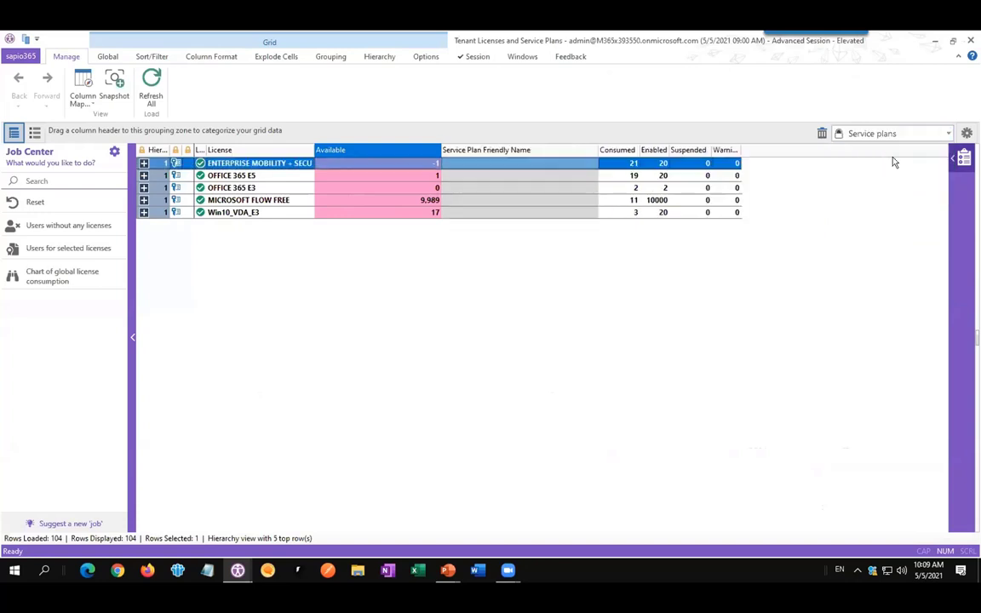
# Review the service plans under the OFFICE 365 E5 license, widening the License Status column to read each plan's status.
pyautogui.click(105, 58)
pyautogui.click(73, 59)
pyautogui.click(143, 176)
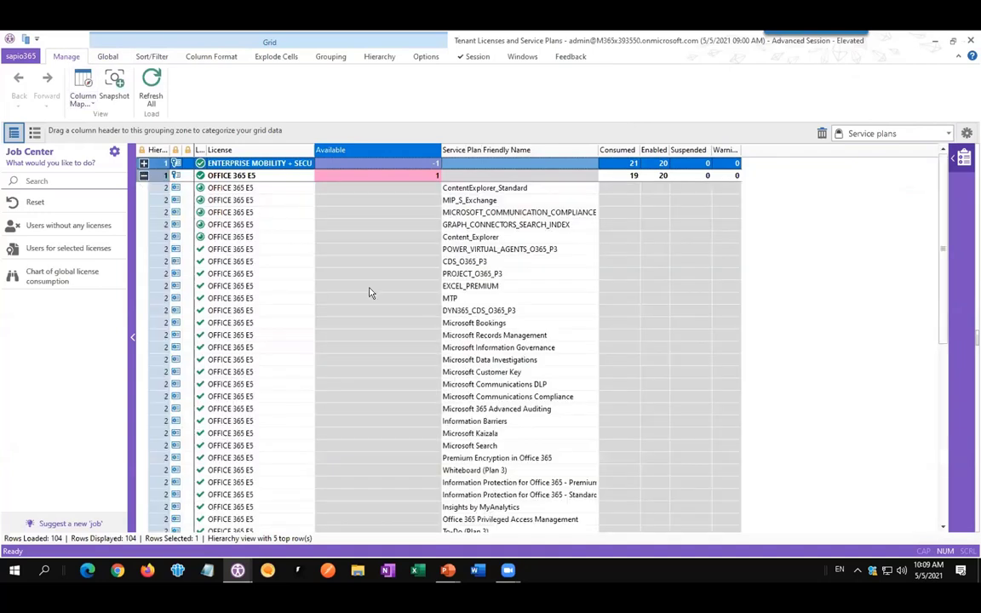
pyautogui.scroll(-4, 443, 302)
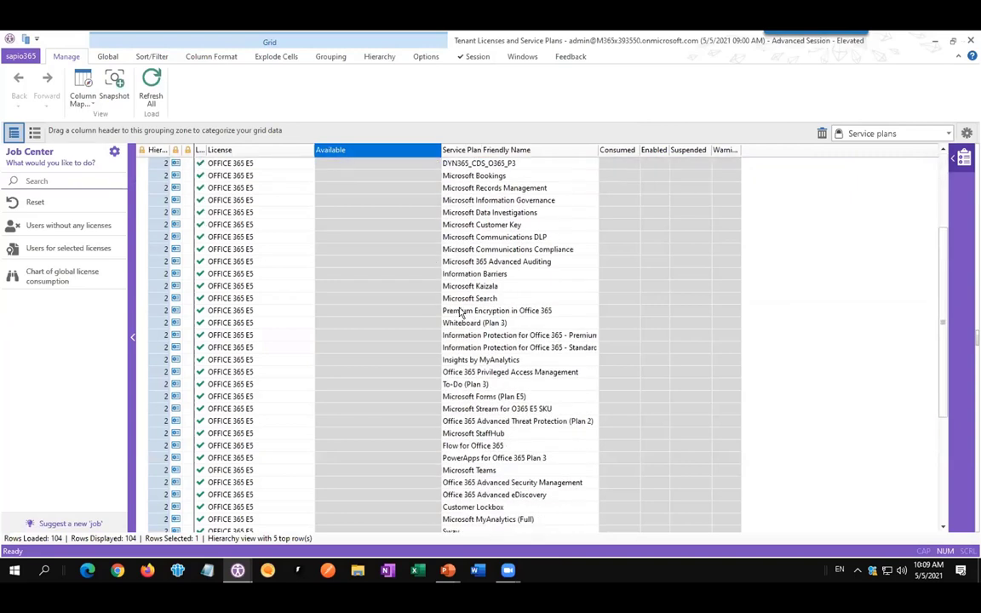
pyautogui.scroll(4, 459, 312)
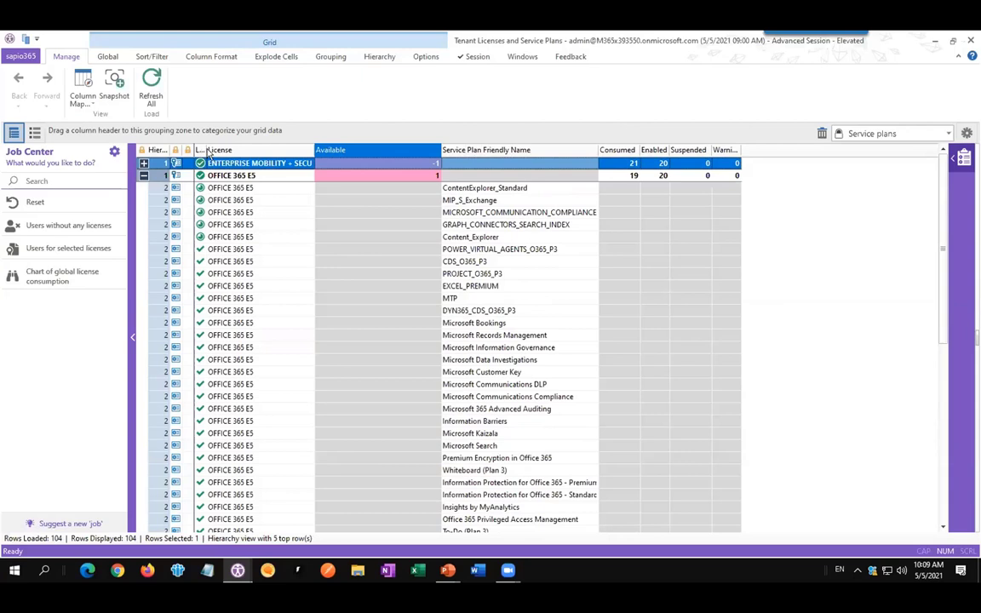
pyautogui.moveTo(205, 148); pyautogui.dragTo(249, 145)
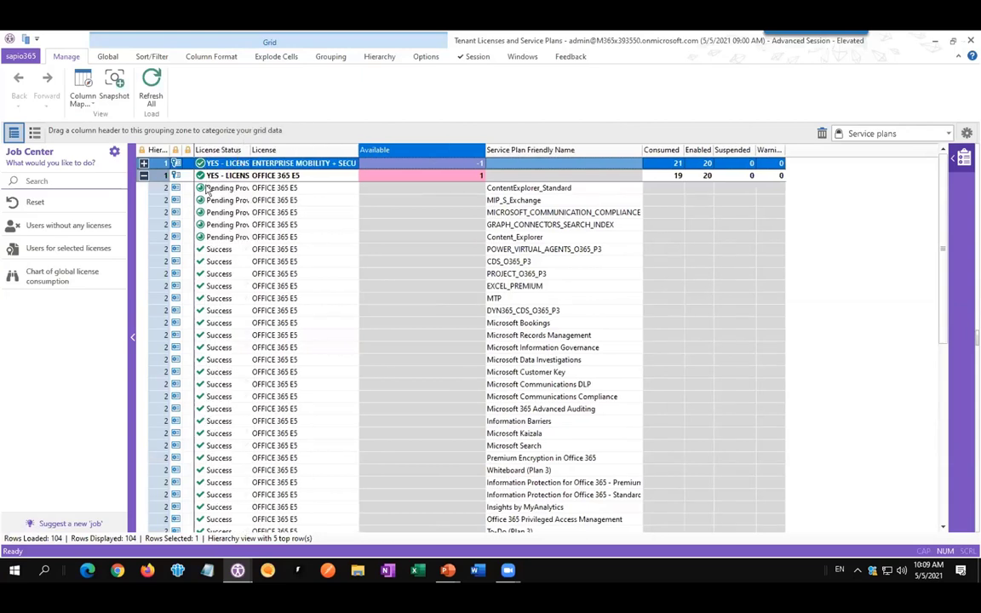
pyautogui.click(143, 175)
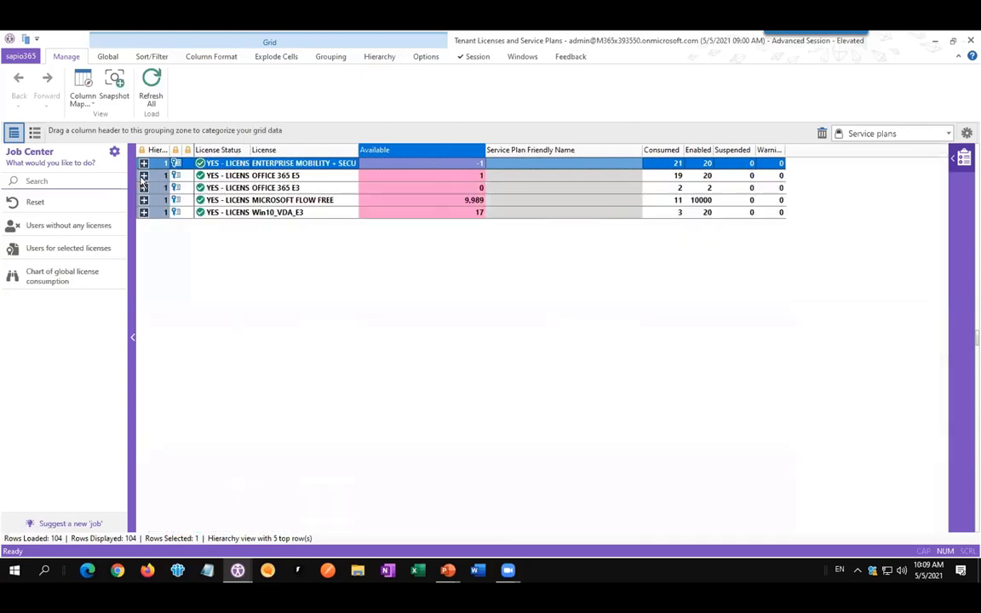
# Examine the available license counts for OFFICE 365 E5 and Win10_VDA_E3 in the collapsed license list.
pyautogui.click(394, 176)
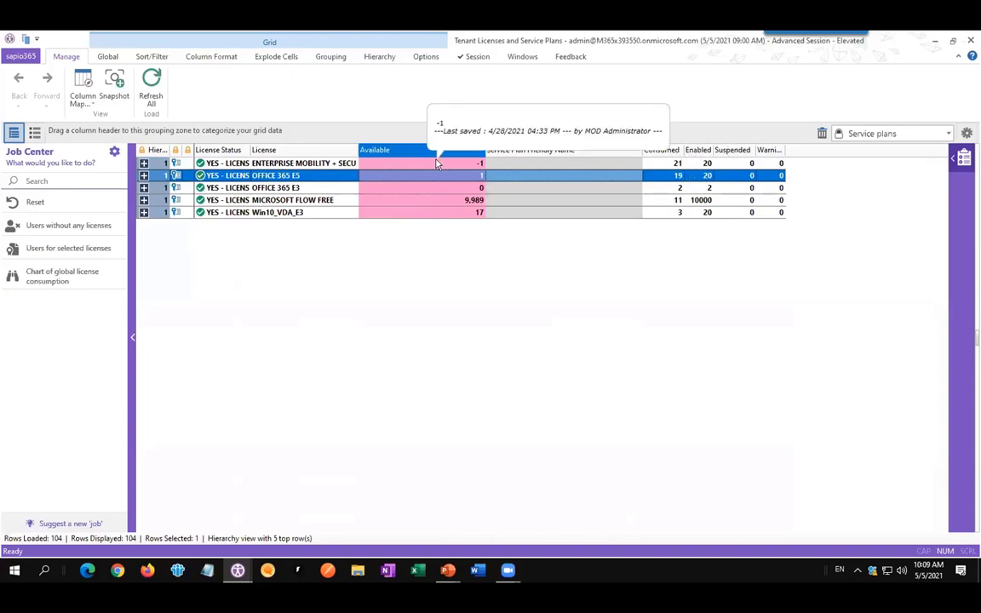
pyautogui.click(408, 213)
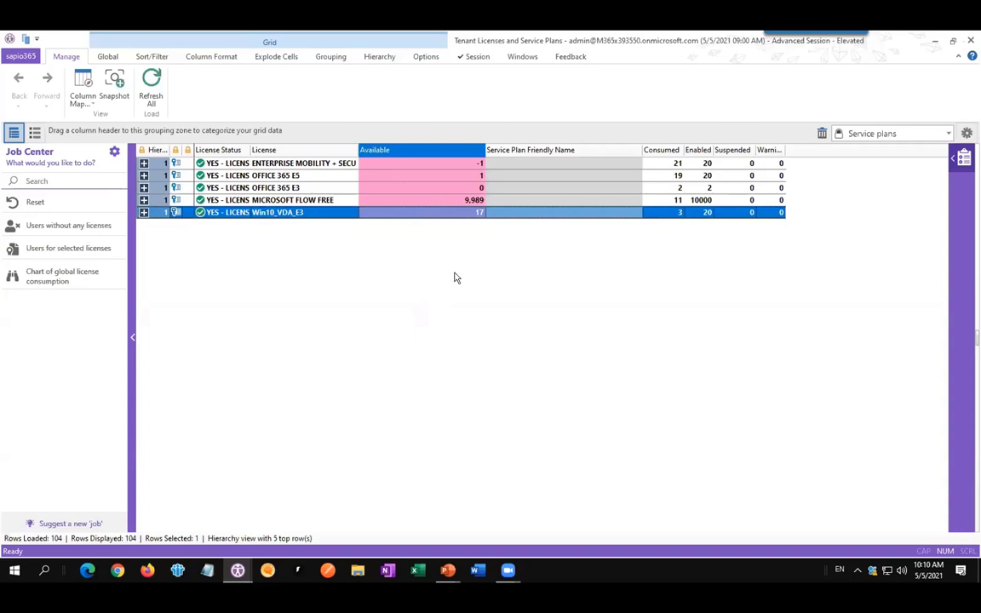
pyautogui.click(108, 57)
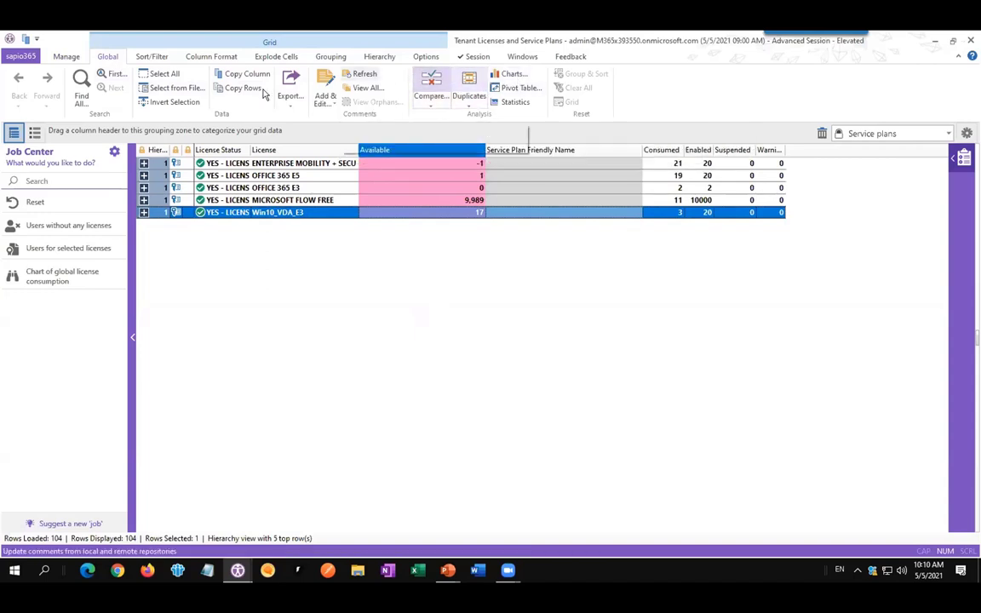
# Generate the chart of global license consumption for EMSPREMIUM, ENTERPRISEPREMIUM, ENTERPRISEPACK and Win10_VDA_E3.
pyautogui.click(55, 279)
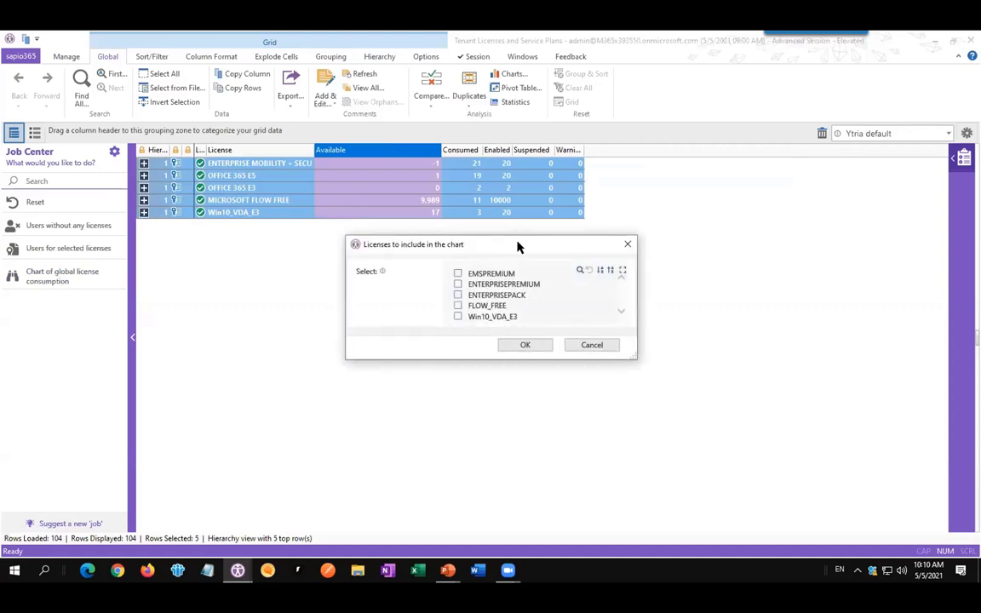
pyautogui.moveTo(518, 246); pyautogui.dragTo(456, 241)
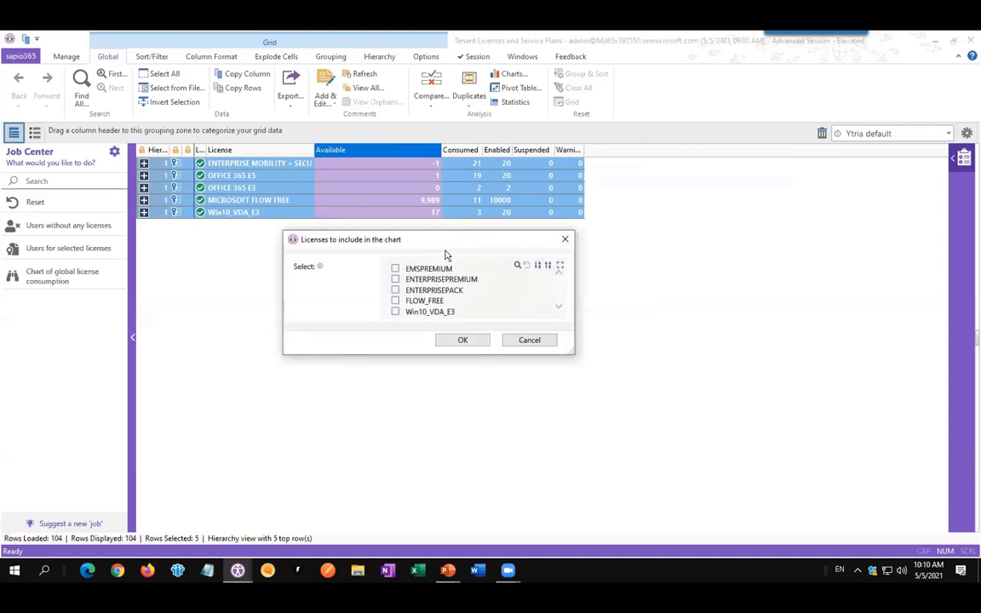
pyautogui.click(394, 270)
pyautogui.click(395, 280)
pyautogui.click(395, 291)
pyautogui.click(396, 313)
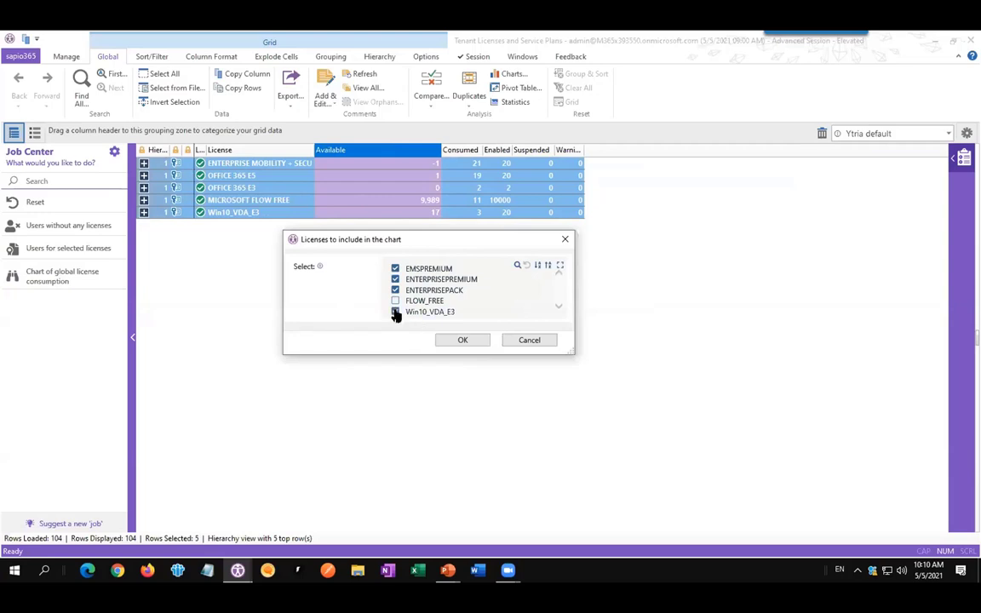
pyautogui.click(453, 341)
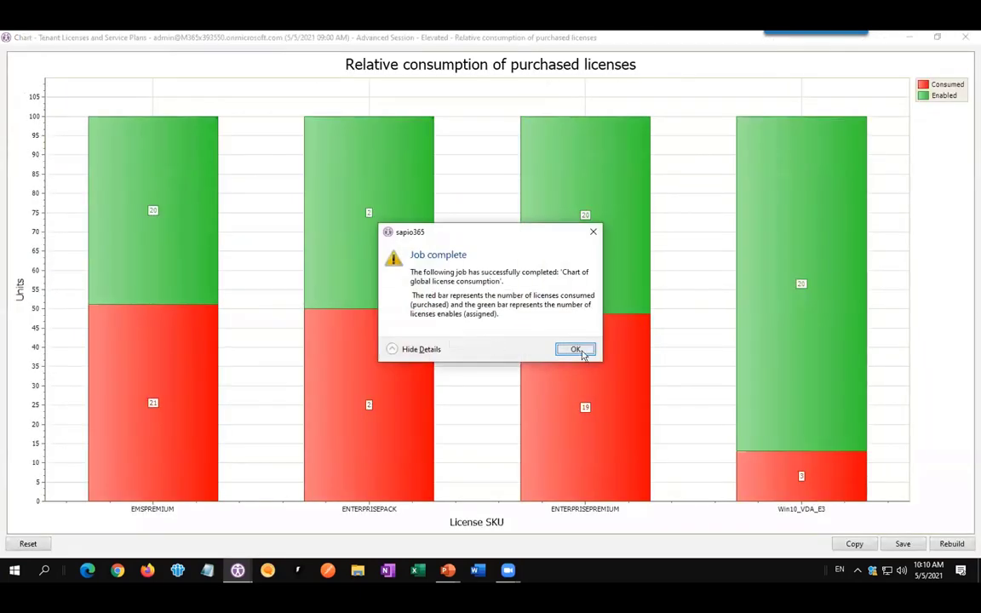
pyautogui.click(576, 349)
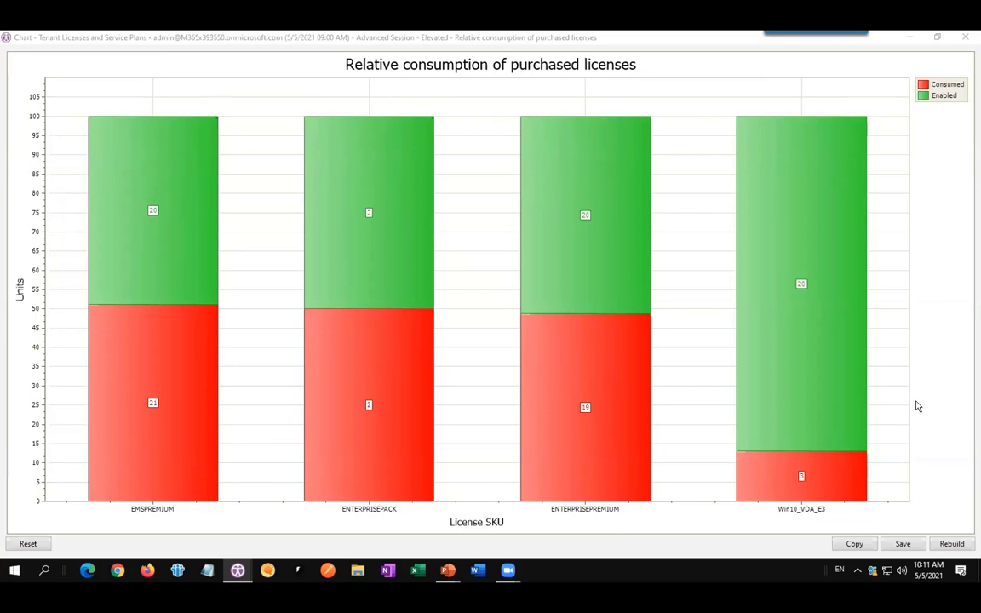
# Rebuild the license chart with the Available column replacing Enabled on the Y axis, and close the chart after viewing it.
pyautogui.click(957, 547)
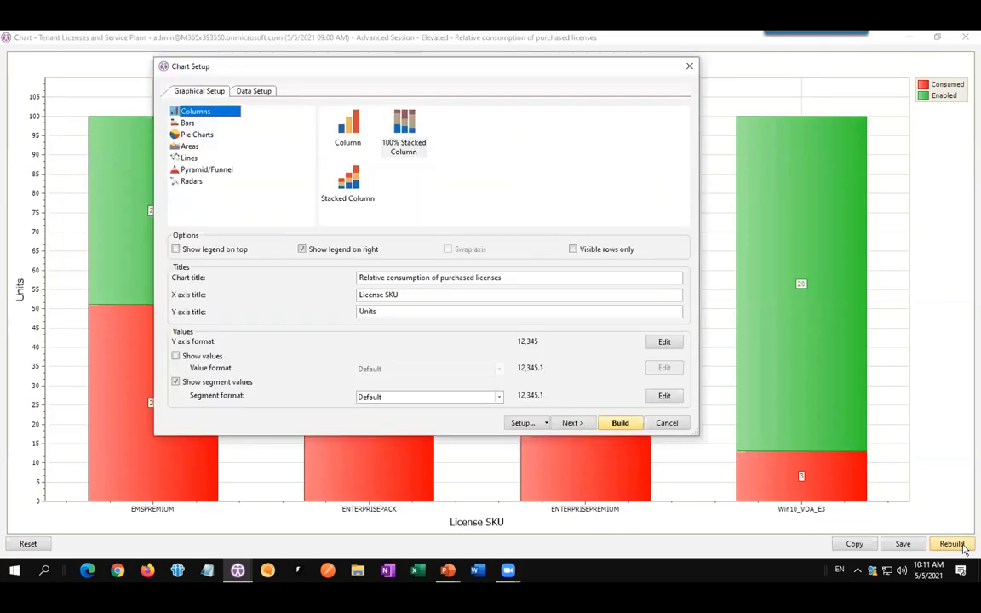
pyautogui.click(251, 91)
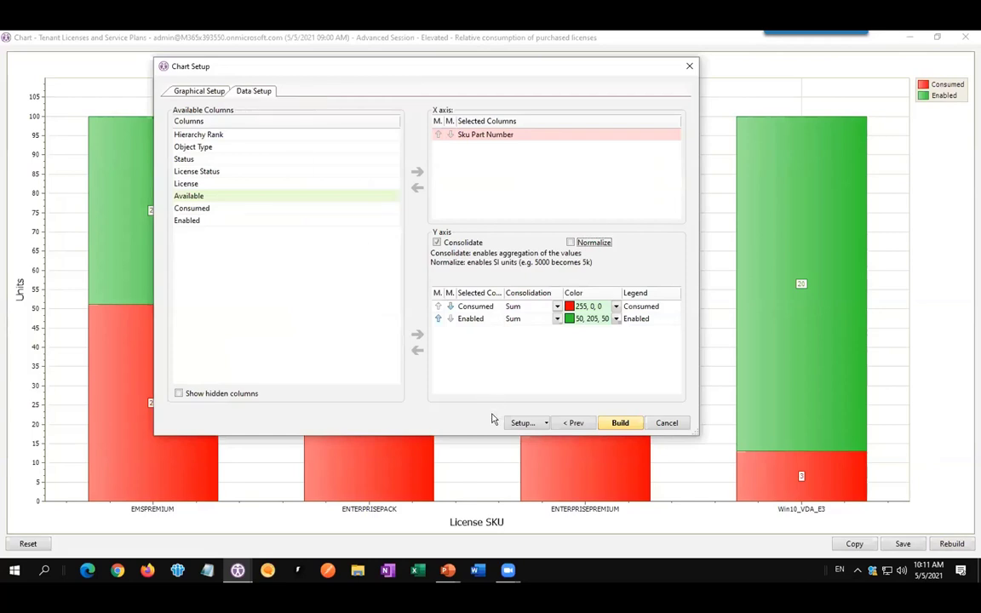
pyautogui.click(472, 322)
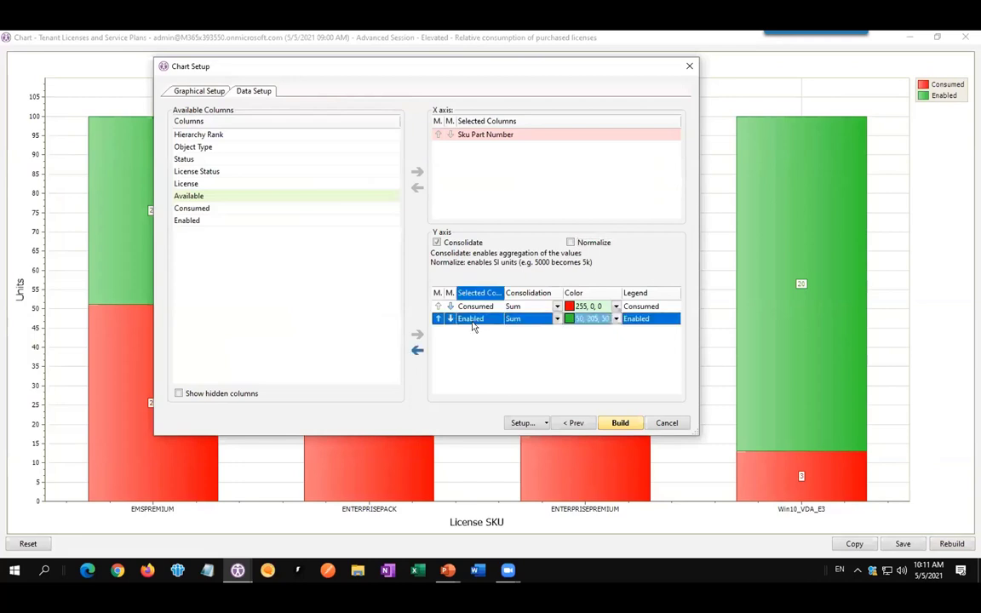
pyautogui.click(417, 349)
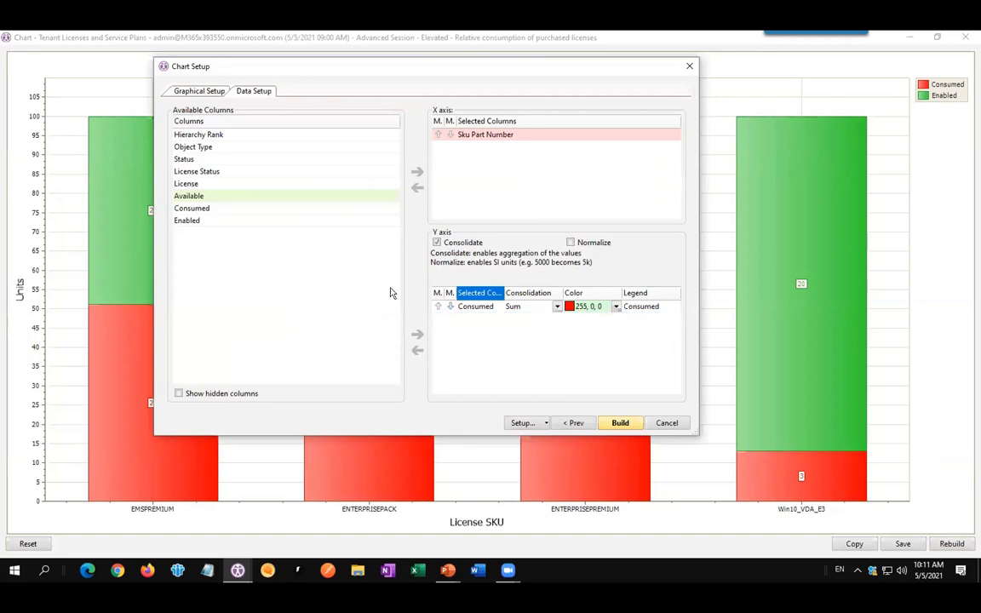
pyautogui.click(208, 196)
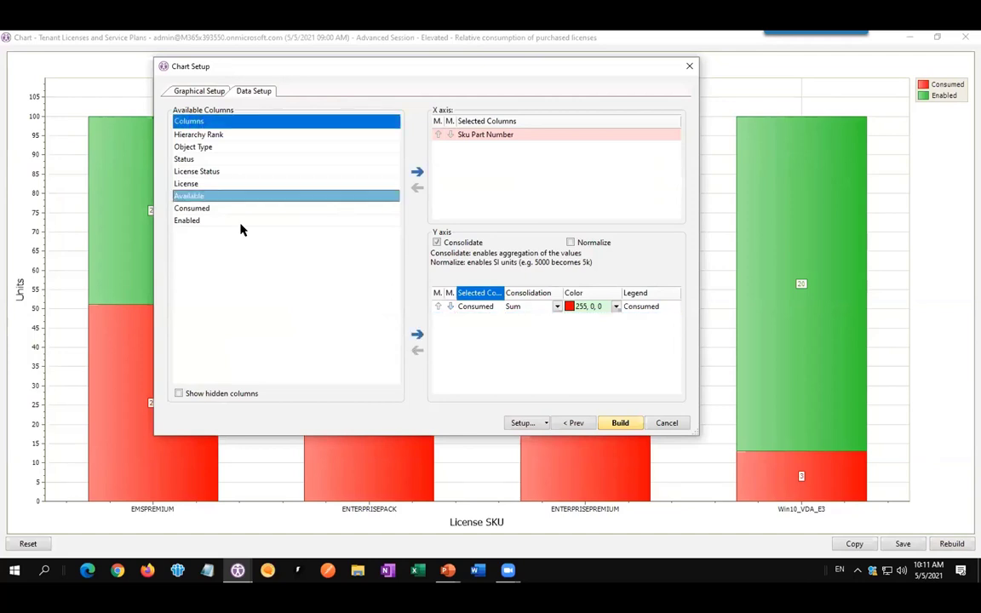
pyautogui.click(417, 337)
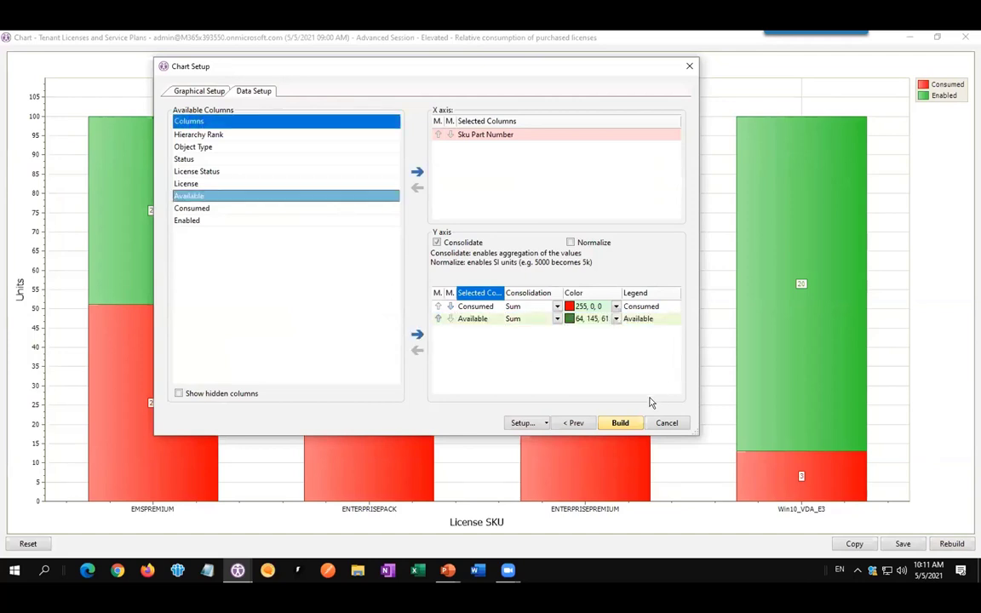
pyautogui.click(621, 423)
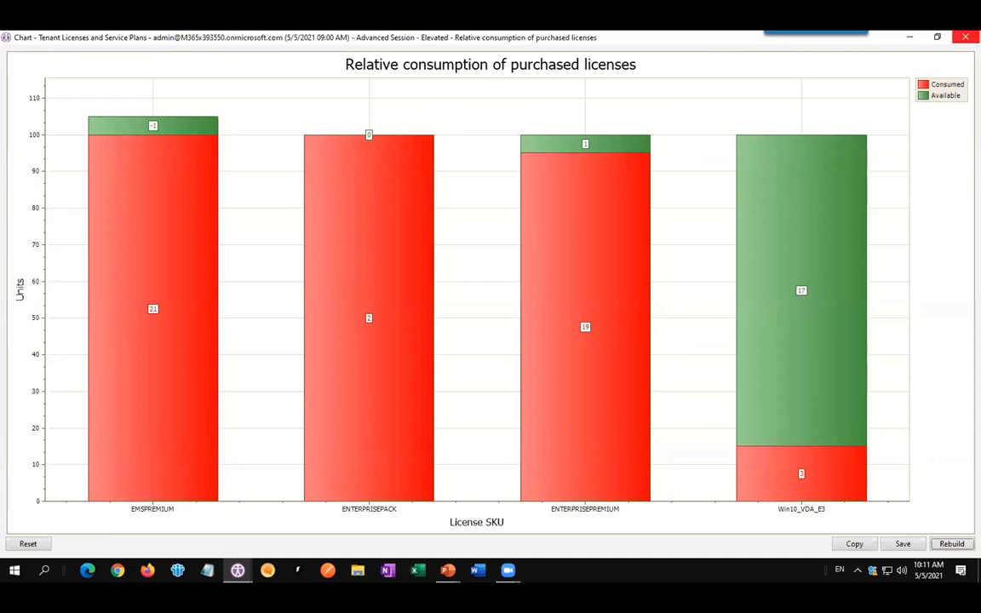
pyautogui.click(964, 36)
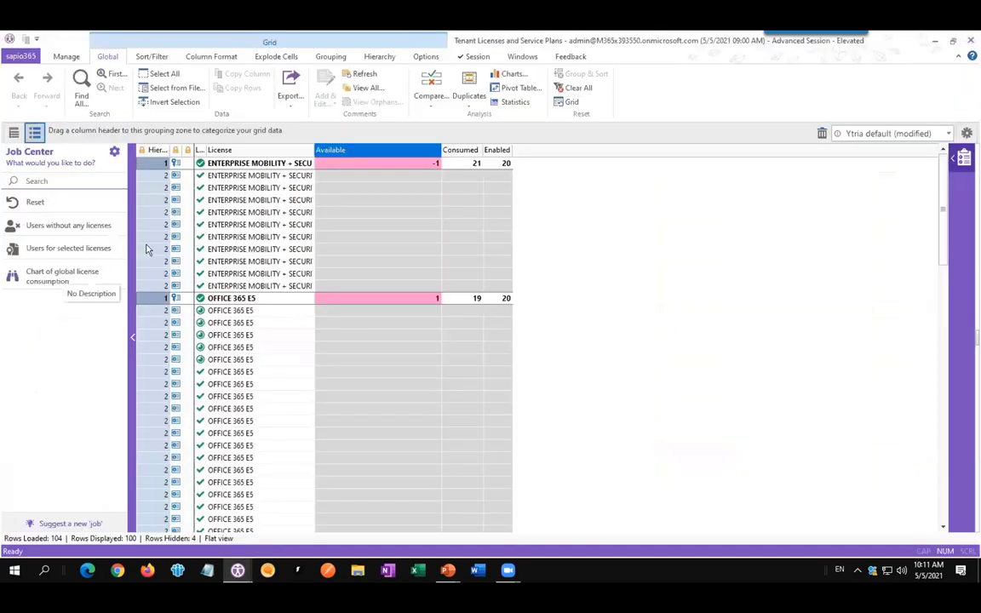
# Switch the license grid back to hierarchy view and list the users holding the ENTERPRISE MOBILITY + SECURITY license in a maximized window.
pyautogui.click(14, 133)
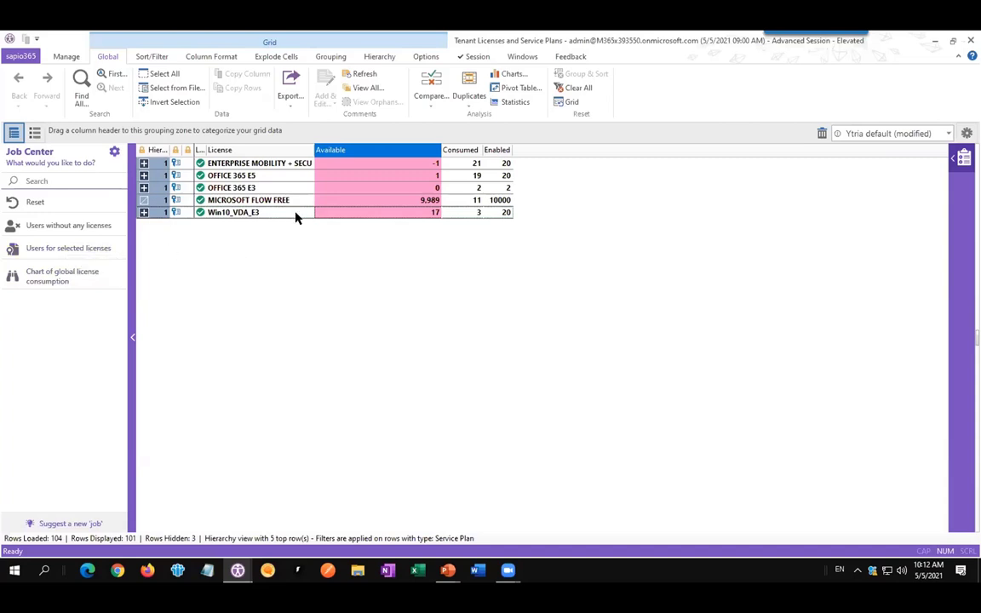
pyautogui.moveTo(436, 168)
pyautogui.click(274, 166)
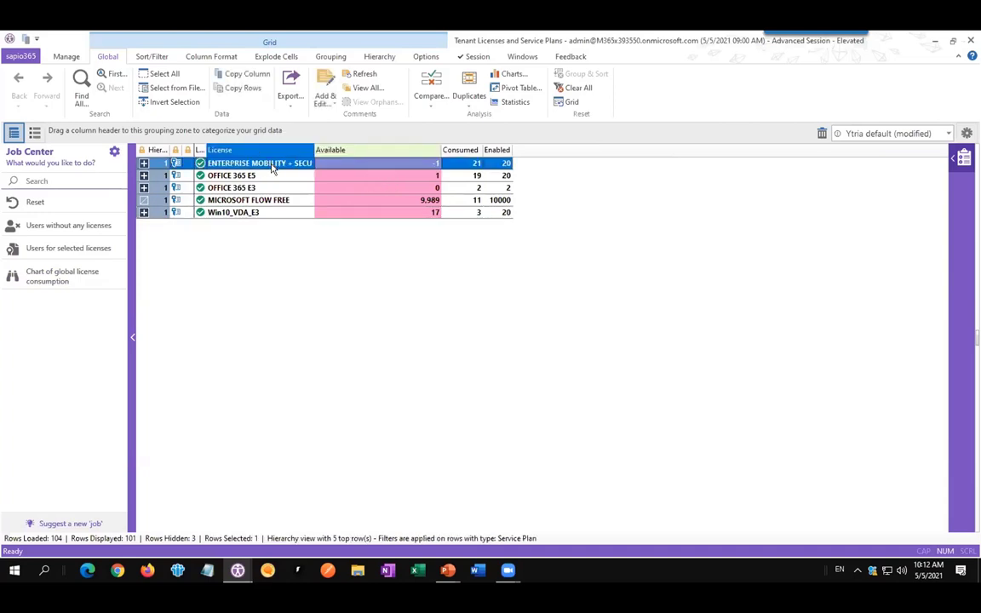
pyautogui.click(69, 249)
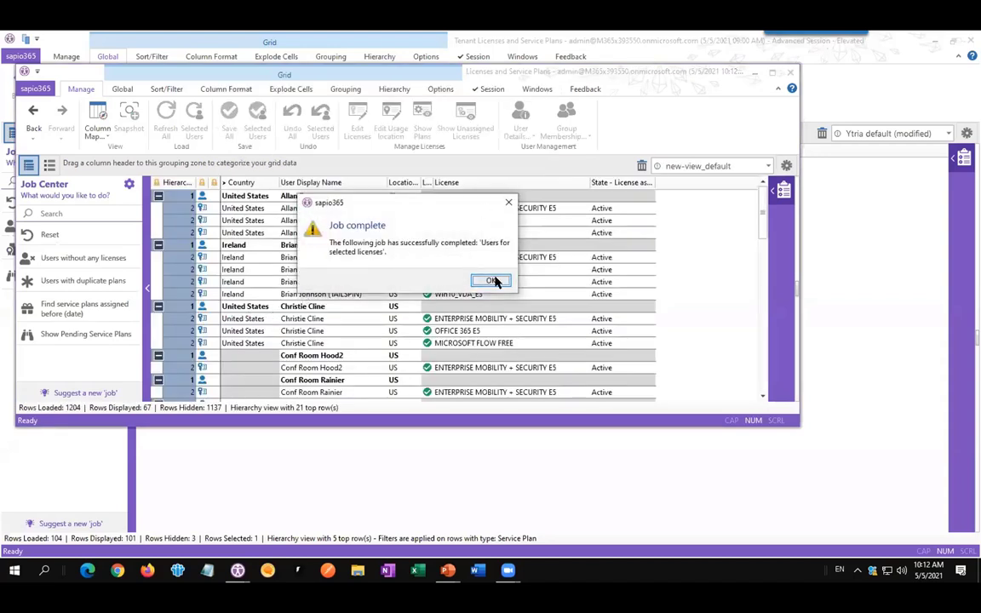
pyautogui.click(493, 281)
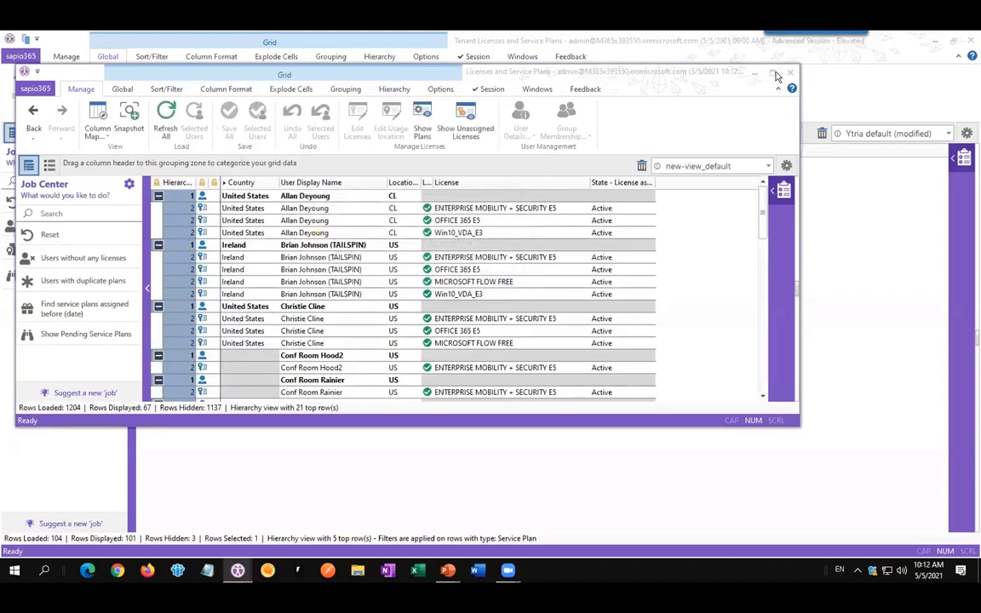
pyautogui.click(773, 74)
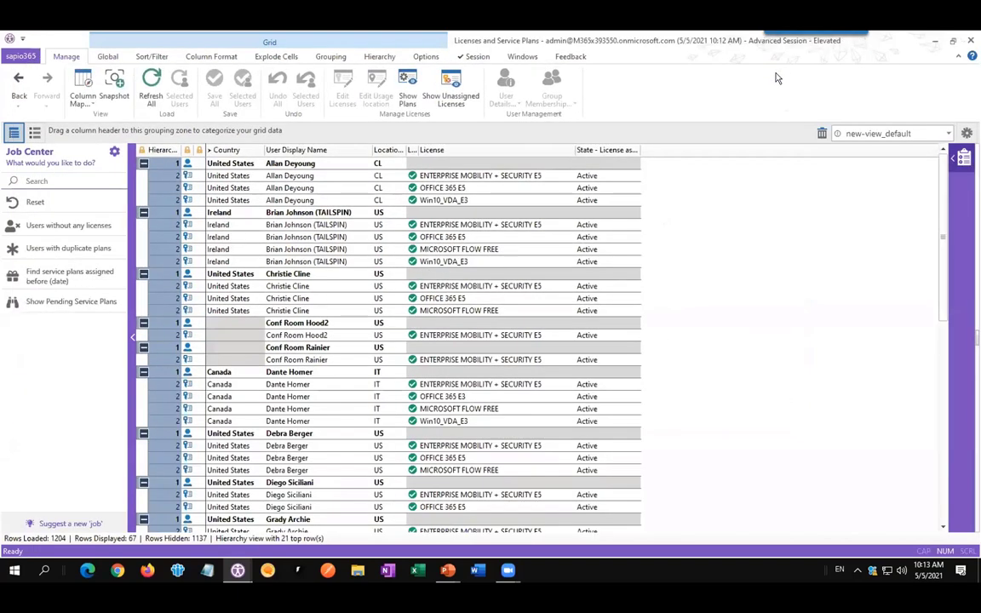
# Review the licenses assigned to each listed user, widening the License Status column to show its full text.
pyautogui.click(294, 298)
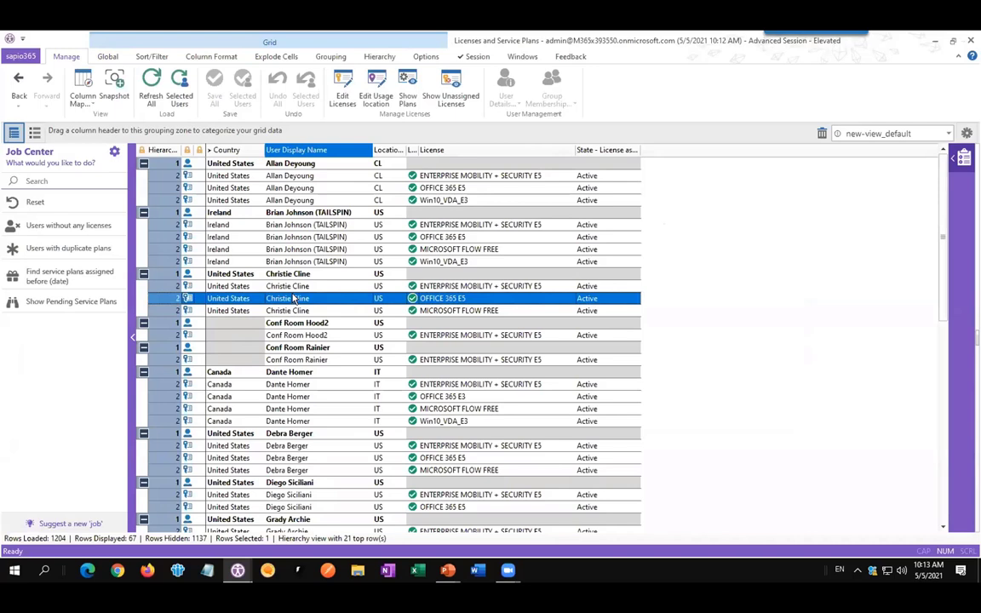
pyautogui.click(242, 274)
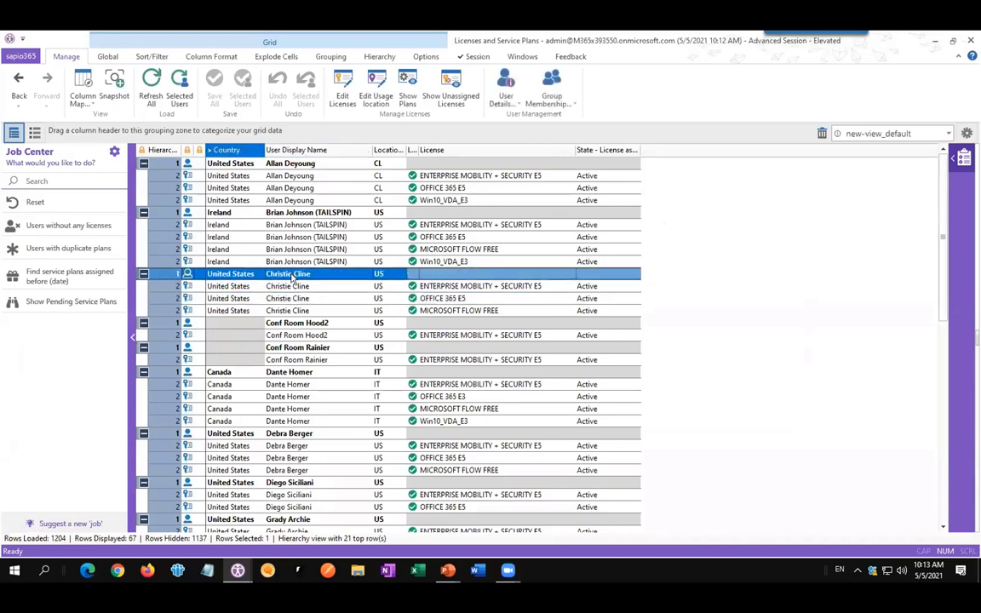
pyautogui.click(469, 288)
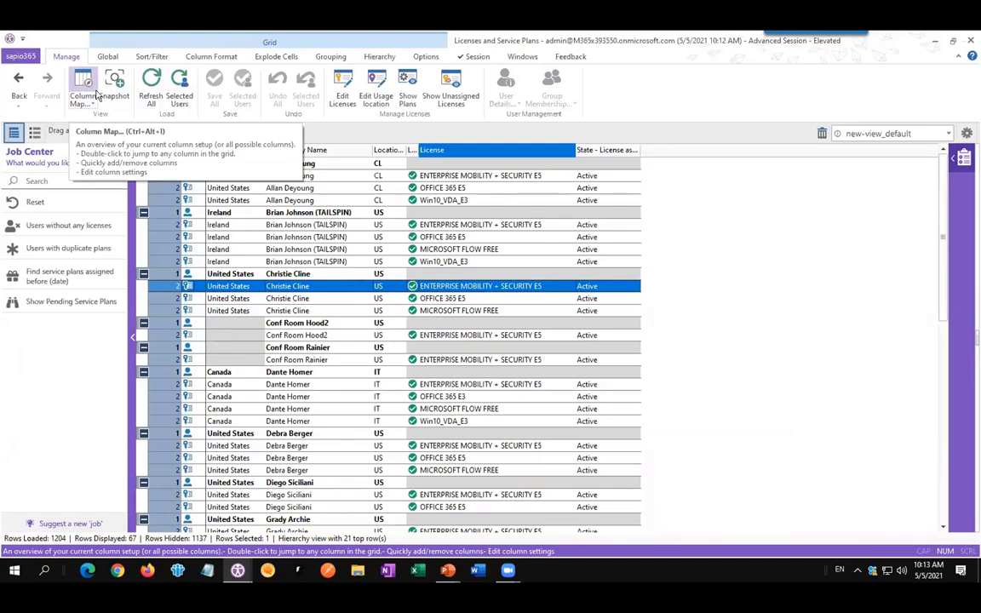
pyautogui.moveTo(418, 150); pyautogui.dragTo(509, 145)
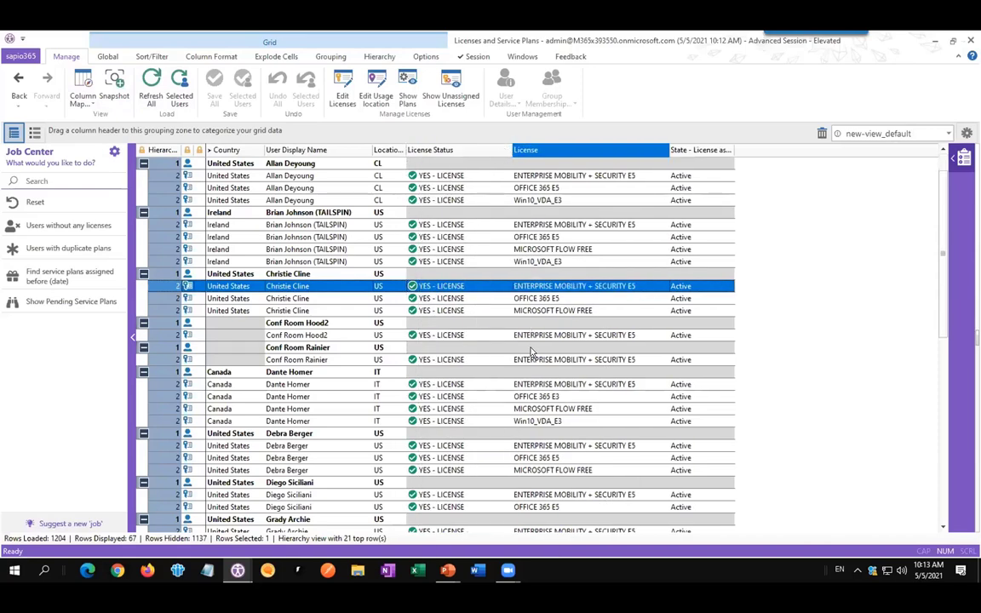
pyautogui.scroll(-8, 531, 350)
pyautogui.scroll(-4, 530, 349)
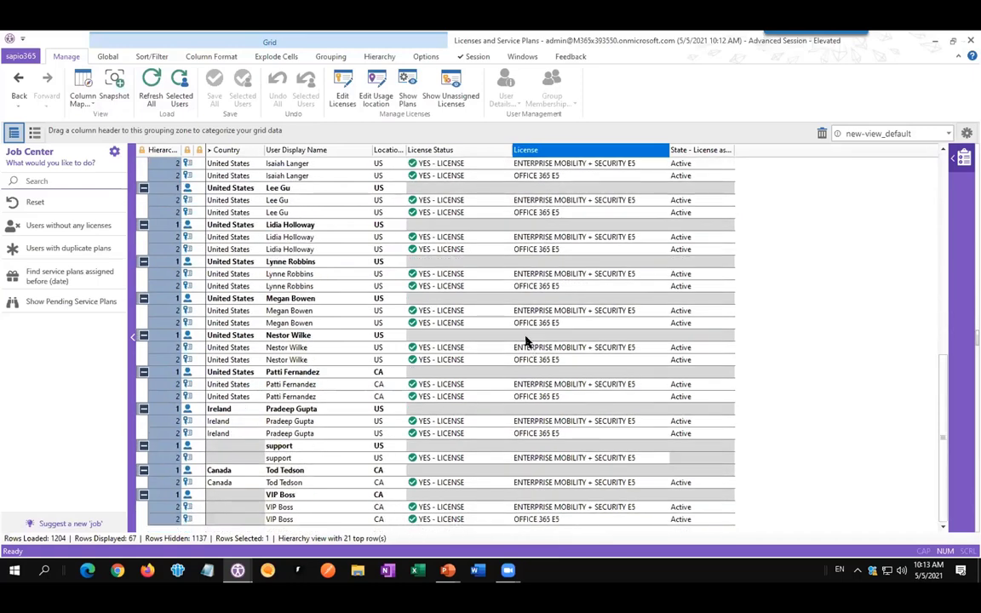
# Group the license rows by State - License assignment, expand the unset group, select its support entry, and widen the User Display Name column.
pyautogui.click(726, 212)
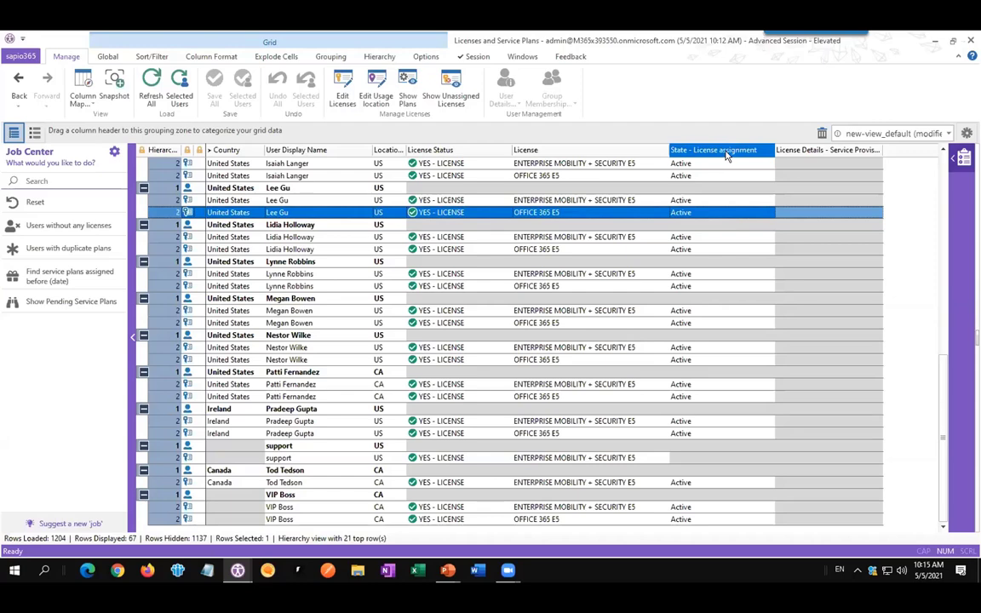
pyautogui.moveTo(726, 156); pyautogui.dragTo(475, 121)
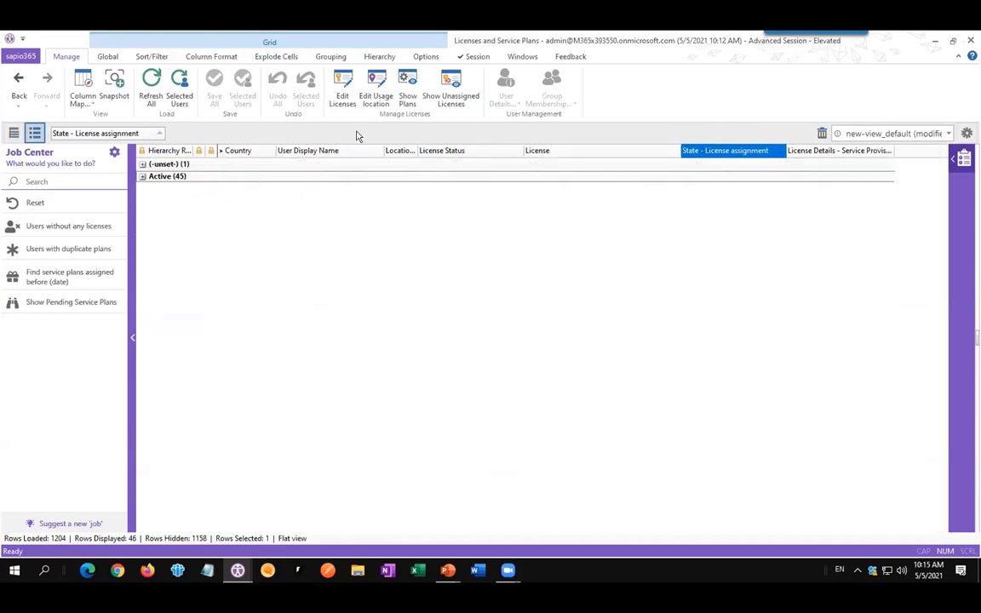
pyautogui.click(143, 164)
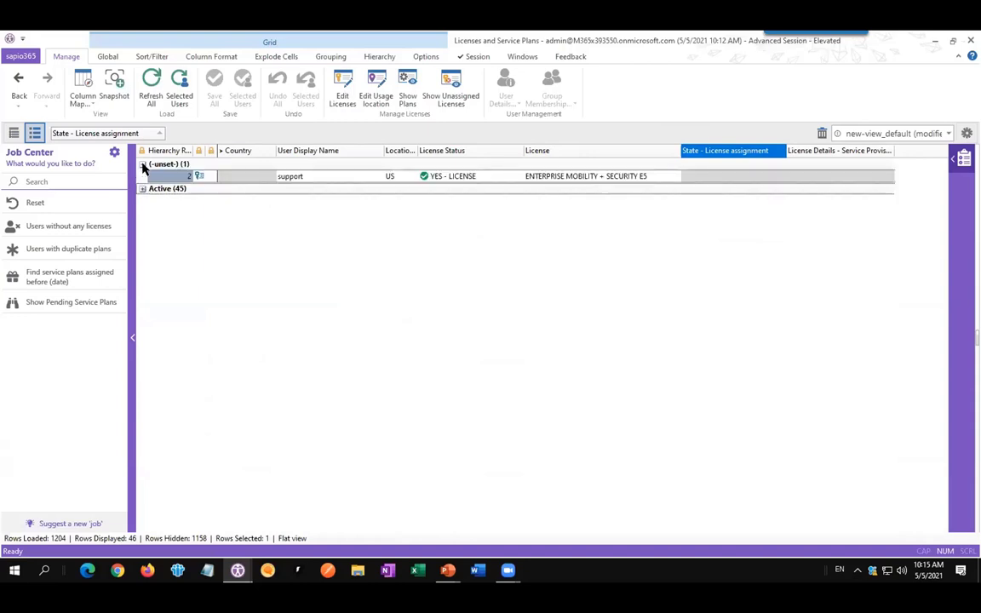
pyautogui.click(494, 180)
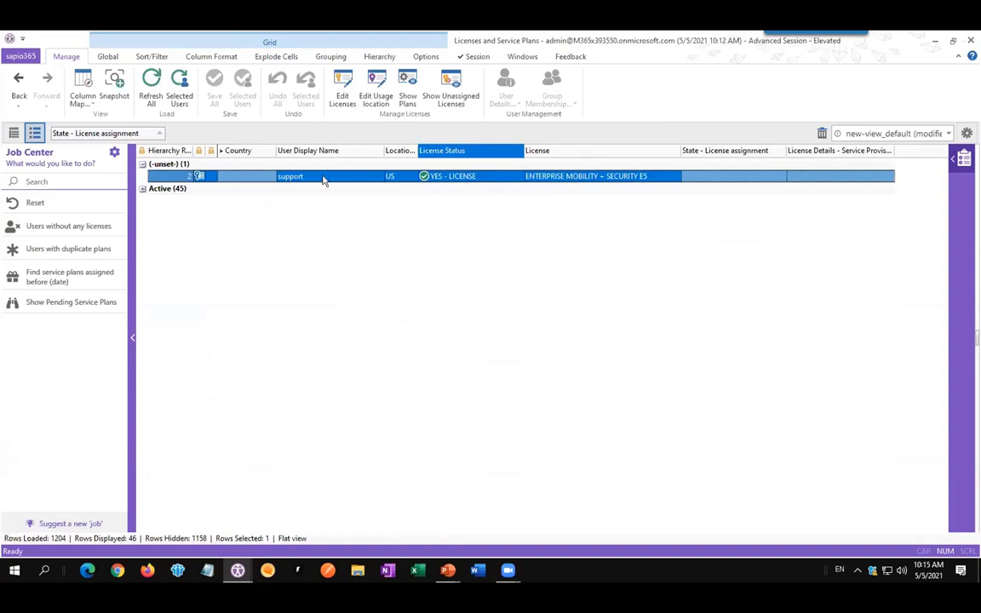
pyautogui.moveTo(380, 151); pyautogui.dragTo(408, 151)
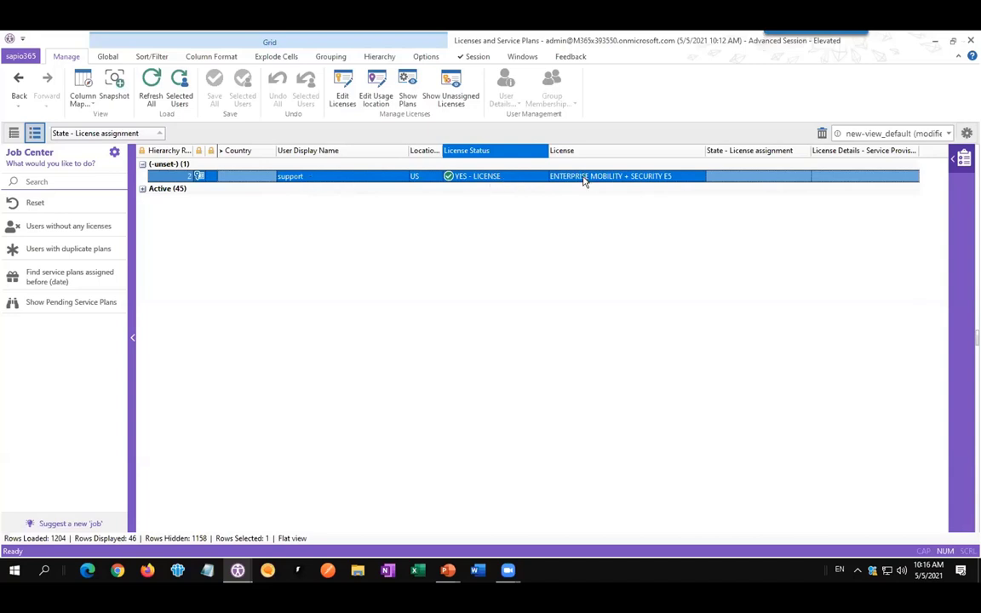
# Mark the ENTERPRISE MOBILITY + SECURITY E5 license for removal from the support user and widen the Status column to show the pending change.
pyautogui.click(343, 95)
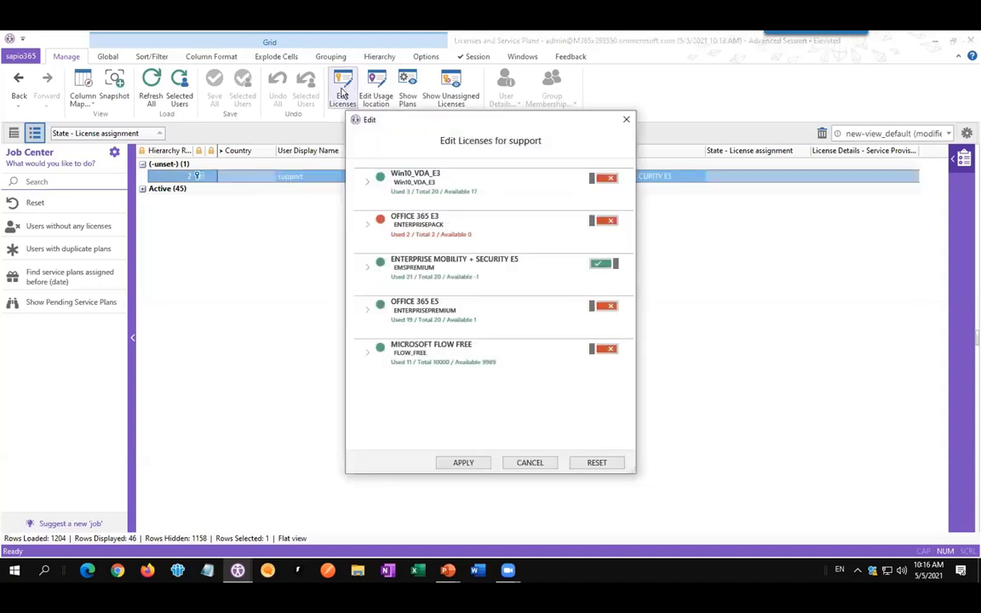
pyautogui.click(603, 265)
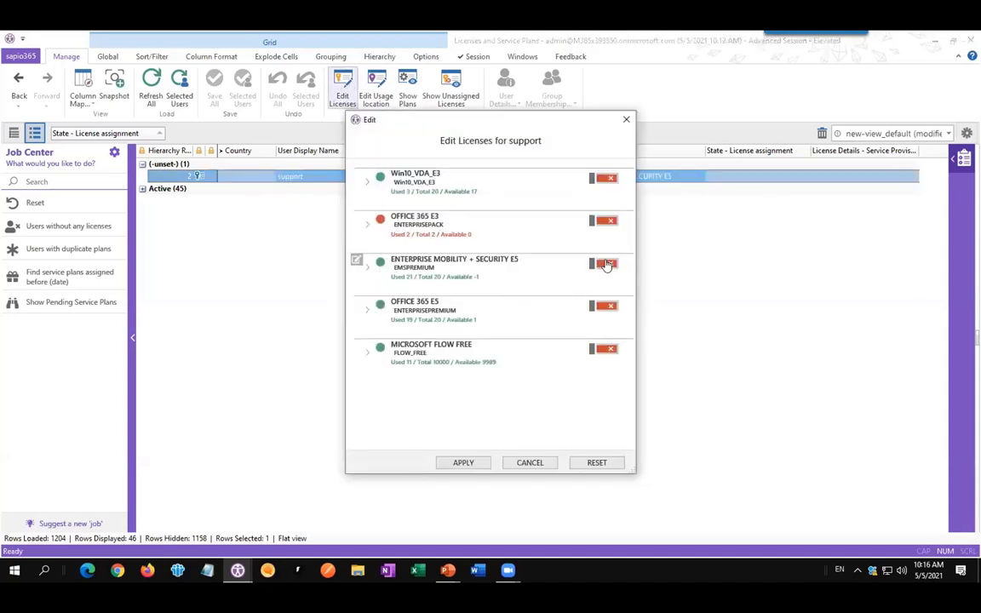
pyautogui.click(465, 463)
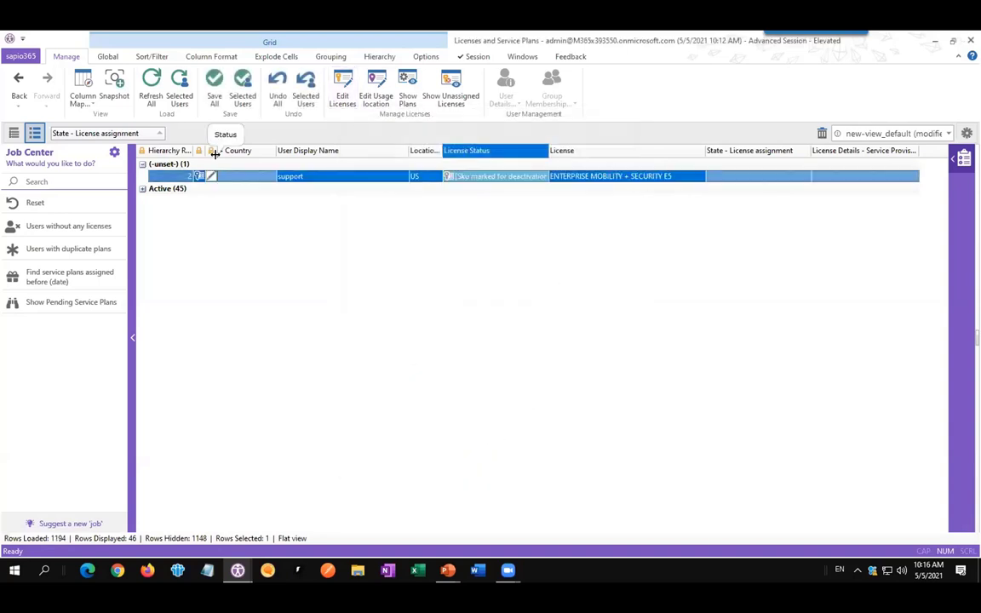
pyautogui.moveTo(215, 151); pyautogui.dragTo(283, 151)
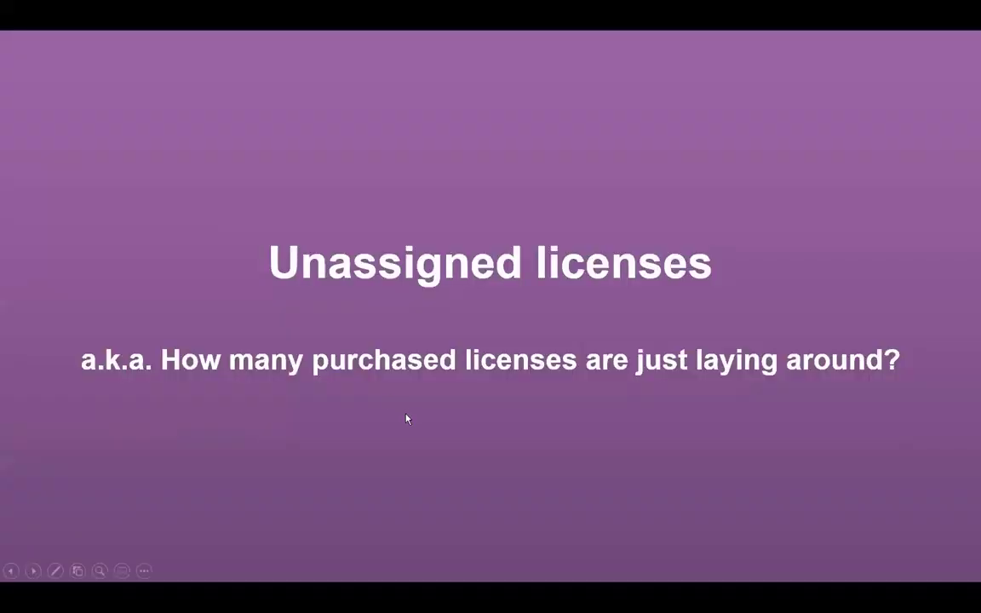
# Return from the slideshow to sapio365, load the complete list of users in a maximized window, and widen the User Type column.
pyautogui.click(316, 429)
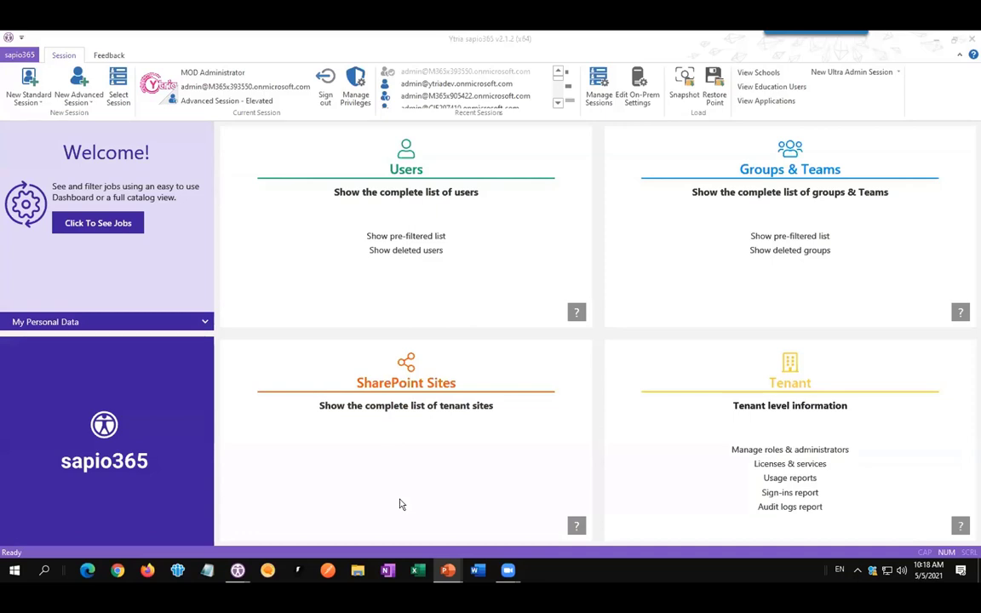
pyautogui.click(408, 171)
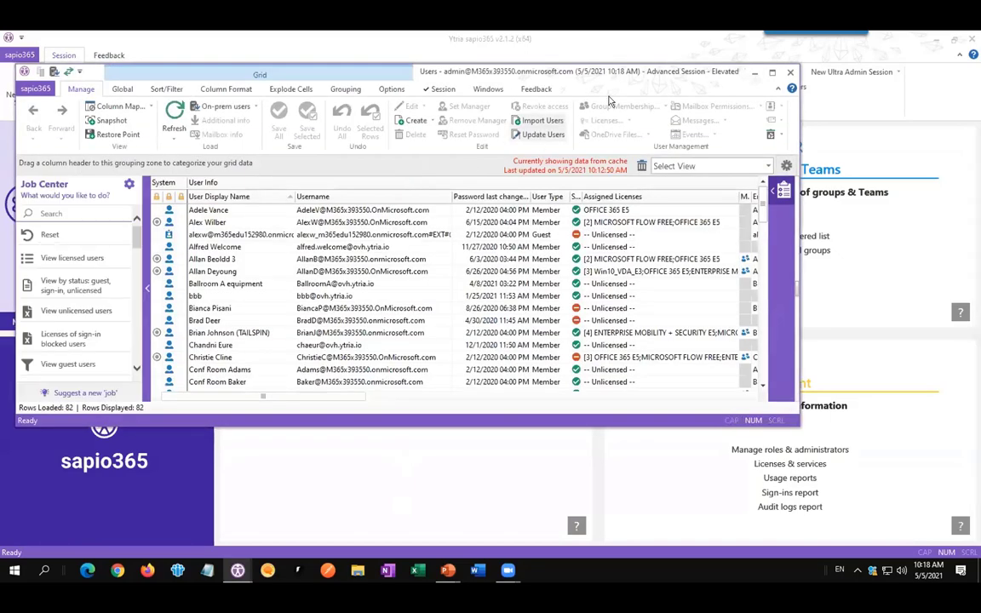
pyautogui.click(772, 72)
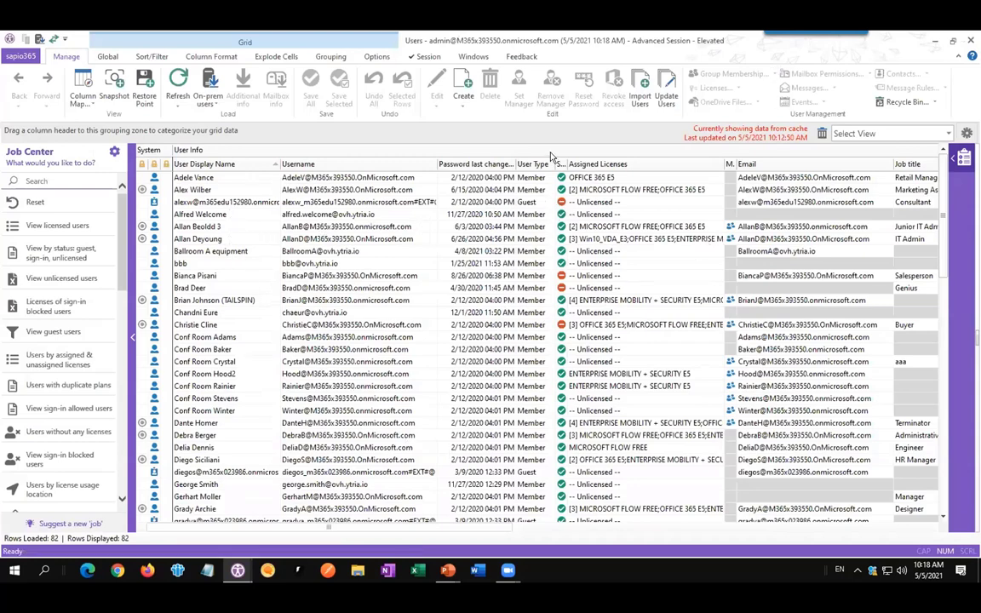
pyautogui.moveTo(553, 158); pyautogui.dragTo(606, 159)
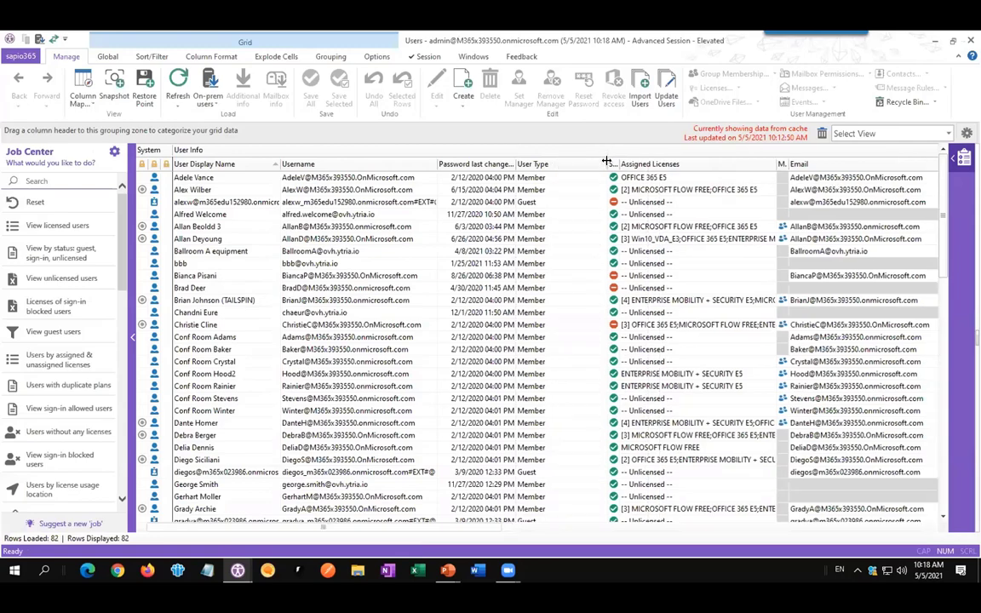
pyautogui.scroll(-5, 578, 438)
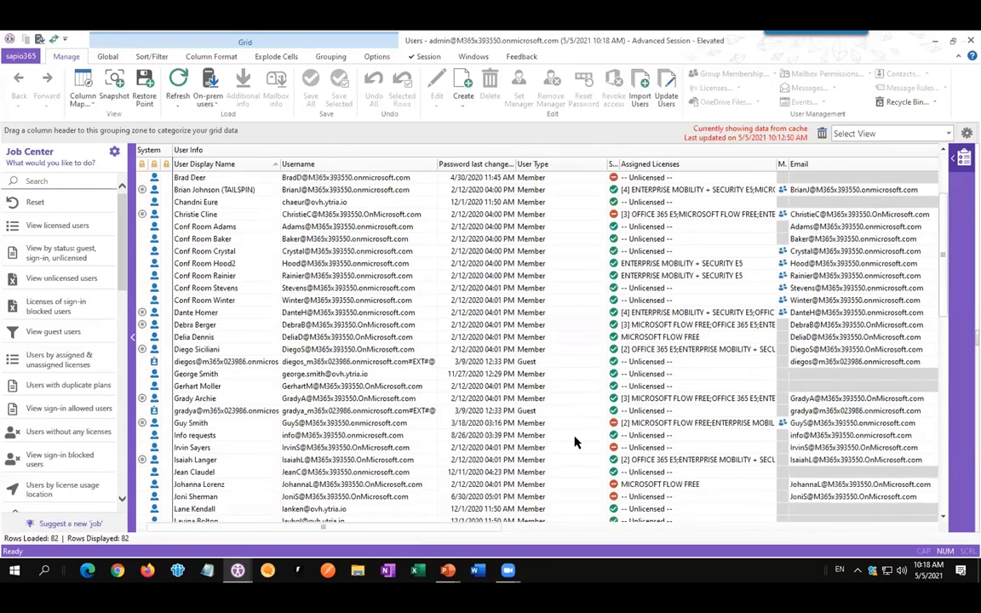
pyautogui.scroll(5, 583, 357)
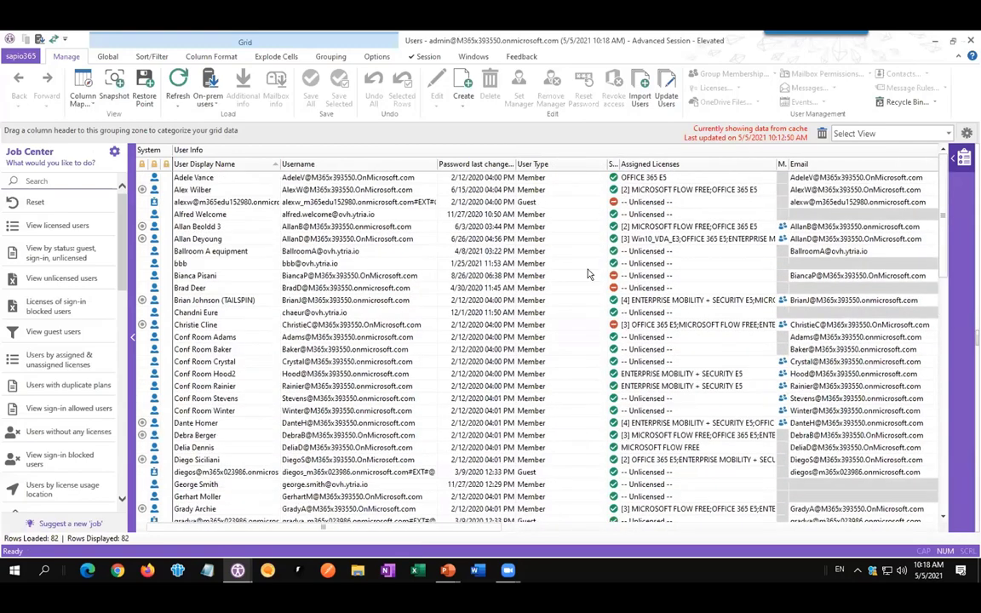
# Filter the User Type column by value to exclude Guest and show only Member users.
pyautogui.click(541, 188)
pyautogui.rightClick(558, 162)
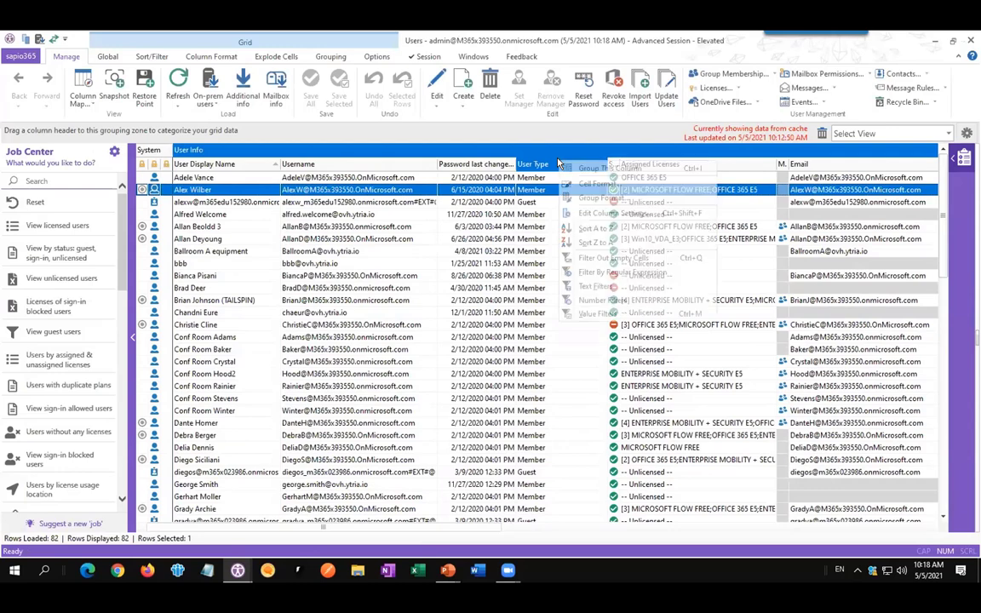
pyautogui.click(601, 315)
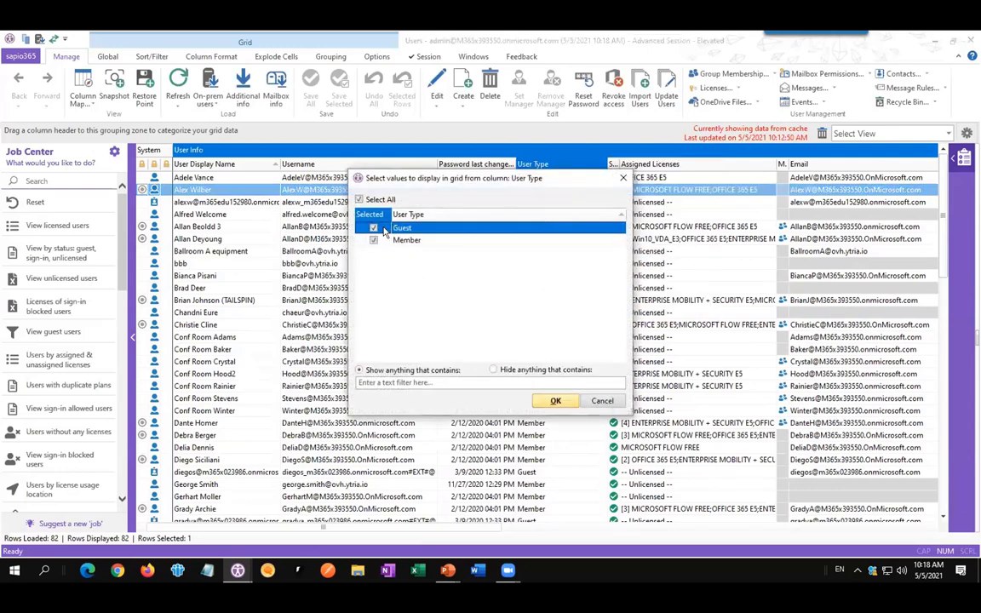
pyautogui.click(554, 400)
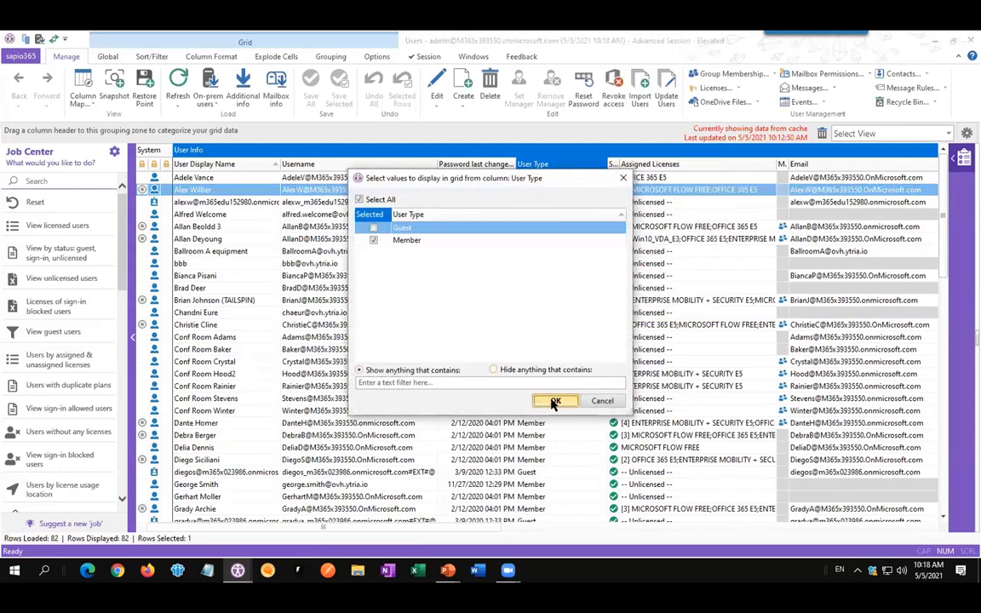
pyautogui.click(383, 338)
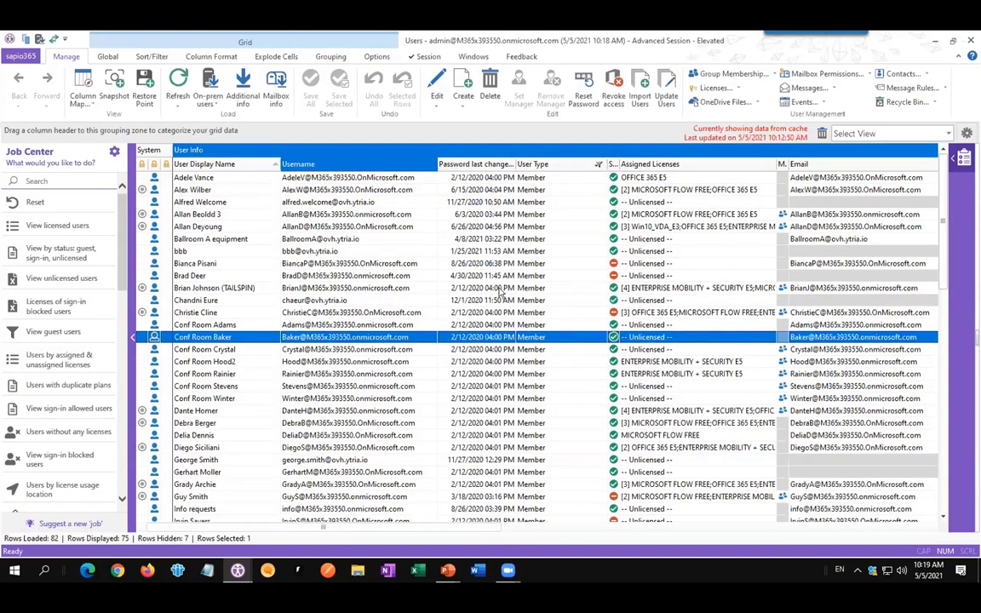
# Look through the member users and widen the Sign-in status column to compare allowed and blocked accounts with their assigned licenses.
pyautogui.scroll(-5, 494, 302)
pyautogui.scroll(5, 499, 313)
pyautogui.click(498, 251)
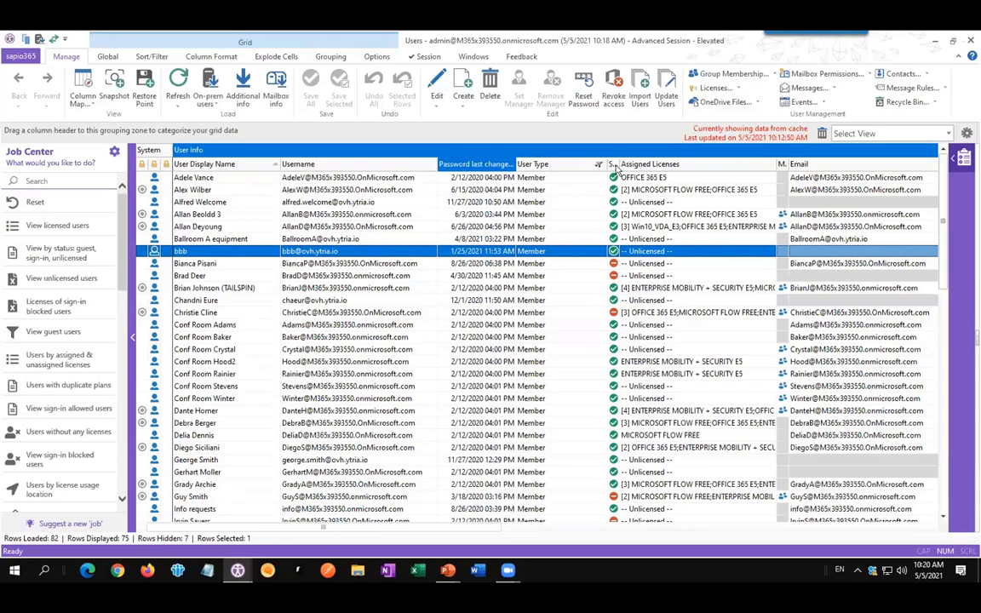
pyautogui.moveTo(616, 164); pyautogui.dragTo(711, 162)
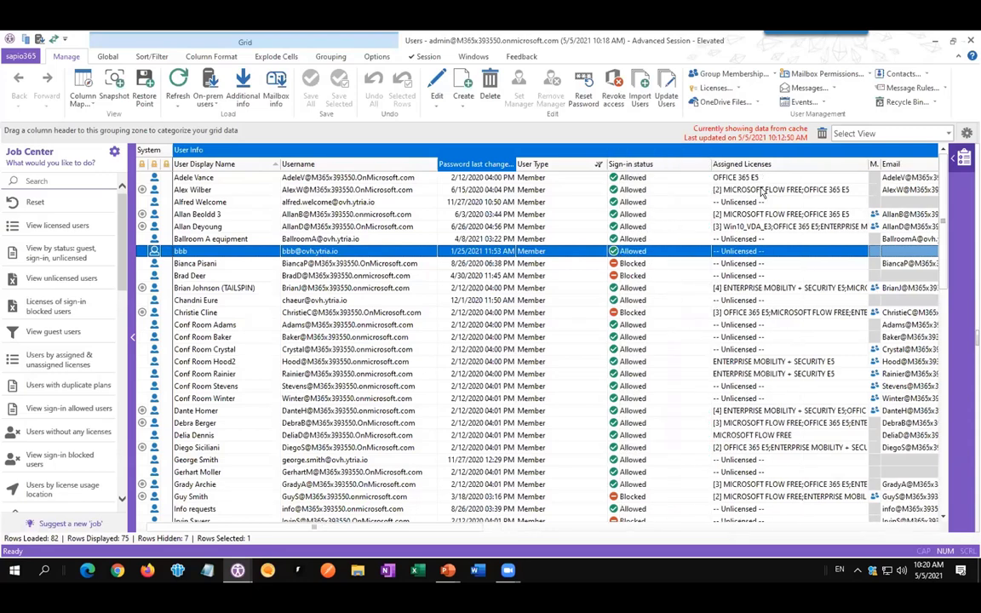
pyautogui.click(674, 227)
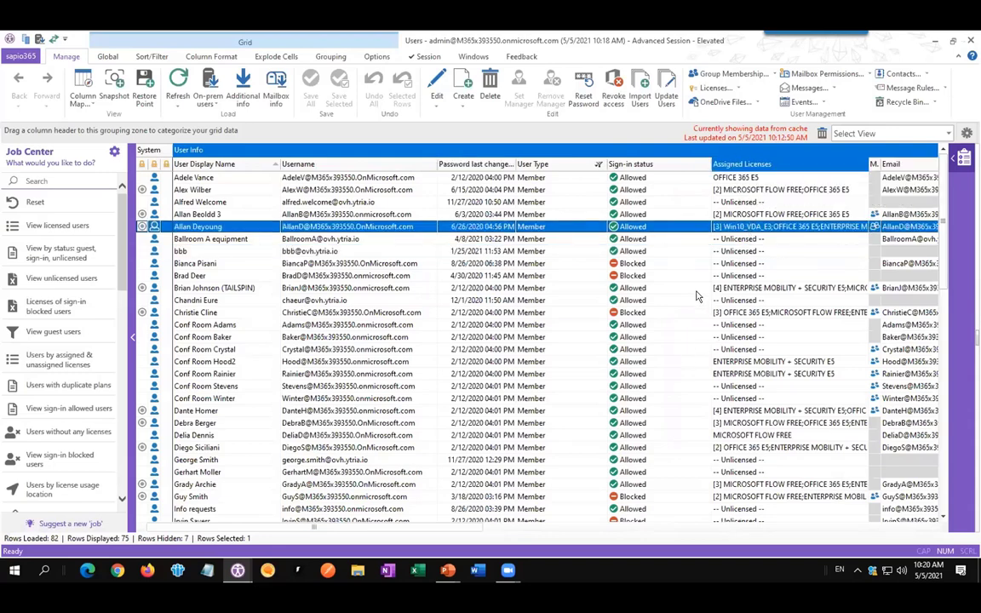
pyautogui.click(647, 312)
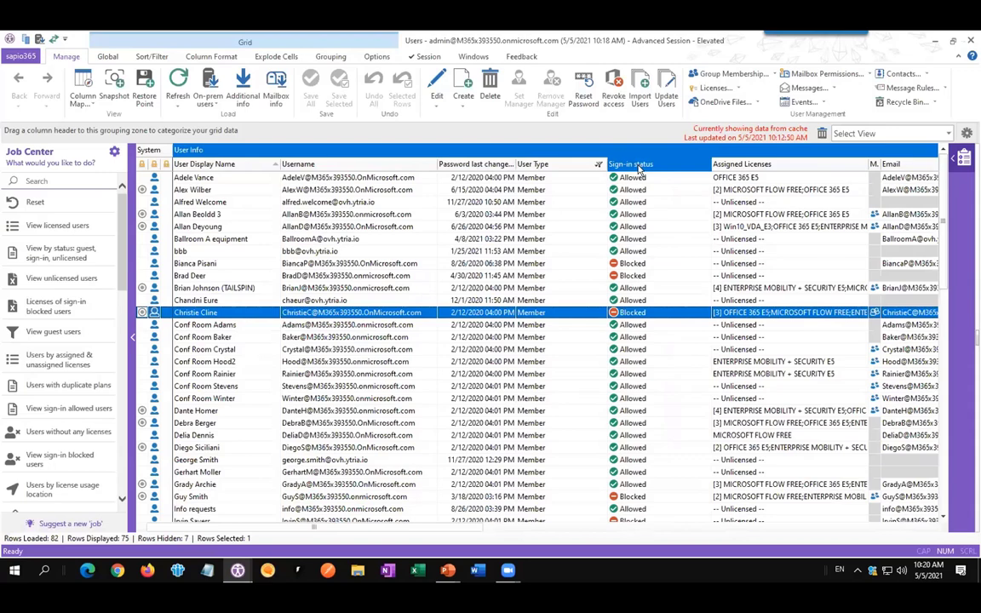
# Group the users by Sign-in status, collapse all groups, and expand only the Blocked group.
pyautogui.moveTo(638, 170); pyautogui.dragTo(158, 116)
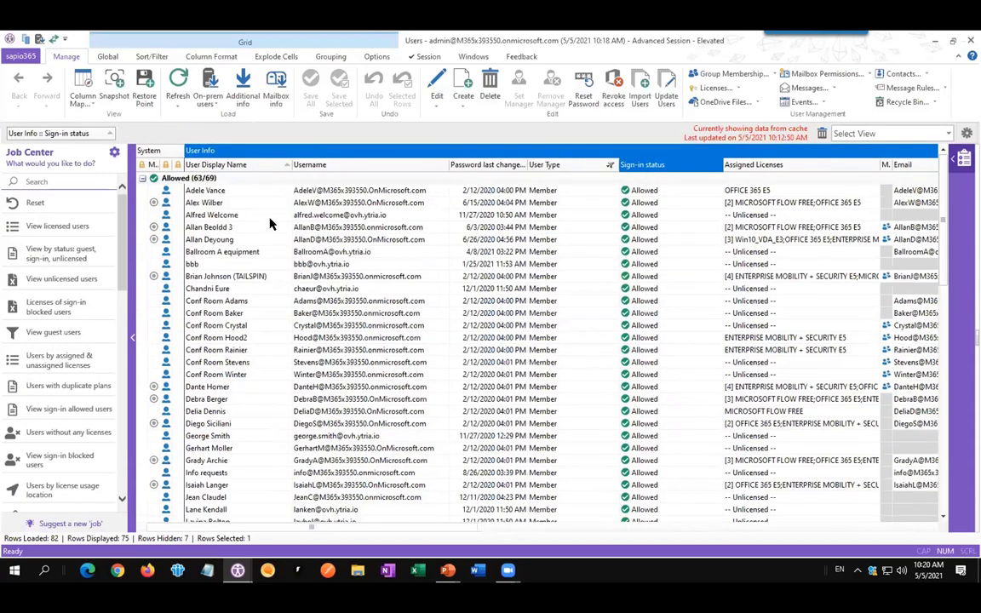
pyautogui.click(373, 327)
pyautogui.hotkey('shift', '-')
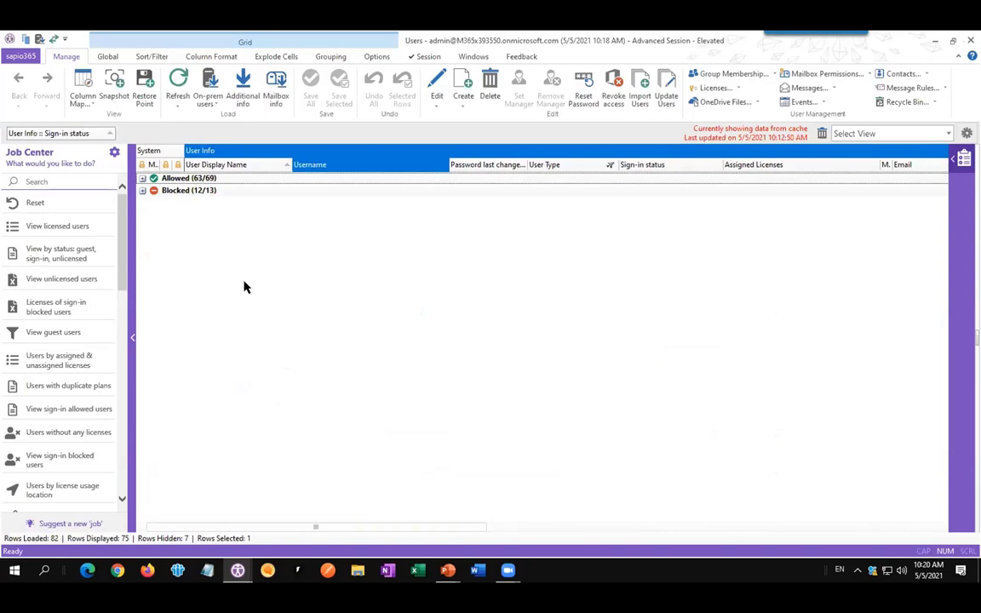
pyautogui.click(143, 192)
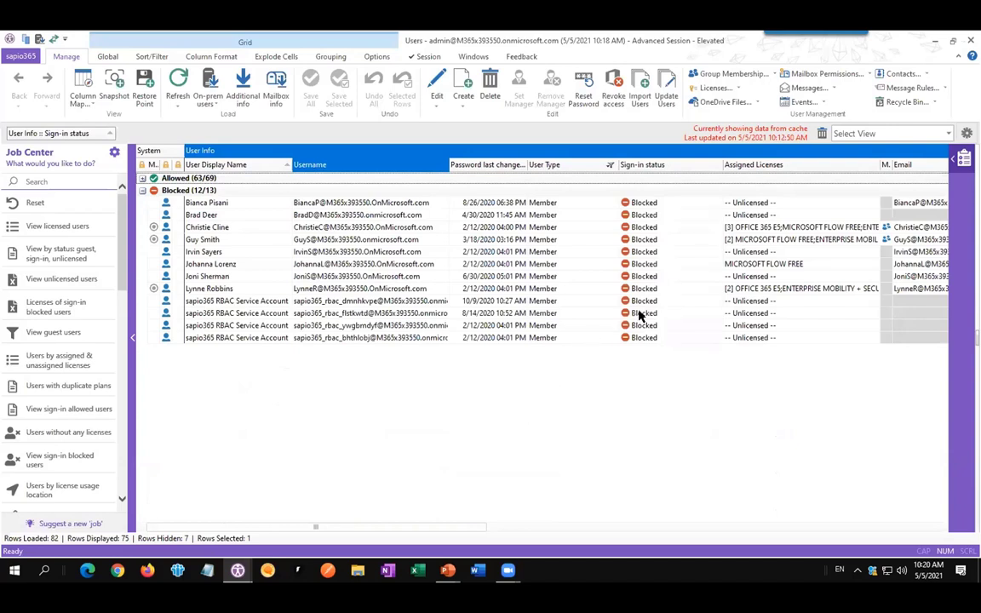
# Select the four blocked users who still have assigned licenses and show their licenses in the current window.
pyautogui.click(755, 290)
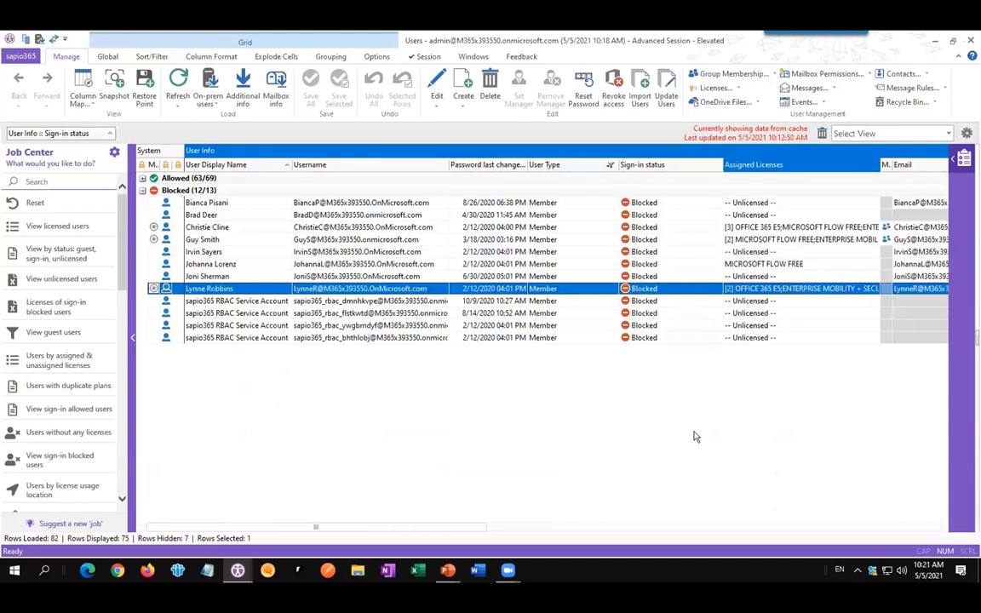
pyautogui.keyDown('ctrl'); pyautogui.click(784, 266); pyautogui.keyUp('ctrl')
pyautogui.keyDown('ctrl'); pyautogui.click(799, 239); pyautogui.keyUp('ctrl')
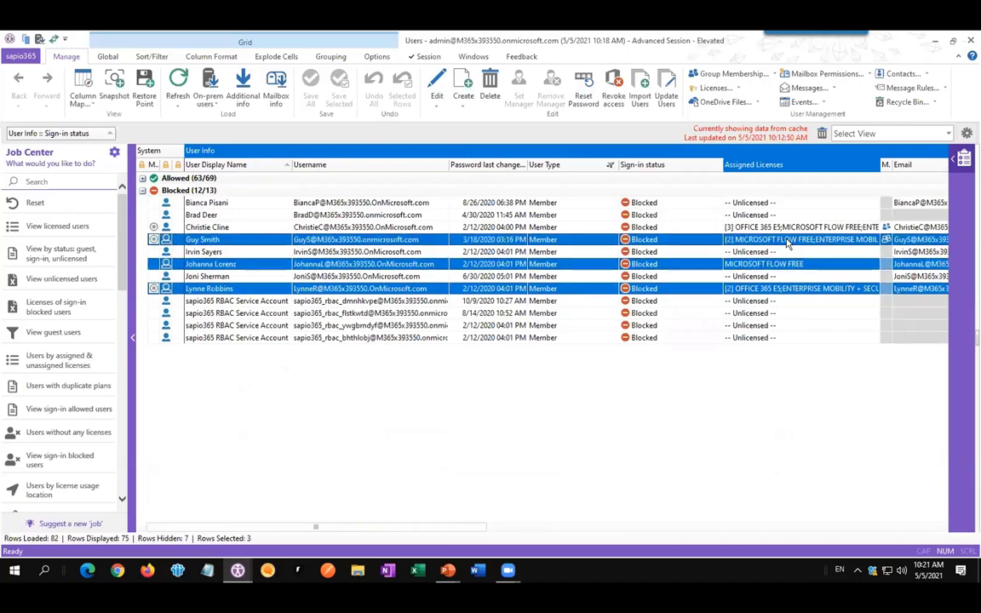
pyautogui.keyDown('ctrl'); pyautogui.click(802, 227); pyautogui.keyUp('ctrl')
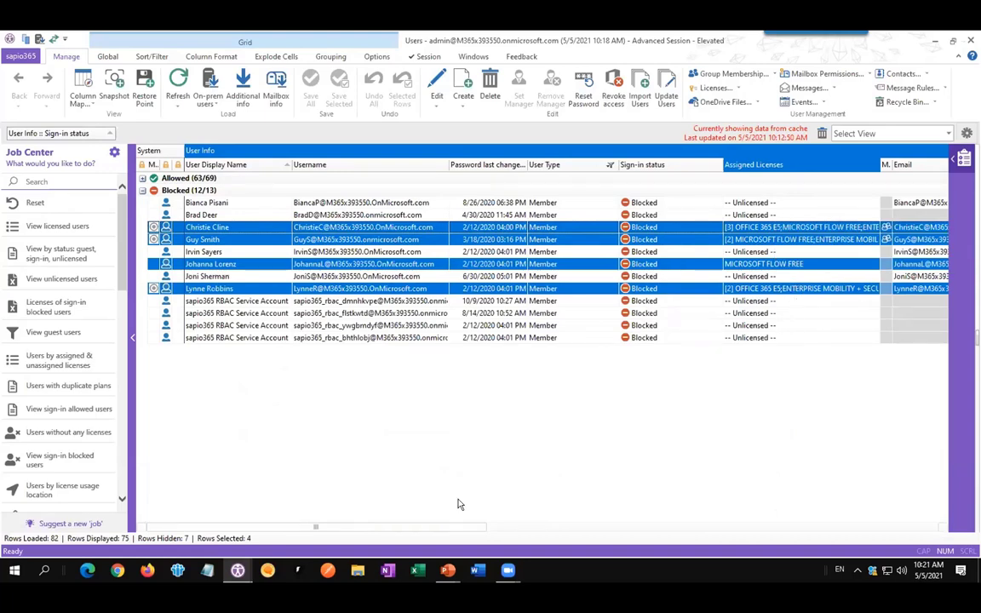
pyautogui.hscroll(3, 458, 505)
pyautogui.hscroll(4, 458, 505)
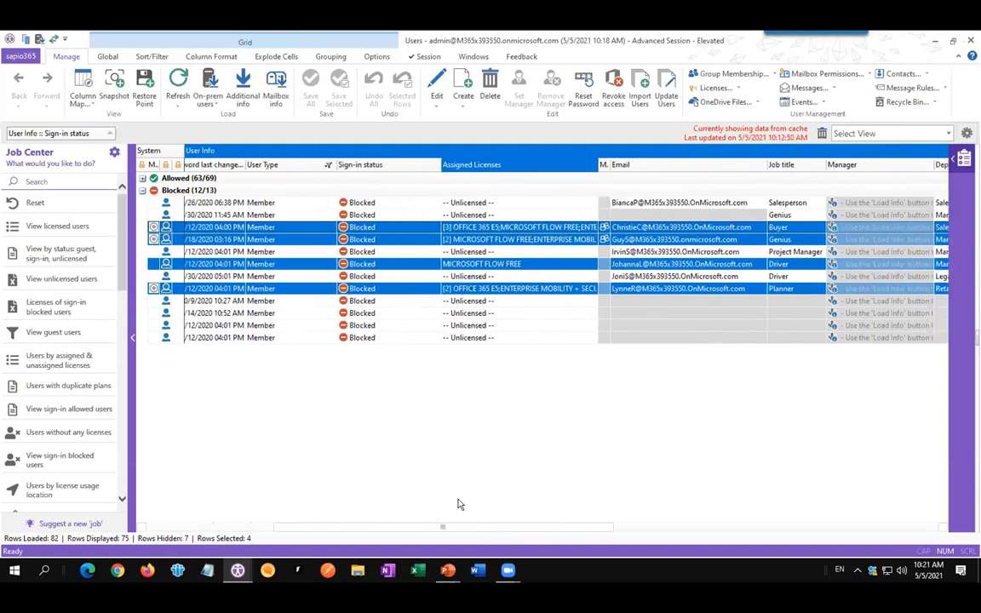
pyautogui.hscroll(1, 458, 505)
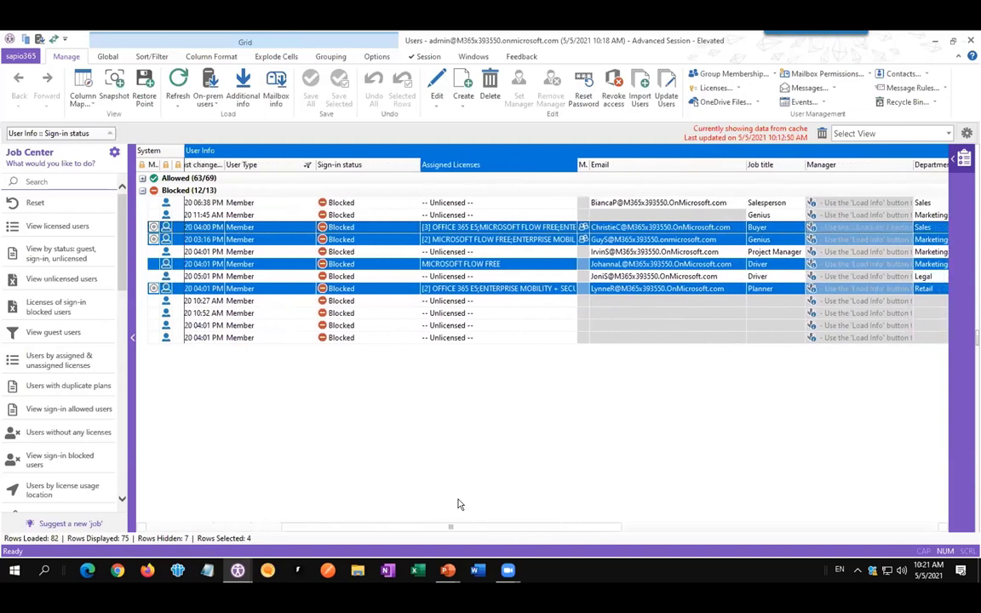
pyautogui.hscroll(-4, 458, 505)
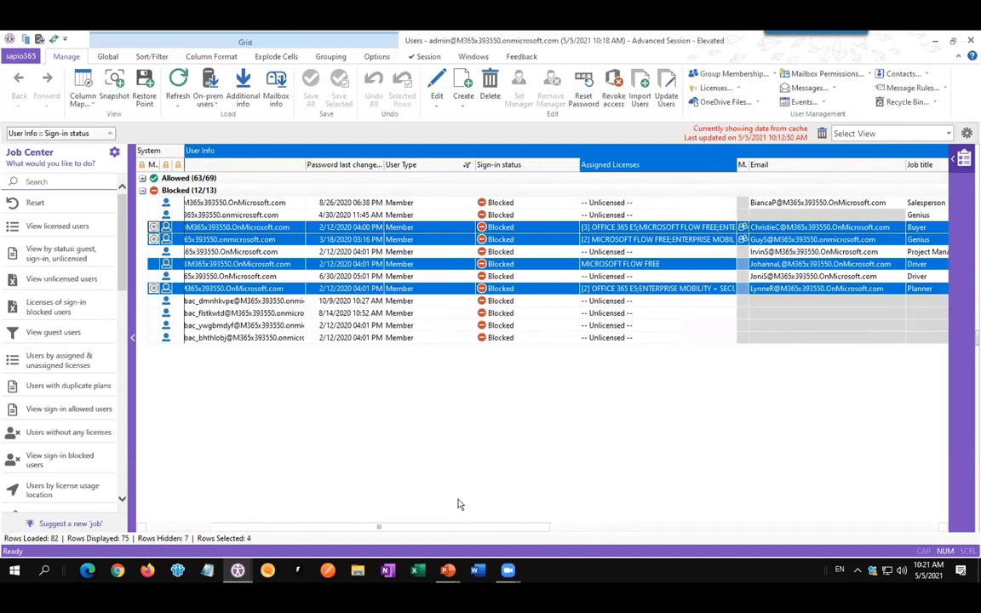
pyautogui.hscroll(-1, 458, 504)
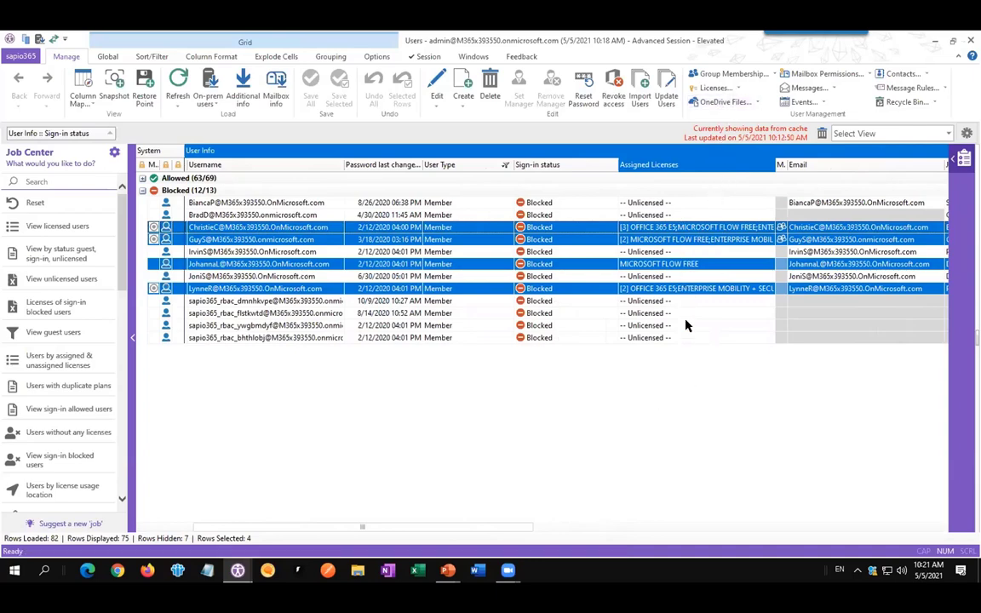
pyautogui.click(736, 88)
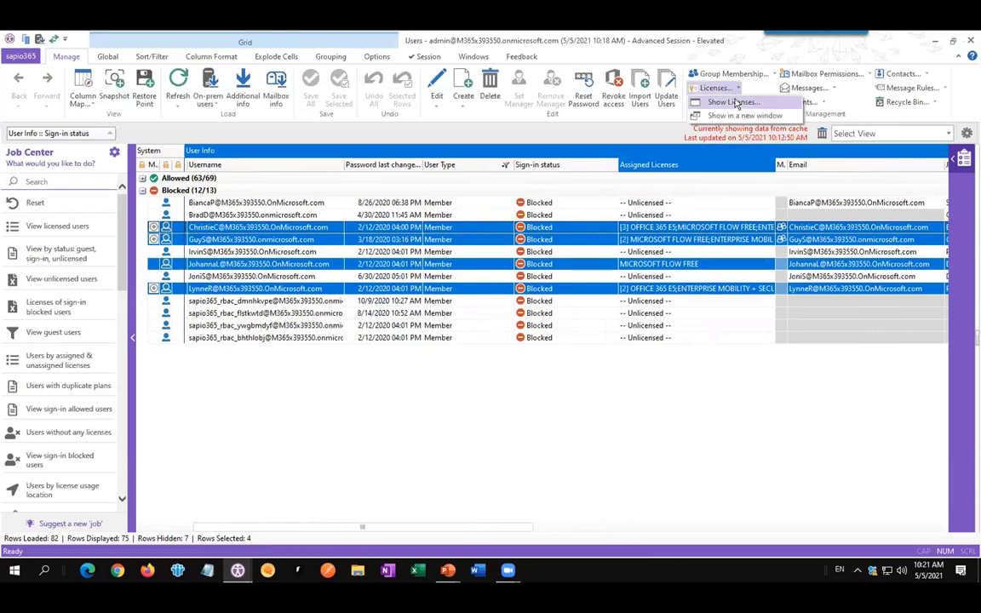
pyautogui.click(738, 102)
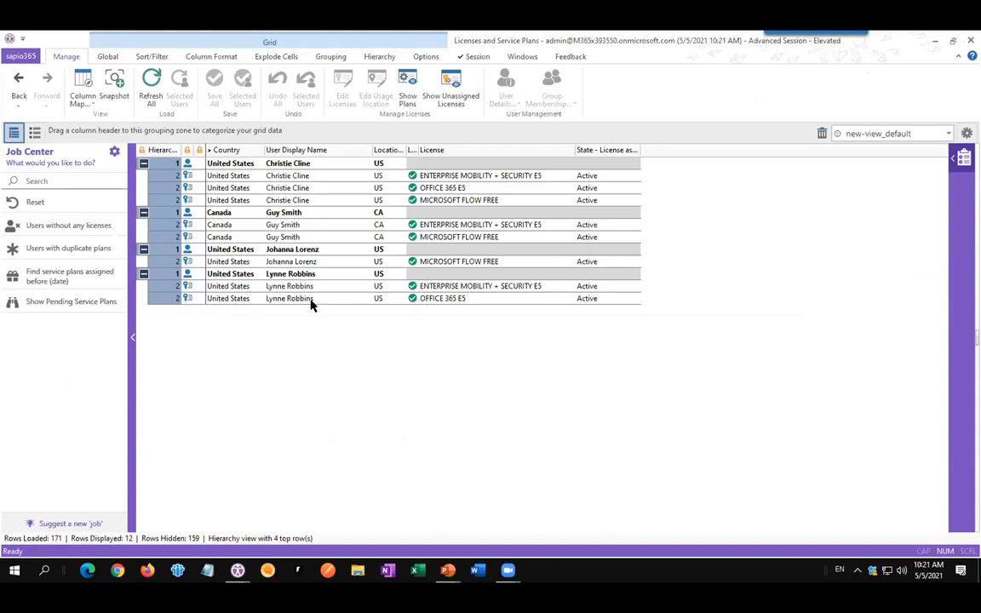
# Select all license rows of the four blocked users and mark ENTERPRISE MOBILITY + SECURITY E5 and OFFICE 365 E5 for removal.
pyautogui.click(465, 289)
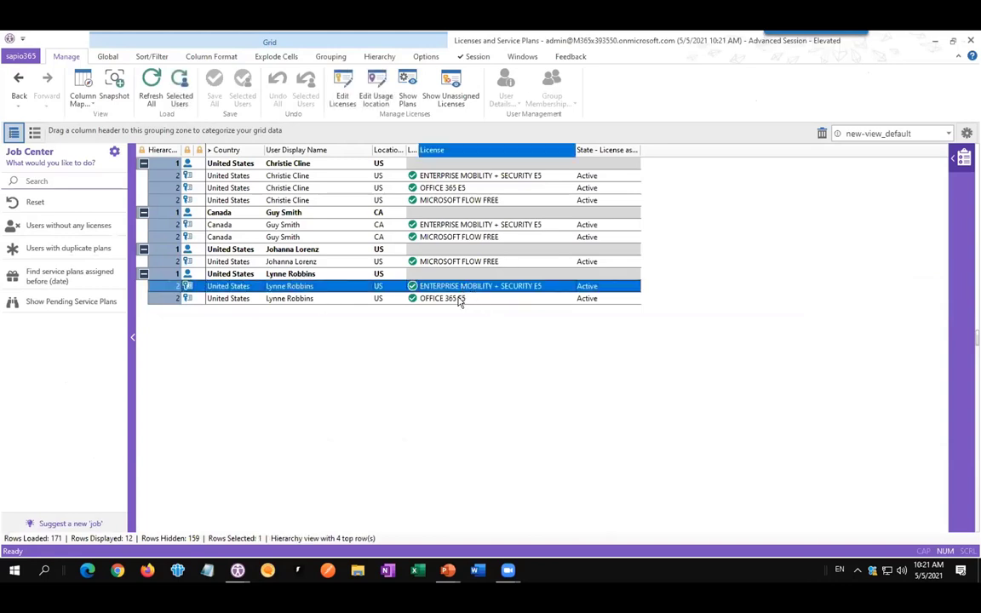
pyautogui.click(449, 298)
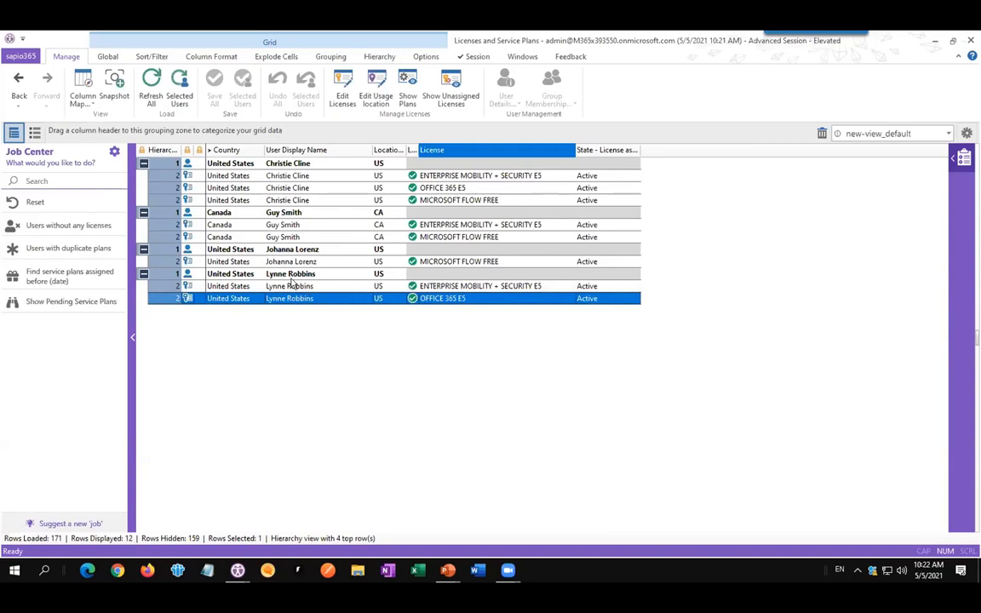
pyautogui.hotkey('ctrl', 'a')
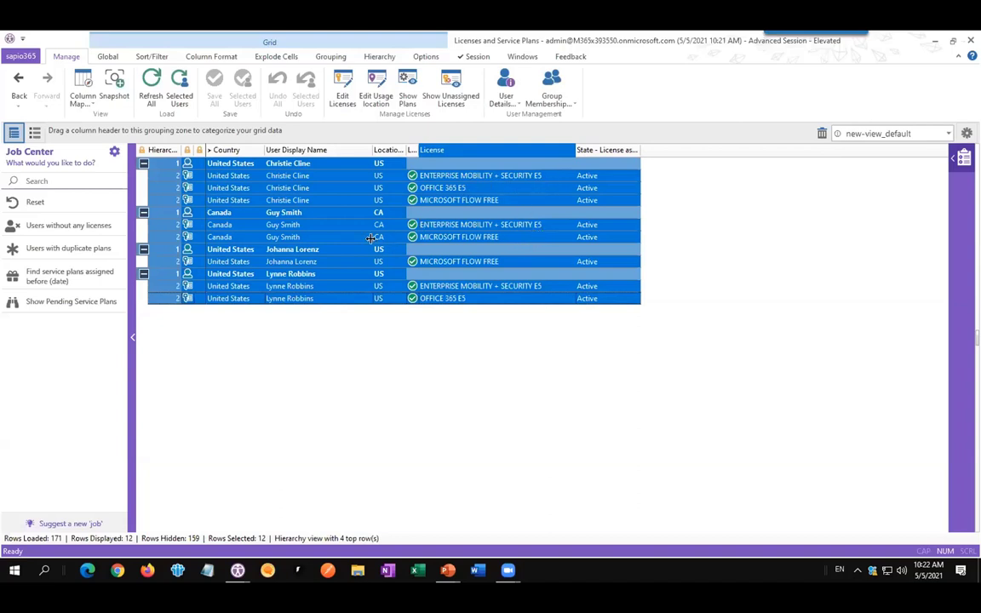
pyautogui.click(340, 99)
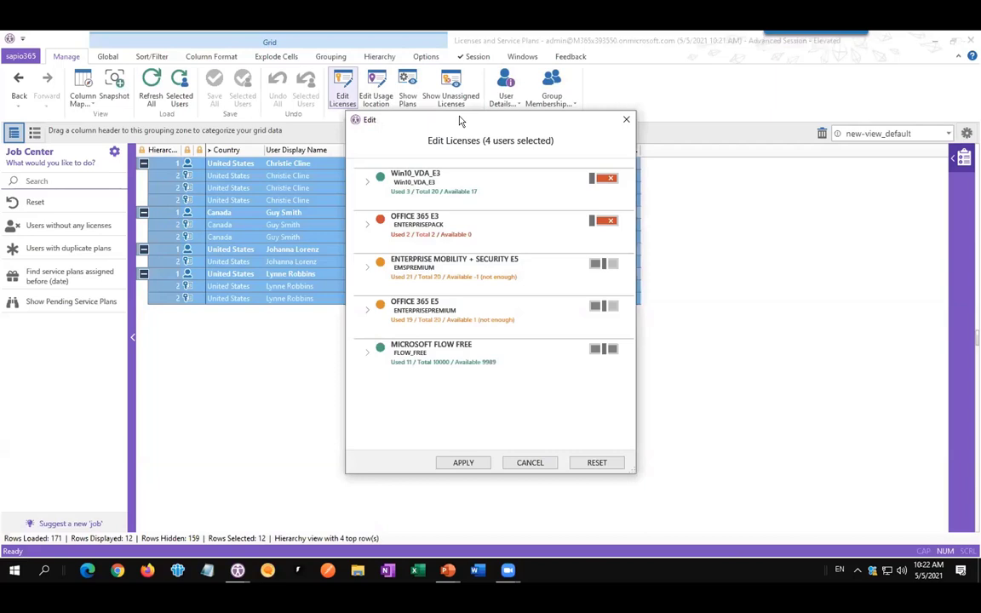
pyautogui.moveTo(460, 121); pyautogui.dragTo(601, 98)
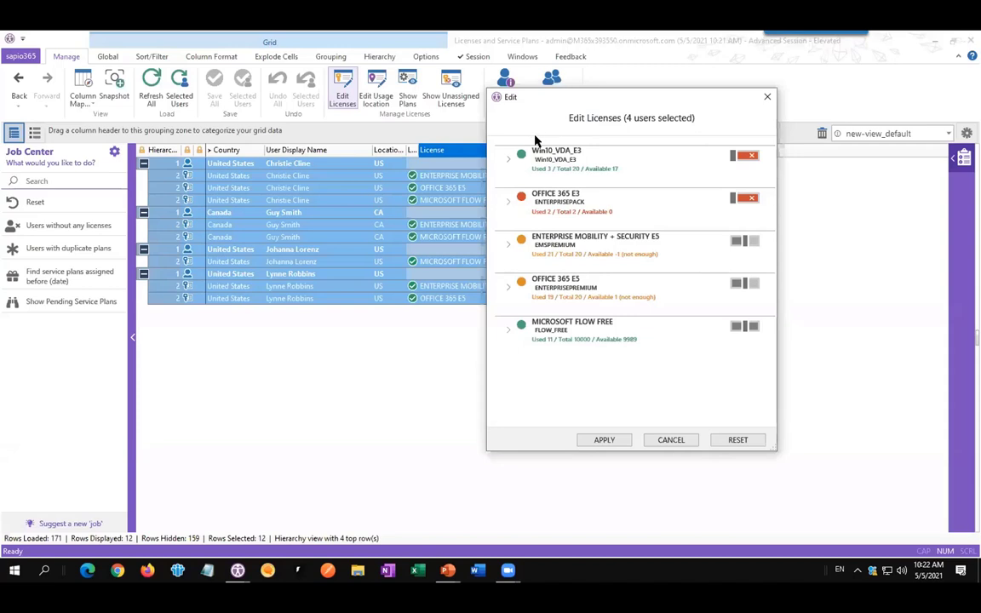
pyautogui.click(749, 243)
pyautogui.click(753, 287)
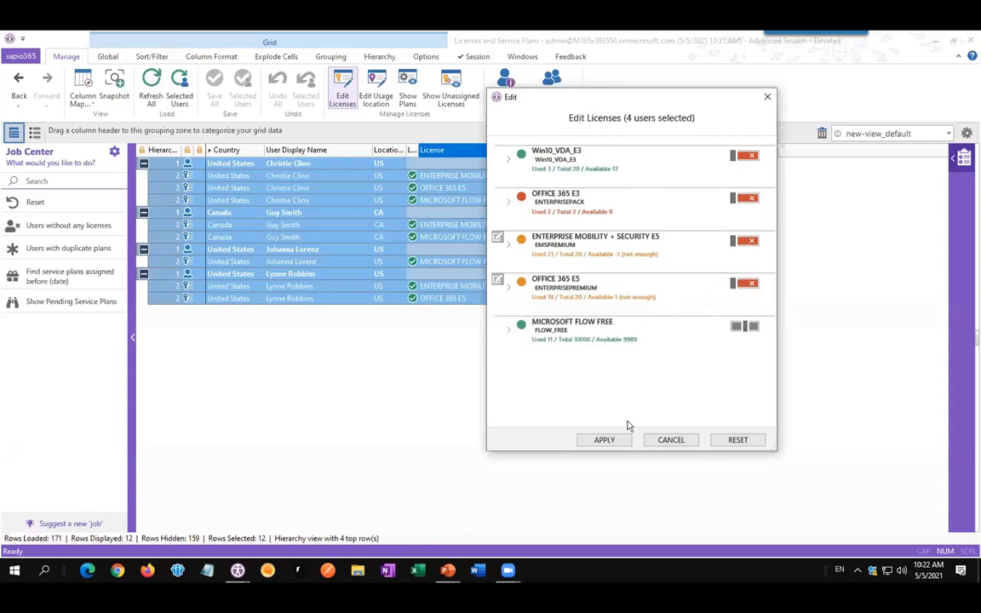
pyautogui.click(601, 441)
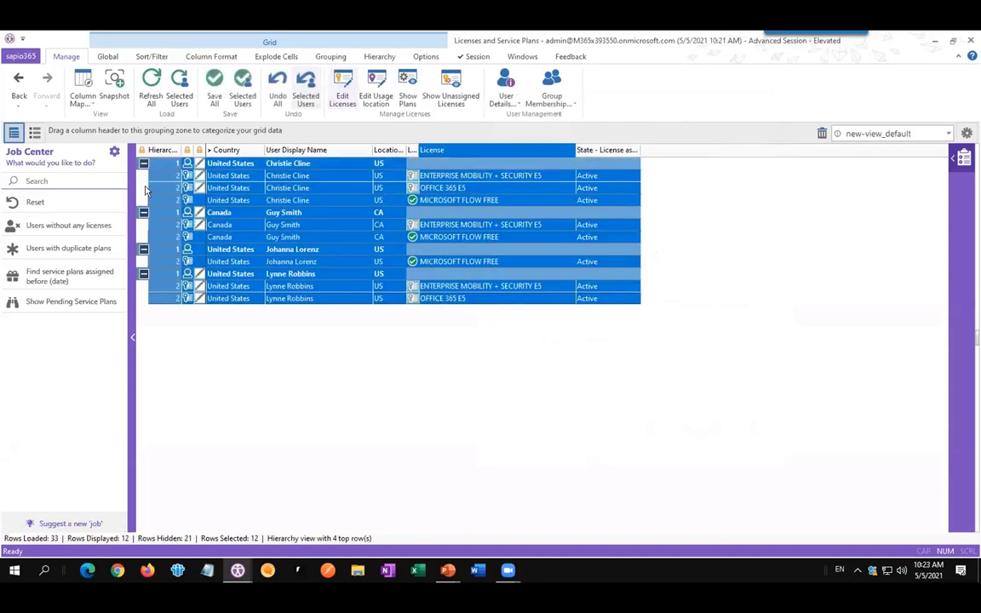
# Widen the Status, Location for License Usage and Country columns to review the pending license edits and each user's usage location.
pyautogui.moveTo(205, 149); pyautogui.dragTo(306, 150)
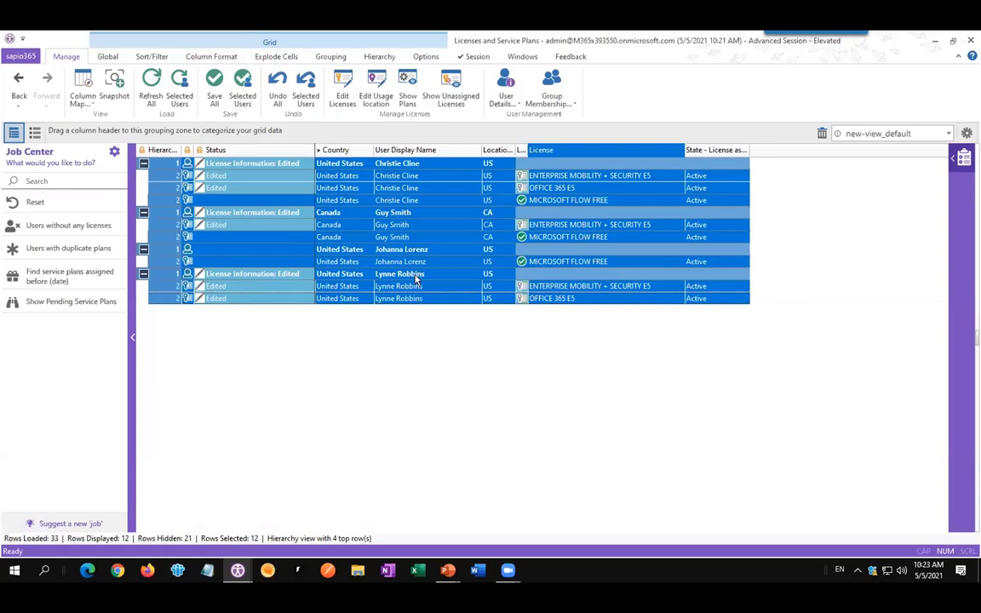
pyautogui.click(387, 237)
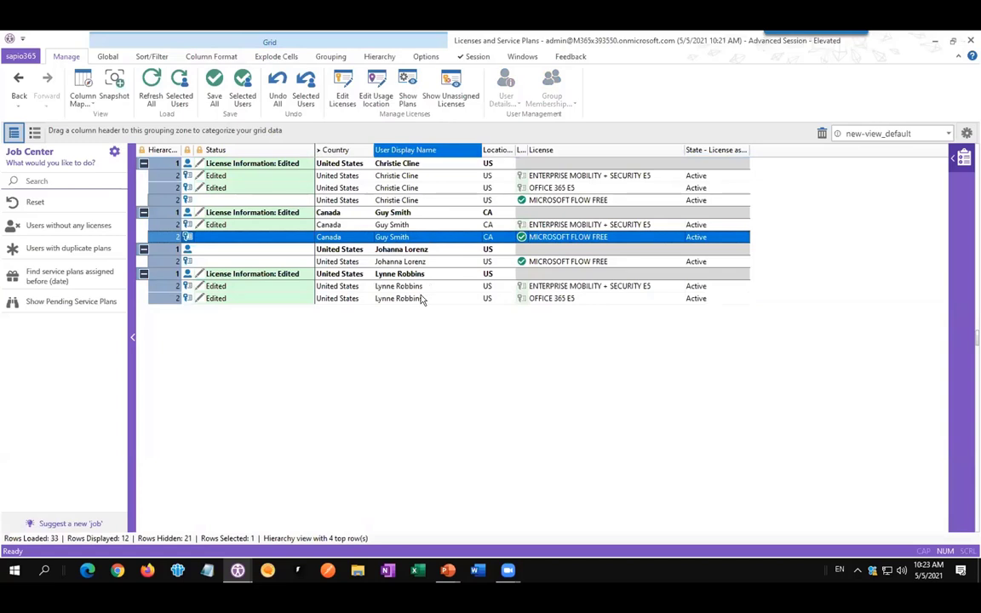
pyautogui.moveTo(514, 145); pyautogui.dragTo(581, 145)
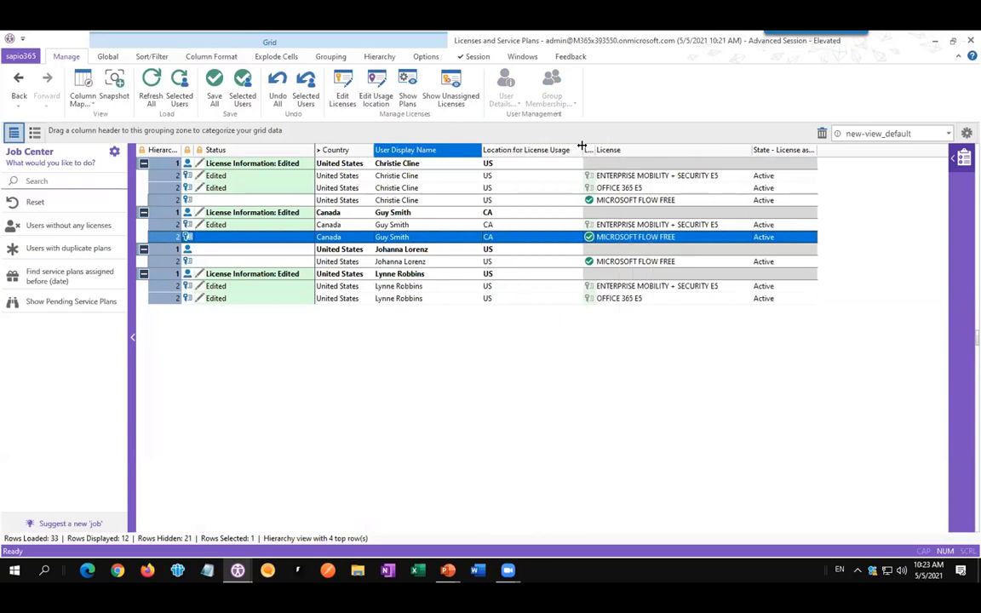
pyautogui.click(385, 188)
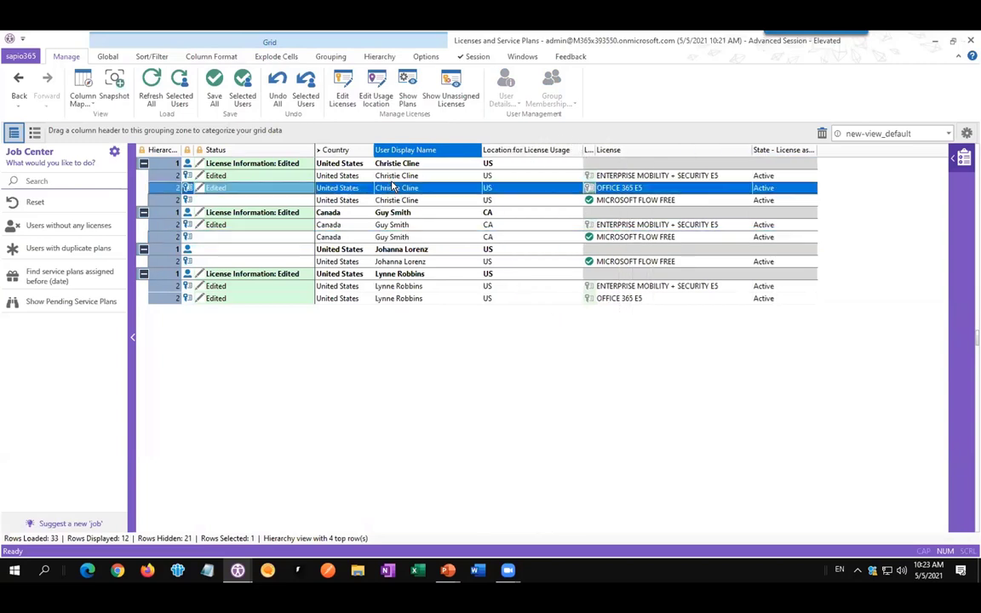
pyautogui.click(325, 164)
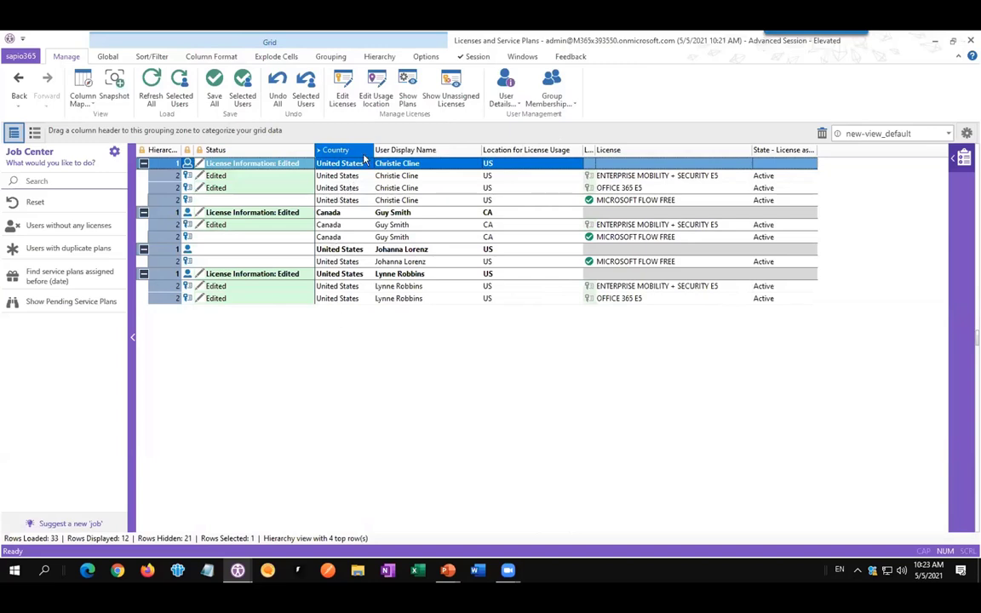
pyautogui.moveTo(372, 149); pyautogui.dragTo(389, 146)
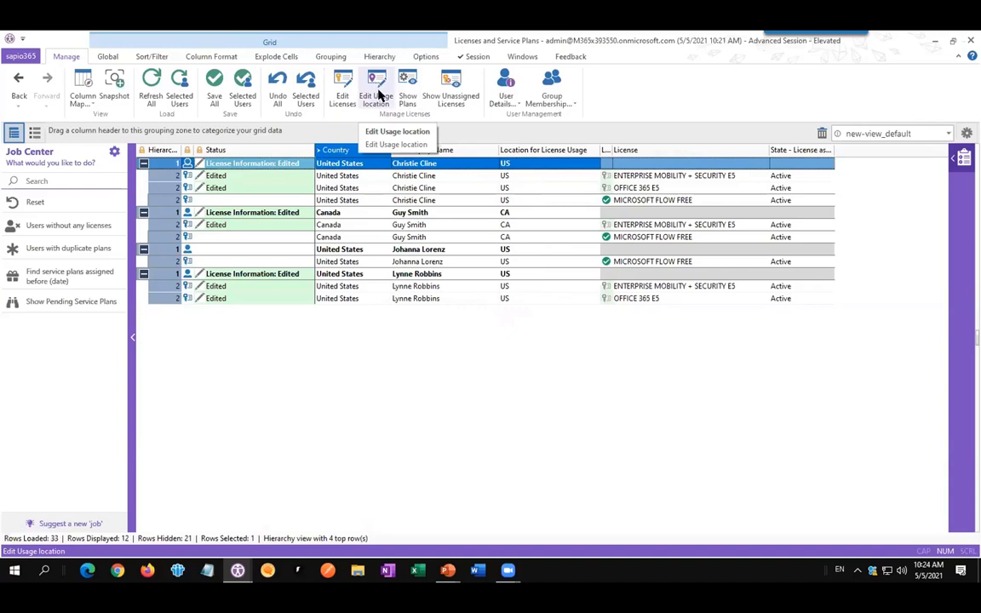
# Return to the users list without saving the pending license edits and remove the Sign-in status grouping.
pyautogui.click(22, 81)
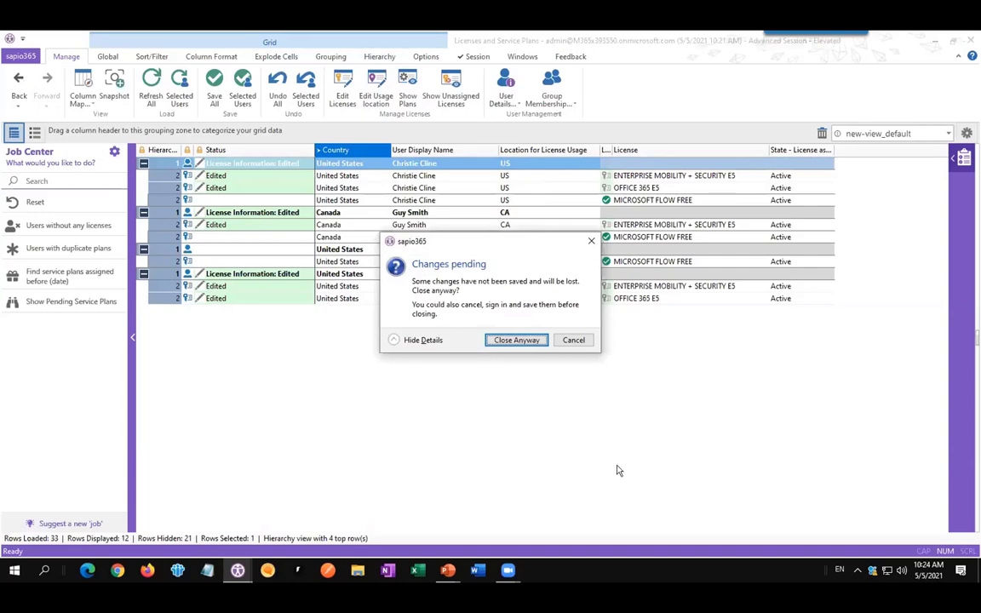
pyautogui.click(538, 340)
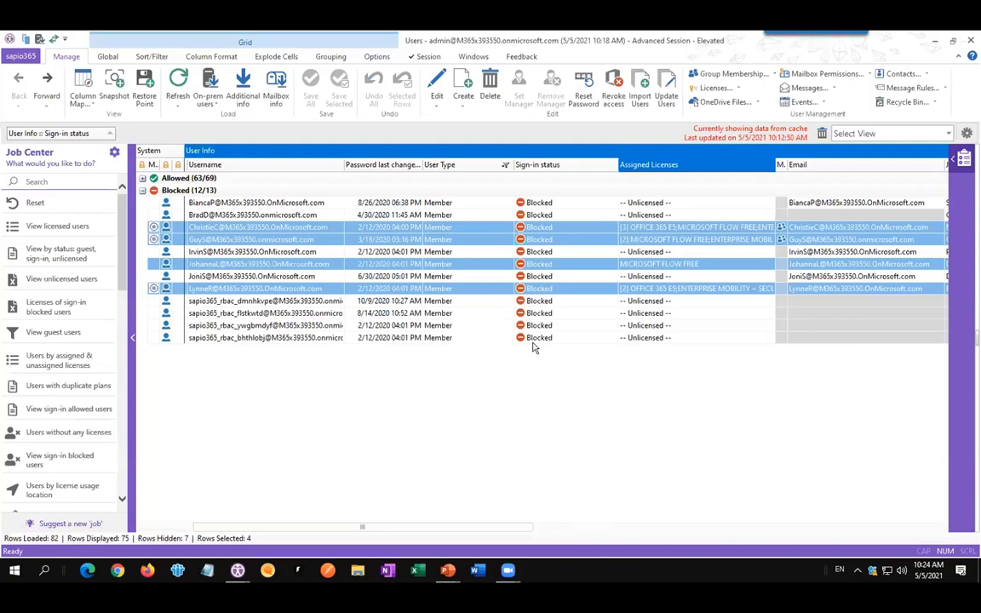
pyautogui.click(142, 192)
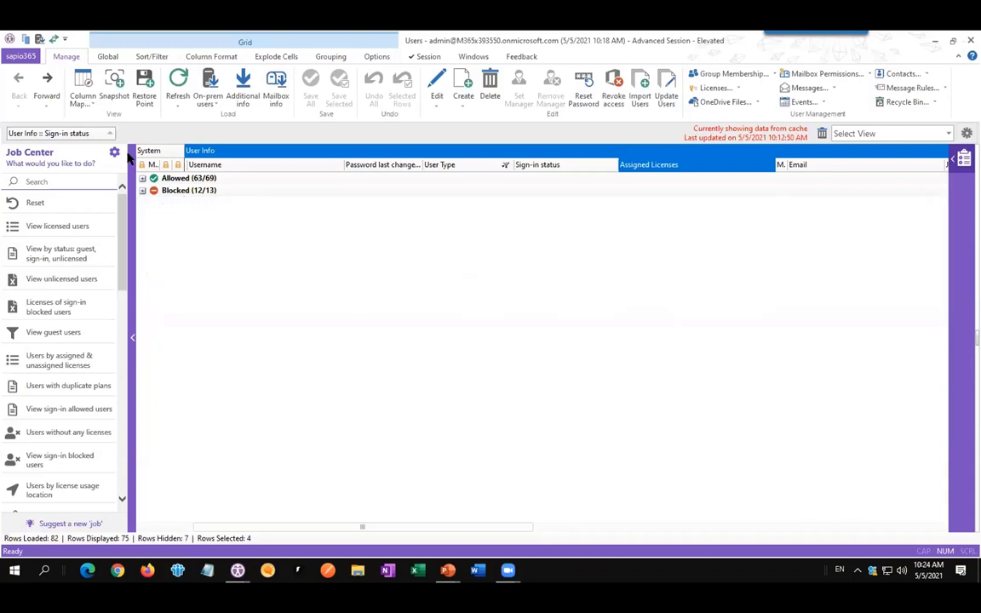
pyautogui.moveTo(97, 137); pyautogui.dragTo(822, 134)
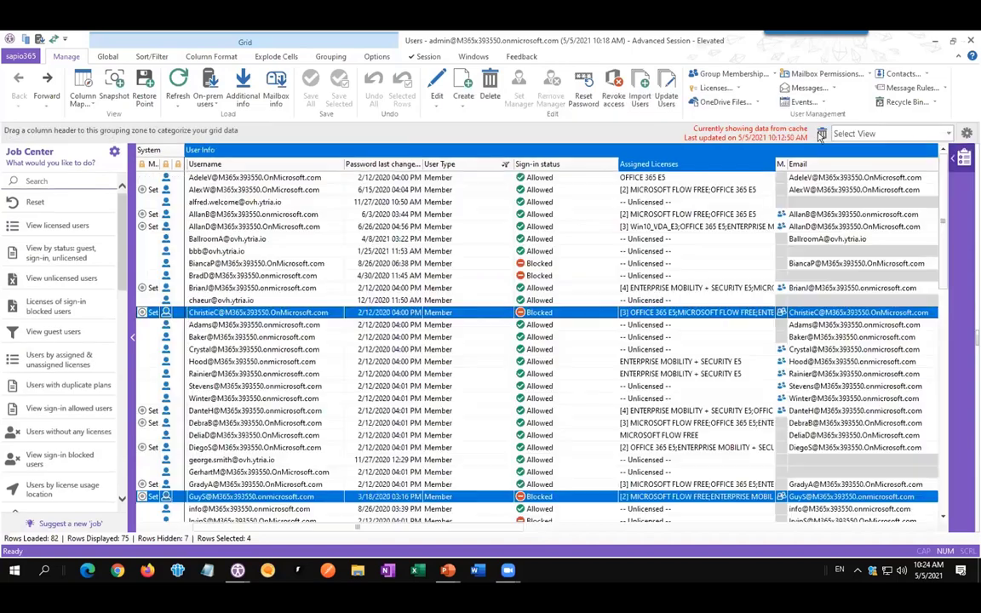
# Filter the Assigned Licenses column by value to show only Unlicensed users.
pyautogui.click(384, 268)
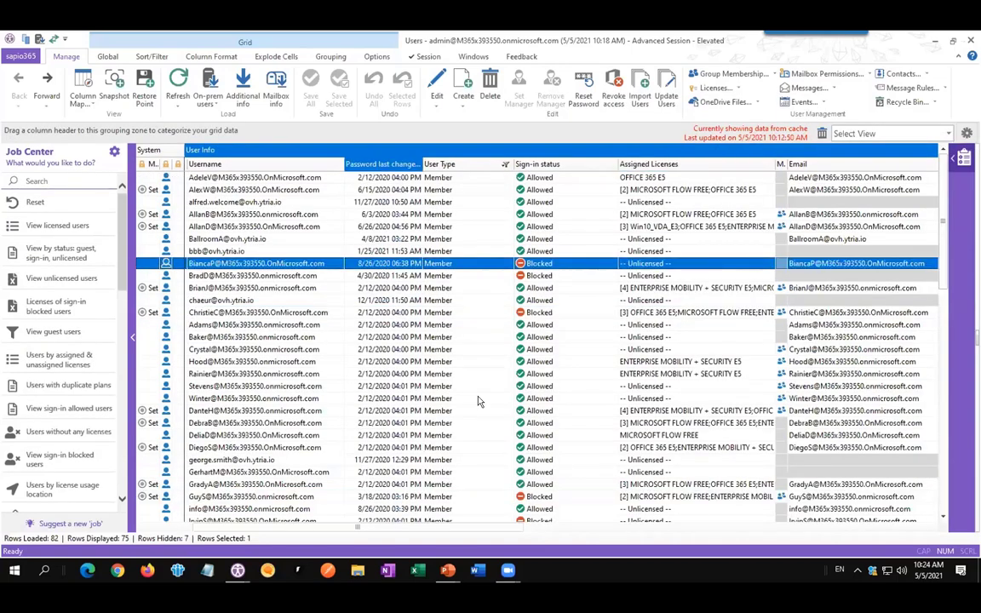
pyautogui.hscroll(3, 596, 383)
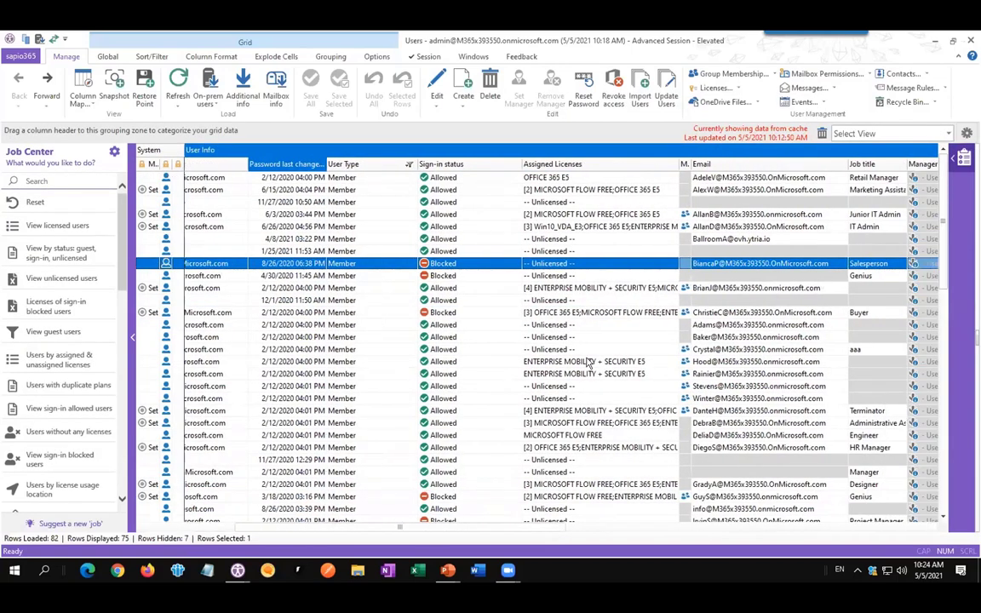
pyautogui.click(587, 241)
pyautogui.rightClick(607, 165)
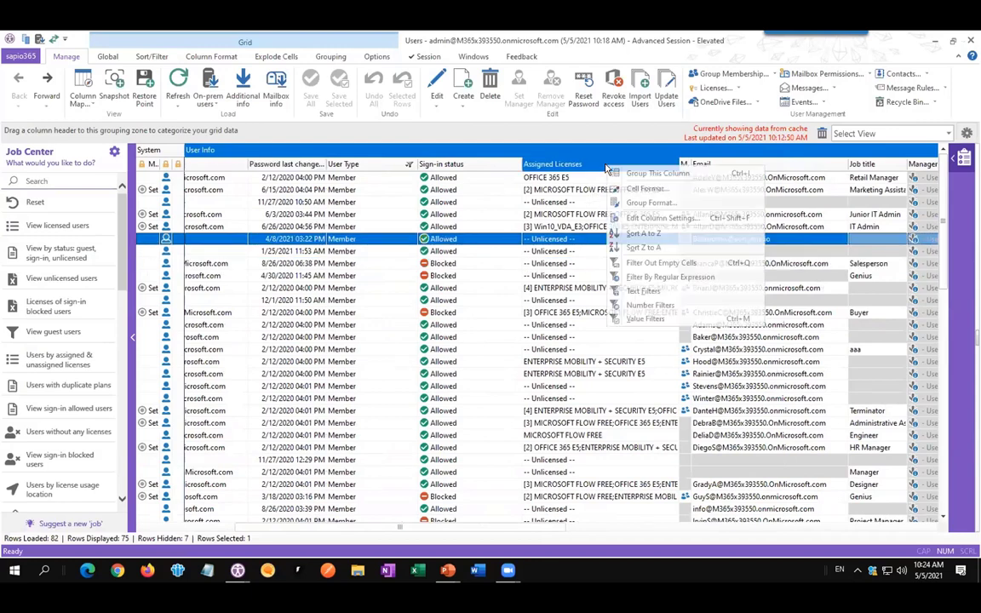
pyautogui.click(647, 318)
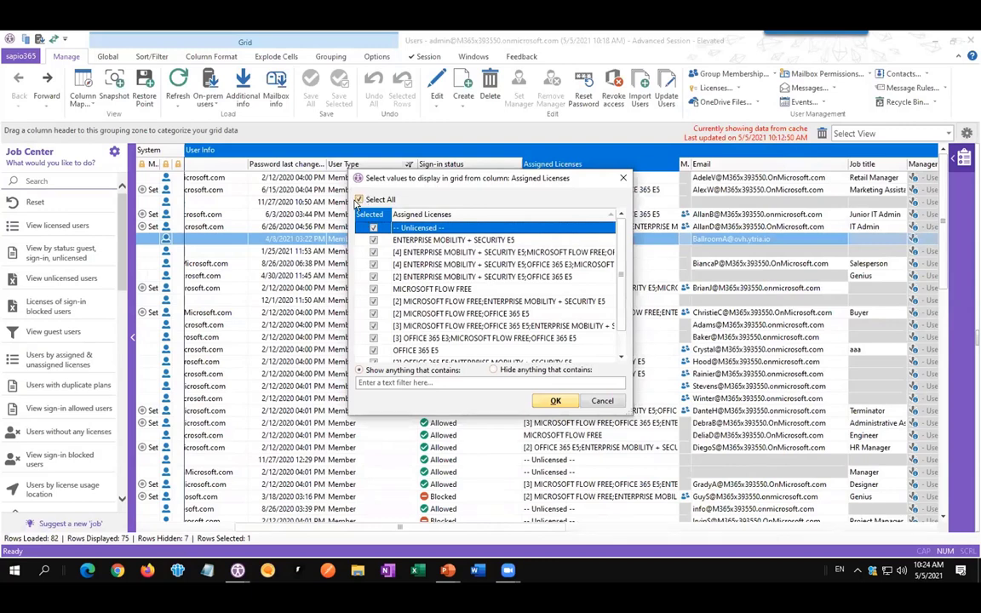
pyautogui.click(360, 199)
pyautogui.click(375, 227)
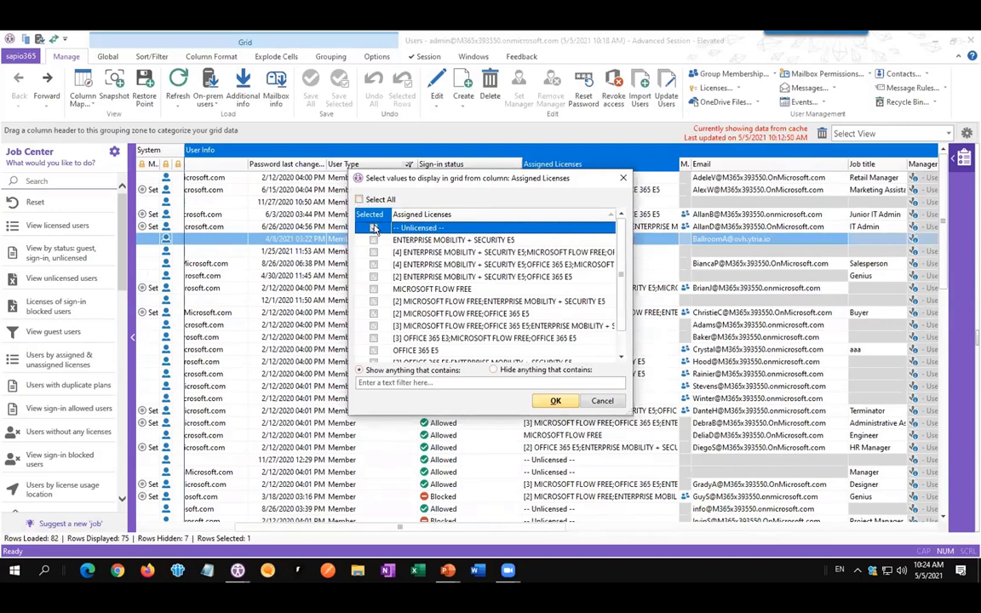
pyautogui.click(555, 400)
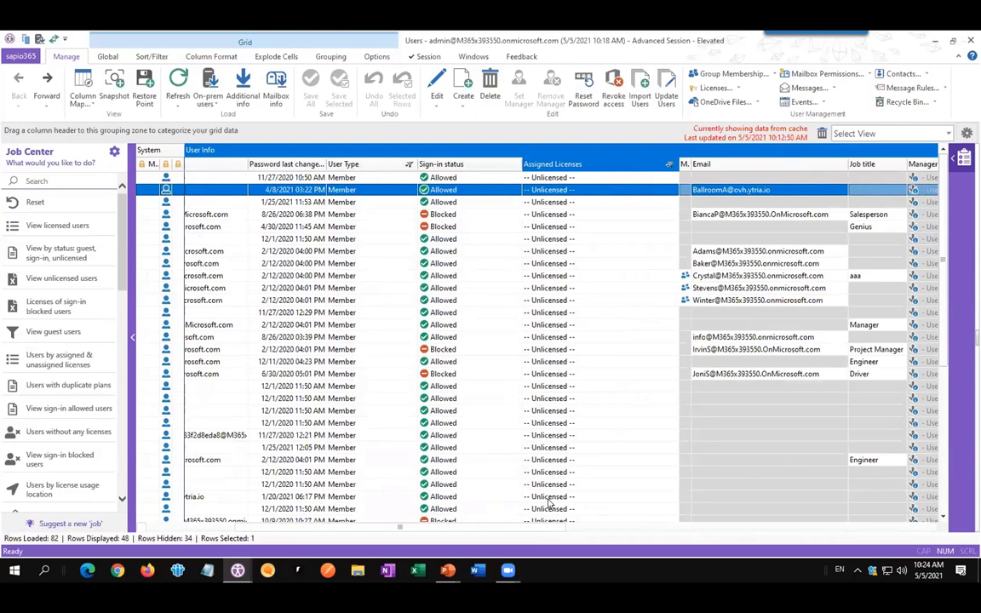
# Group the unlicensed users by Country, collapse all groups, and expand only Canada, Ireland and United States.
pyautogui.hscroll(6, 549, 504)
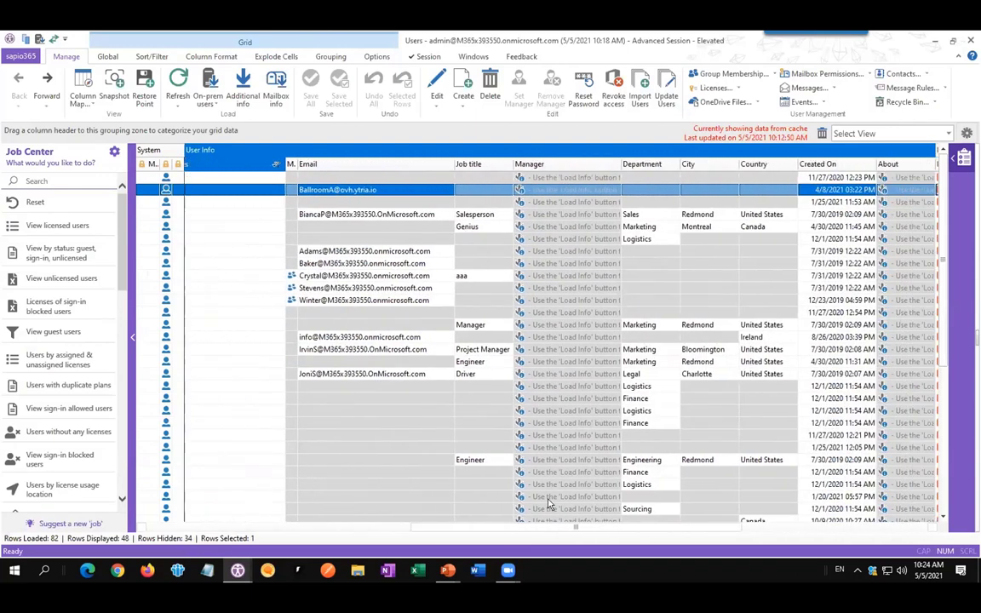
pyautogui.moveTo(747, 164); pyautogui.dragTo(111, 120)
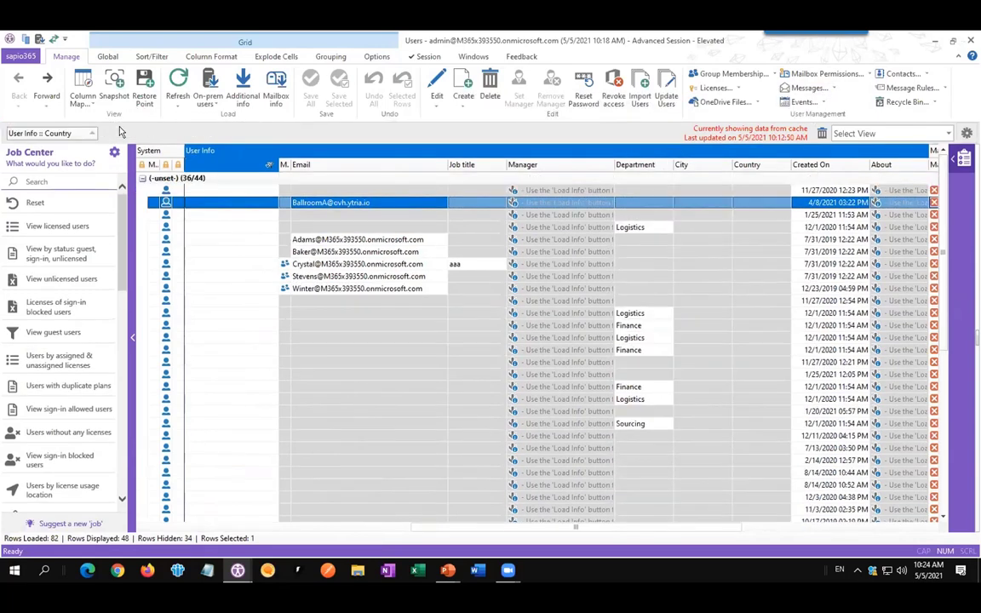
pyautogui.click(354, 290)
pyautogui.hotkey('shift', '-')
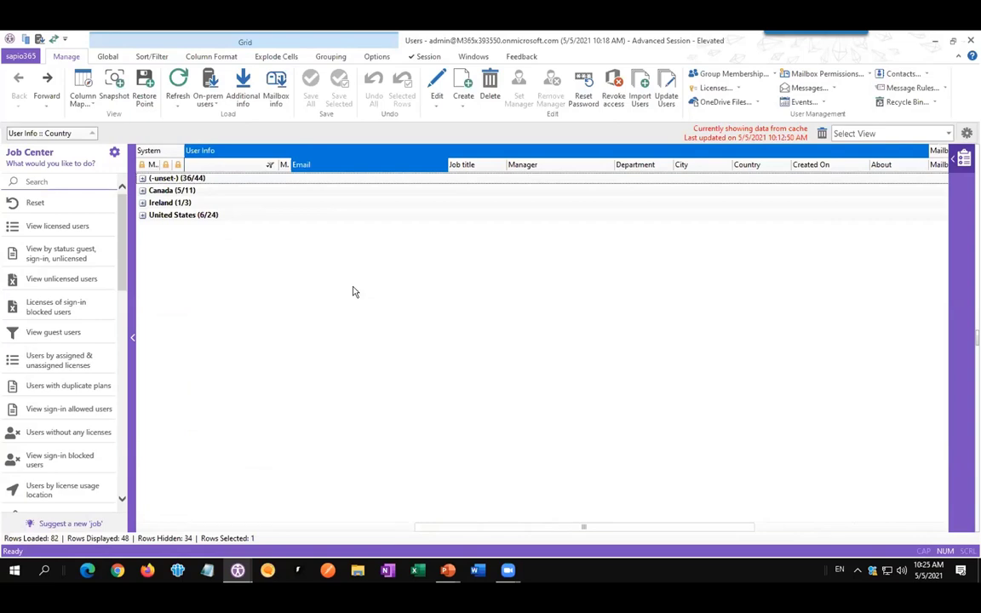
pyautogui.click(142, 191)
pyautogui.click(142, 264)
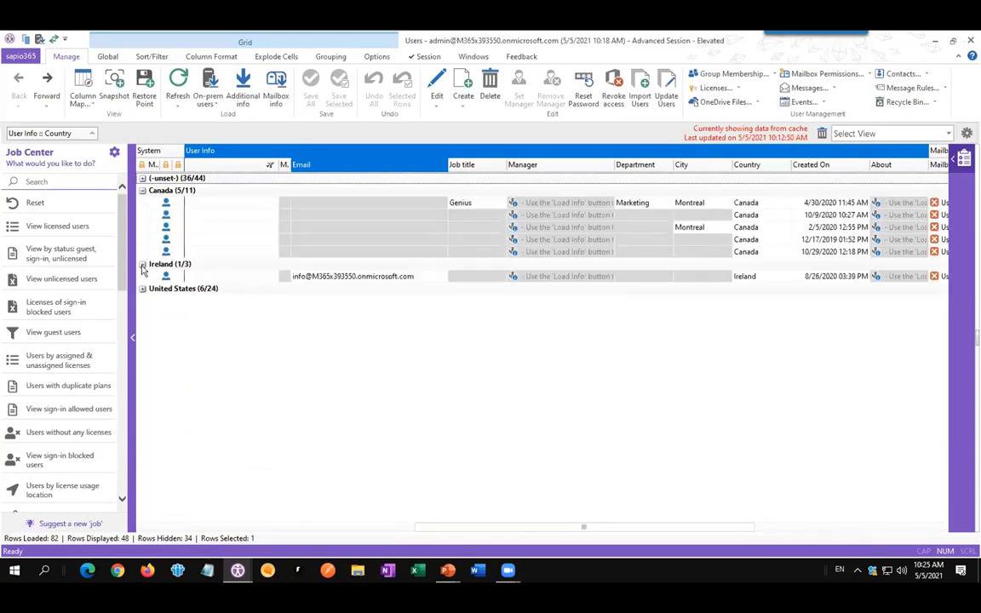
pyautogui.click(142, 289)
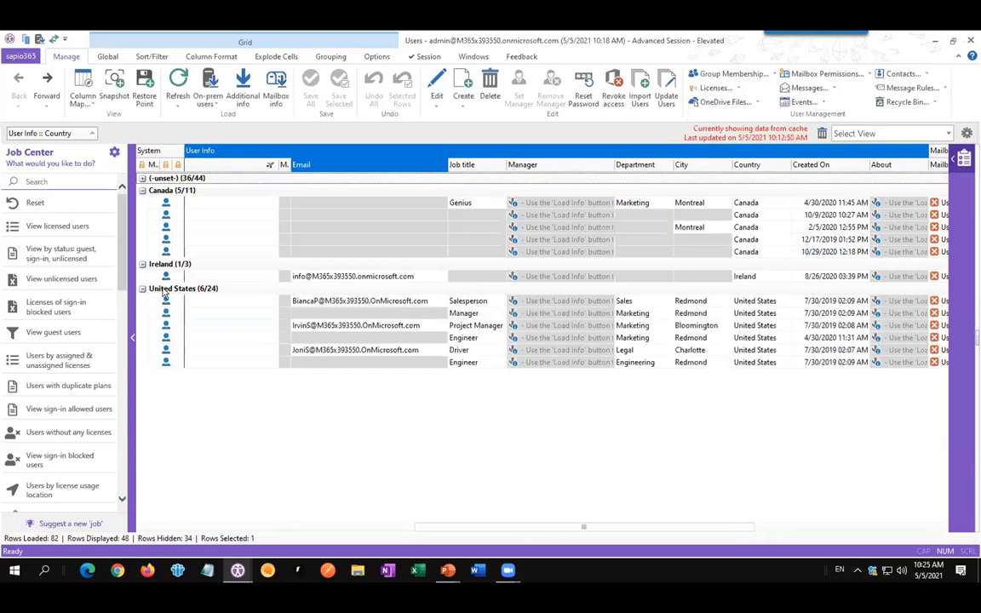
# Select all the unlicensed users in the Canada group, checking their sign-in status, department, city and country.
pyautogui.hscroll(-5, 769, 488)
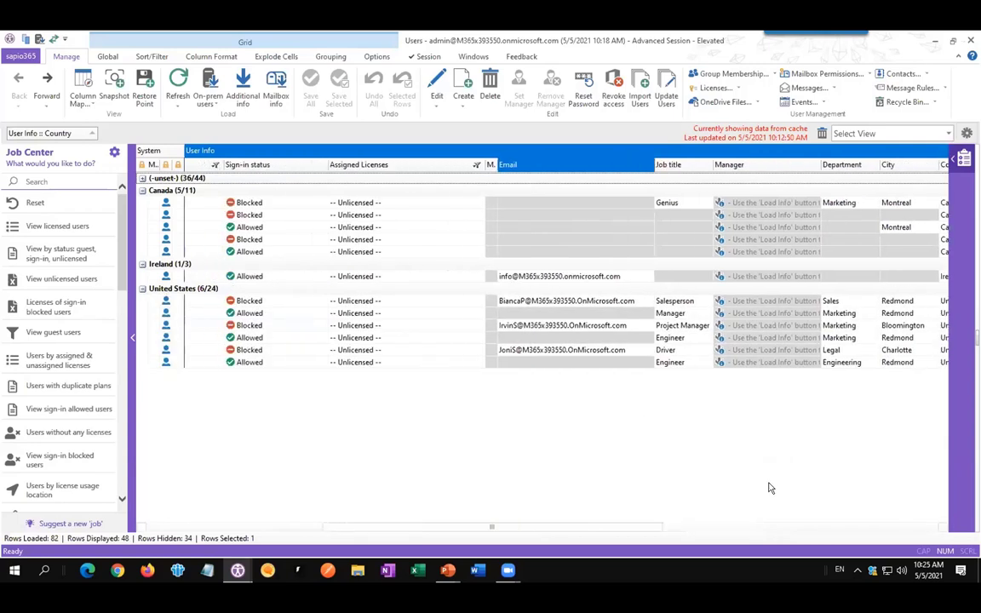
pyautogui.click(385, 202)
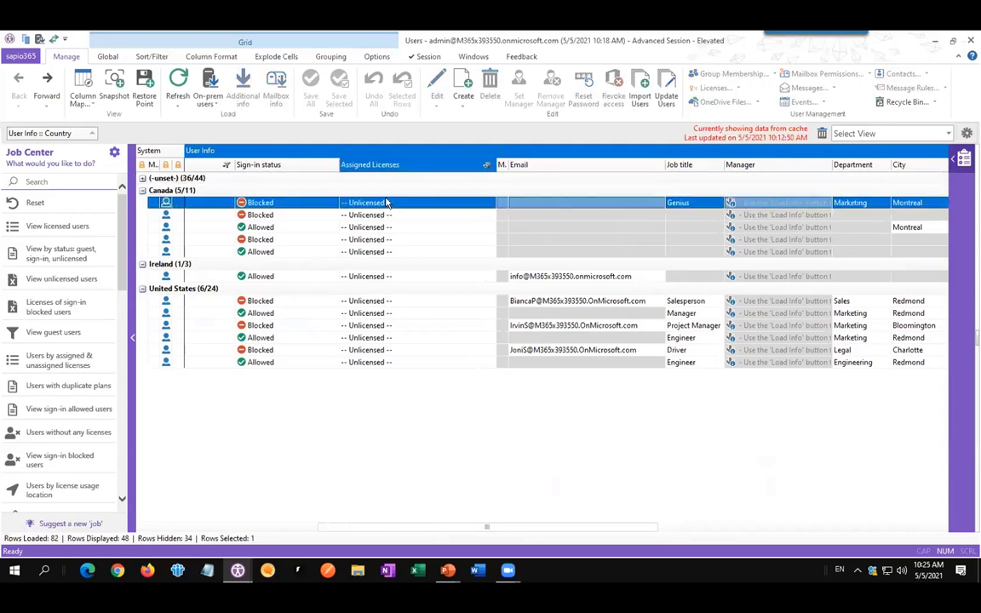
pyautogui.press('Right')
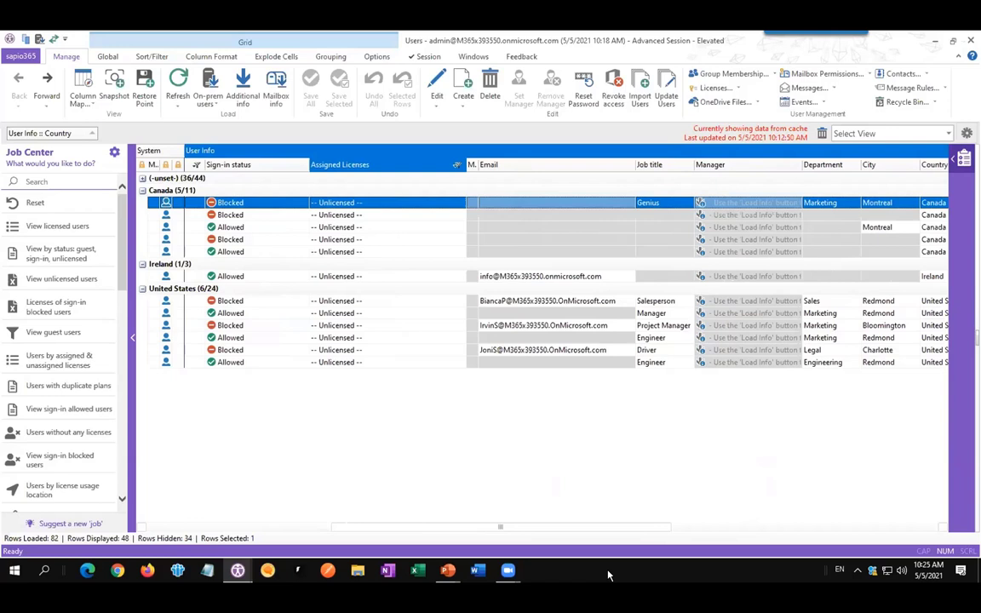
pyautogui.press('Right')
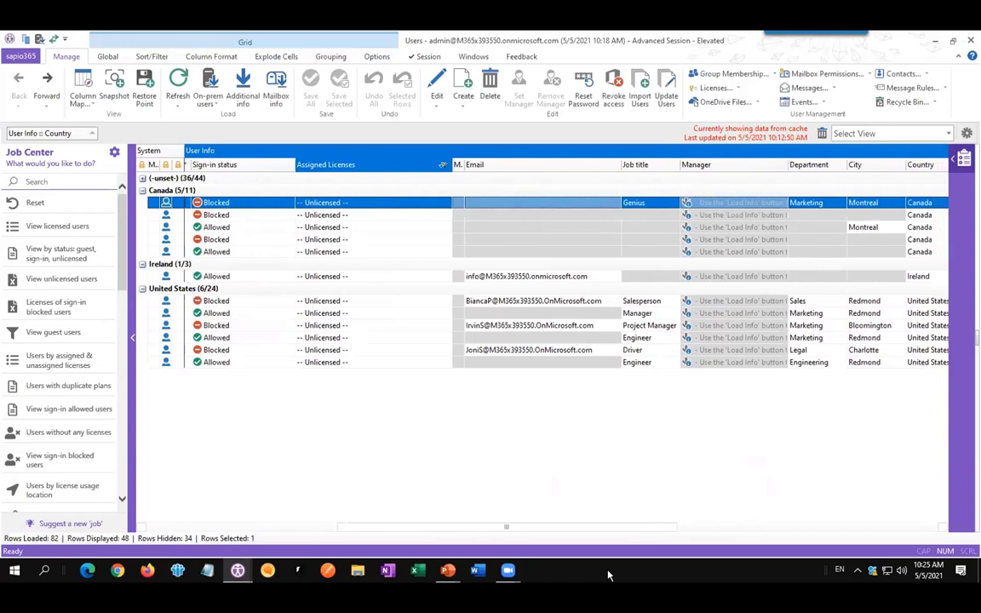
pyautogui.moveTo(609, 576); pyautogui.dragTo(594, 562)
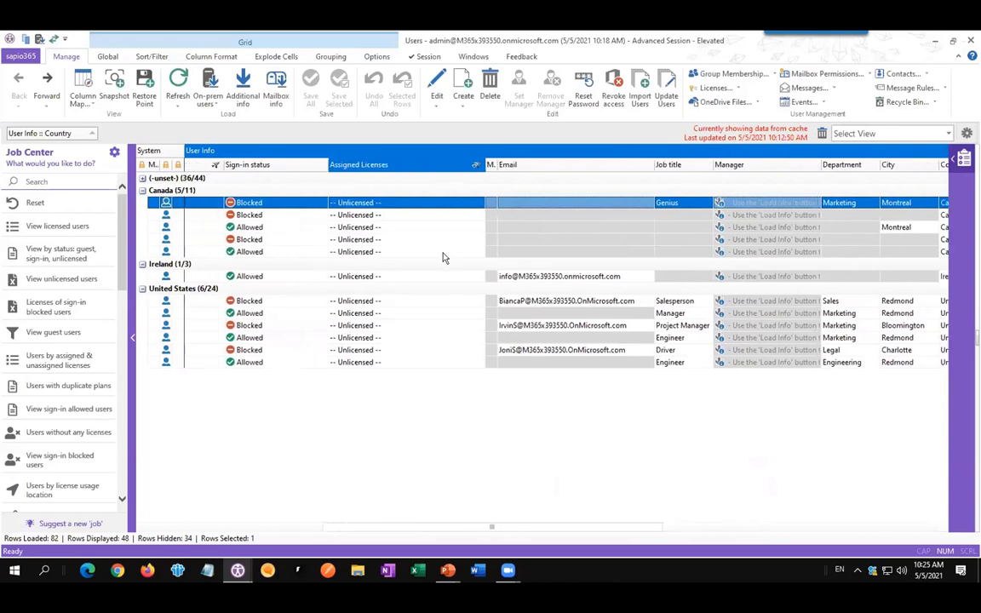
pyautogui.keyDown('shift'); pyautogui.click(366, 256); pyautogui.keyUp('shift')
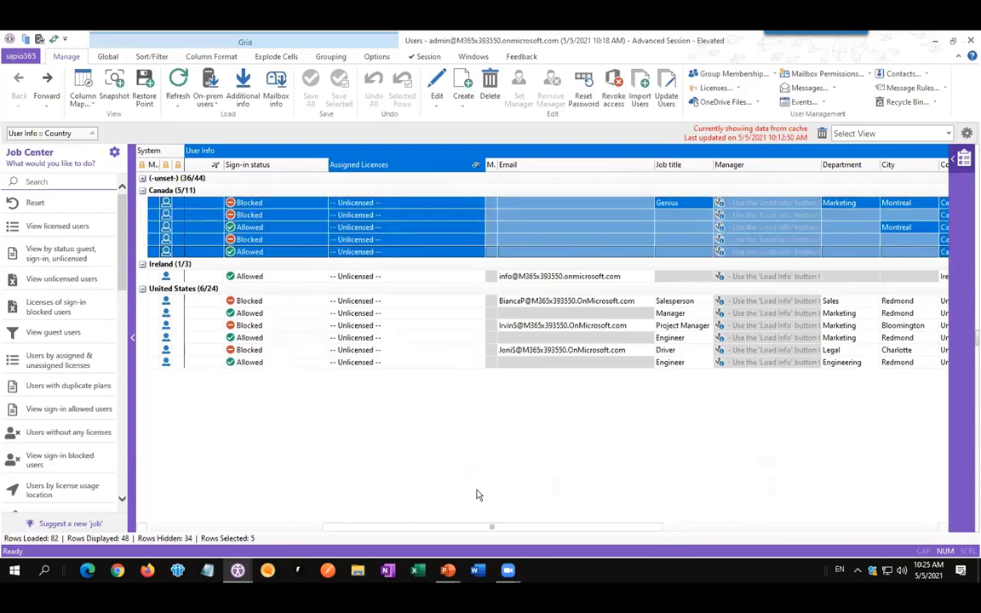
pyautogui.hscroll(6, 477, 495)
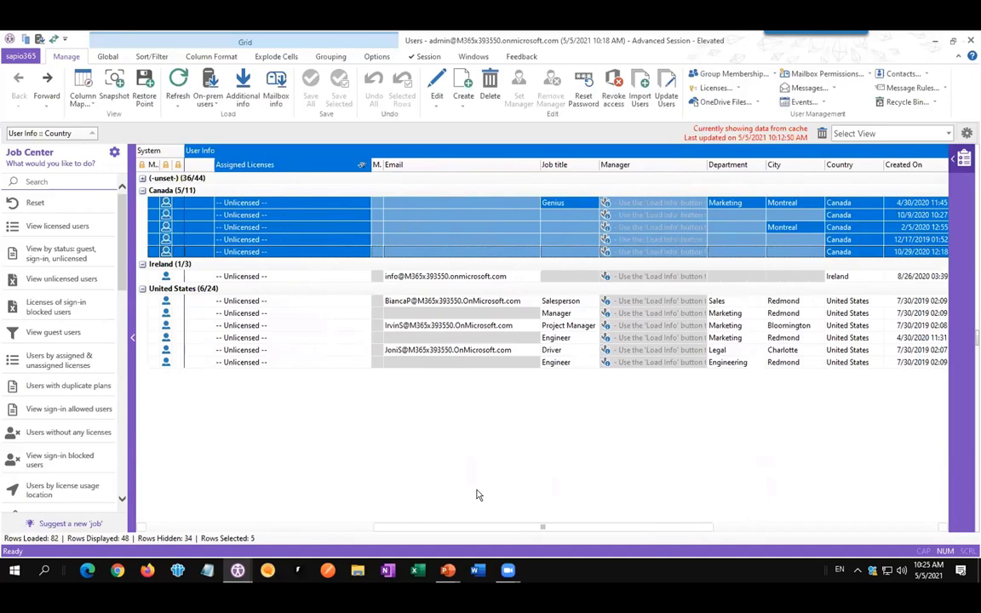
# Collapse all country groups except Canada and open the selected Canadian users' licenses in a new window.
pyautogui.hscroll(7, 477, 495)
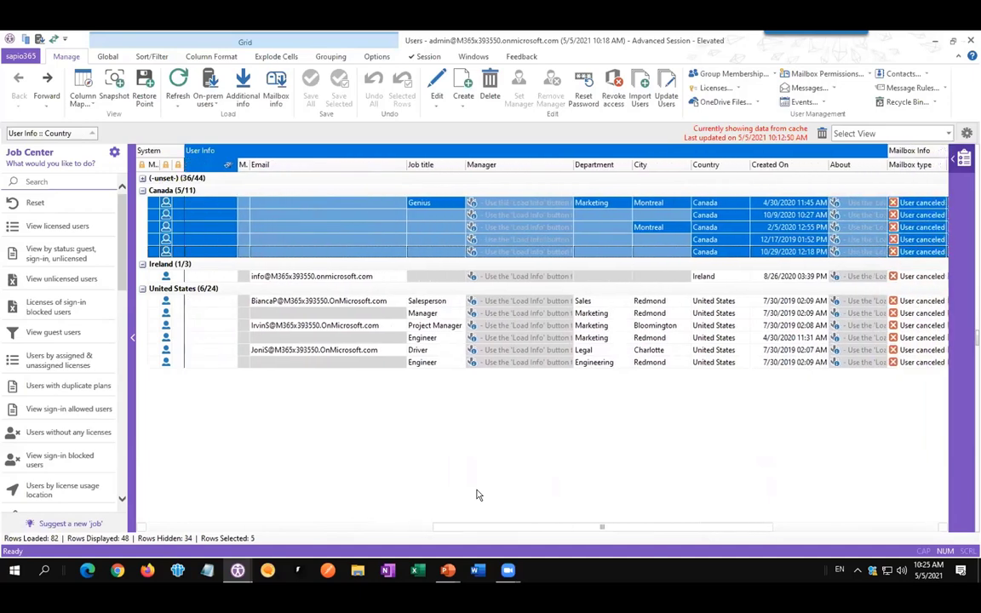
pyautogui.hscroll(-13, 477, 495)
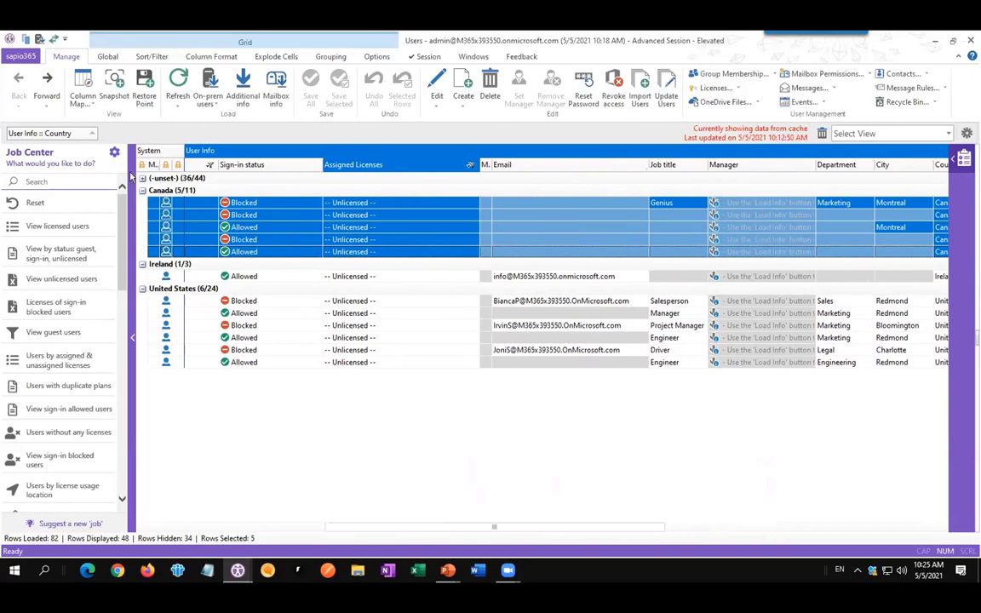
pyautogui.click(143, 179)
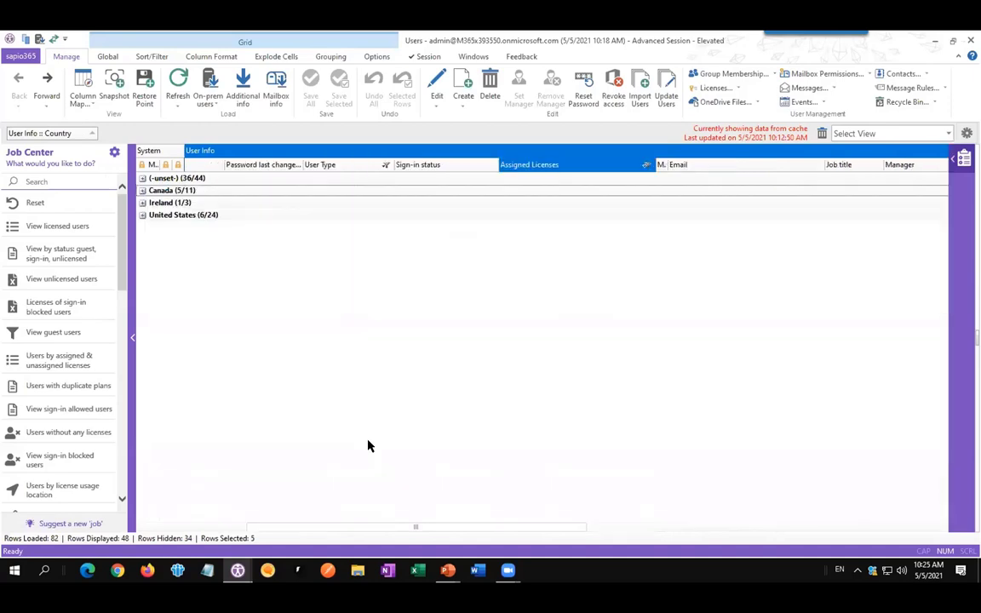
pyautogui.click(142, 189)
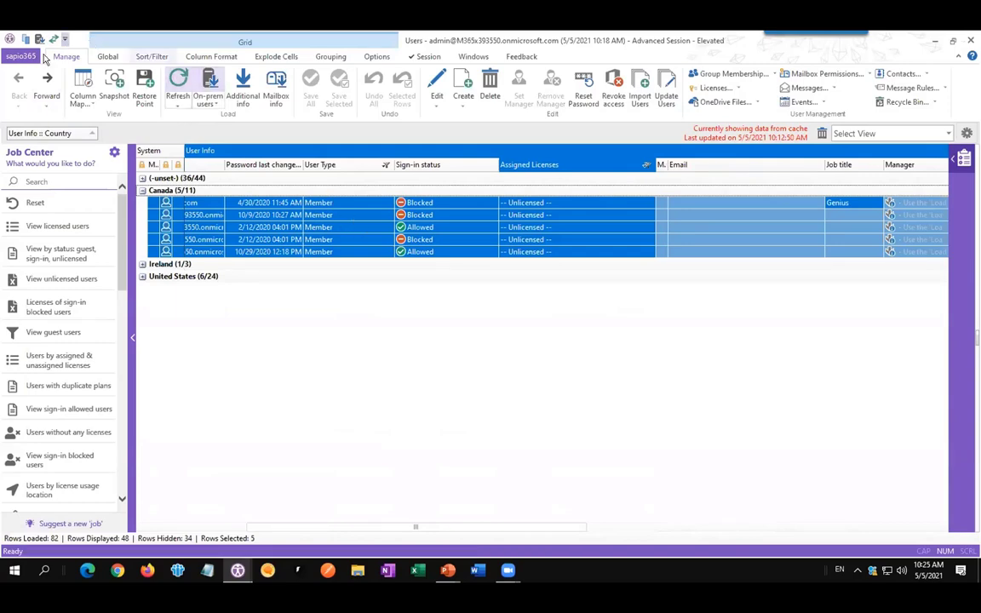
pyautogui.click(717, 88)
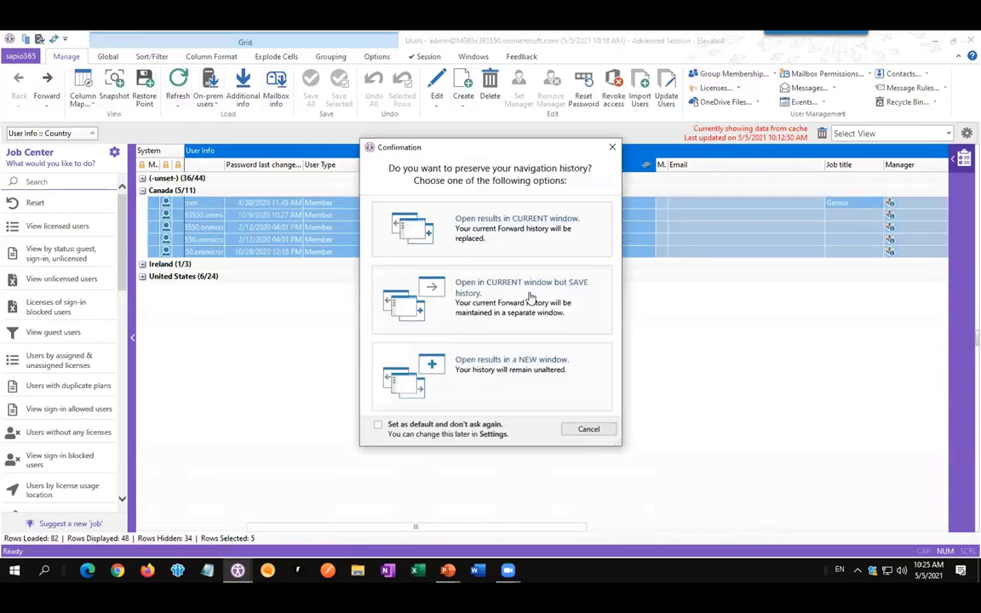
pyautogui.click(547, 373)
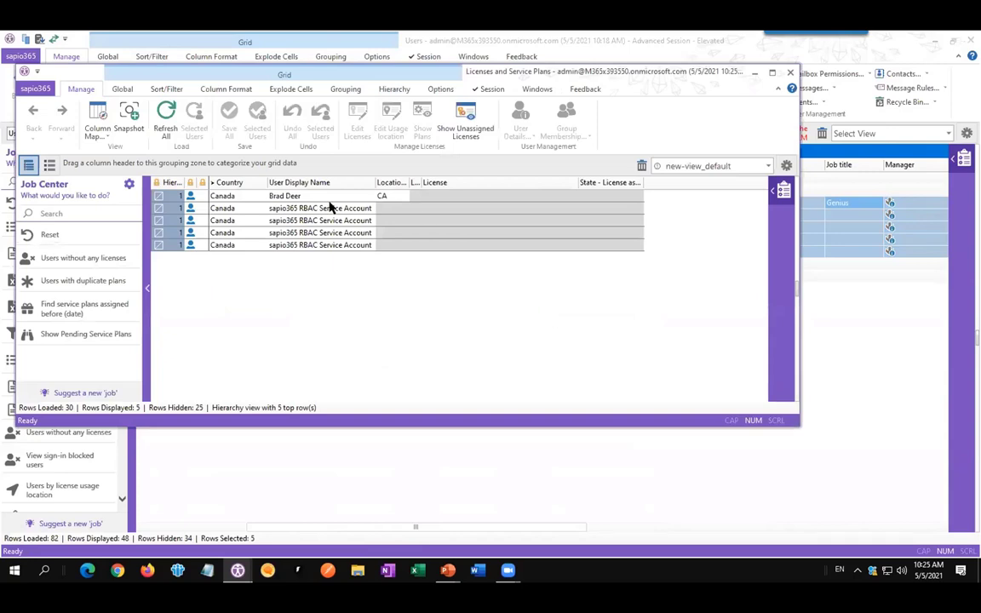
# Set the Location for License Usage to Canada for all five listed users and save all changes.
pyautogui.click(317, 245)
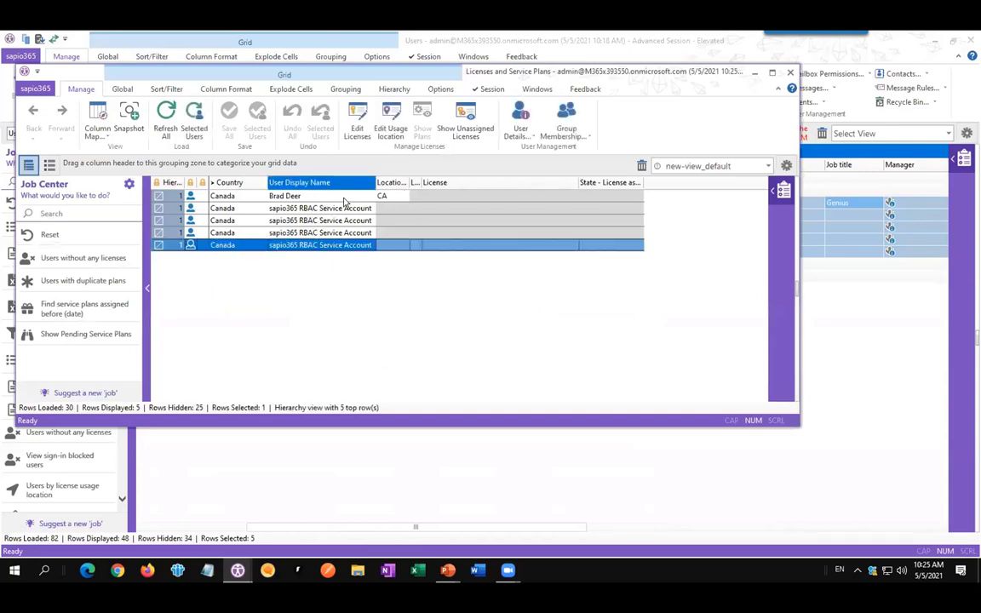
pyautogui.keyDown('shift'); pyautogui.click(344, 198); pyautogui.keyUp('shift')
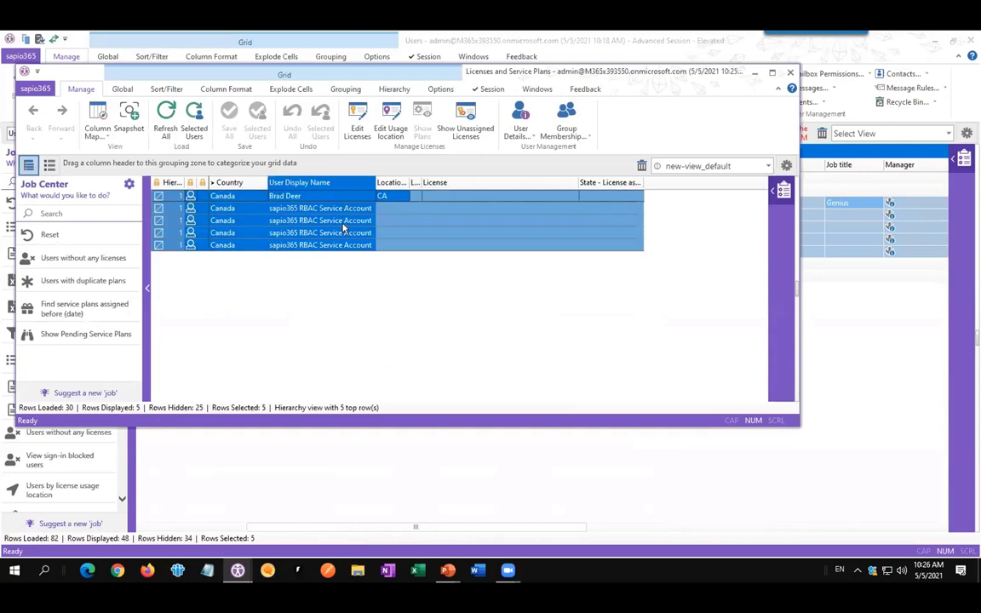
pyautogui.click(388, 128)
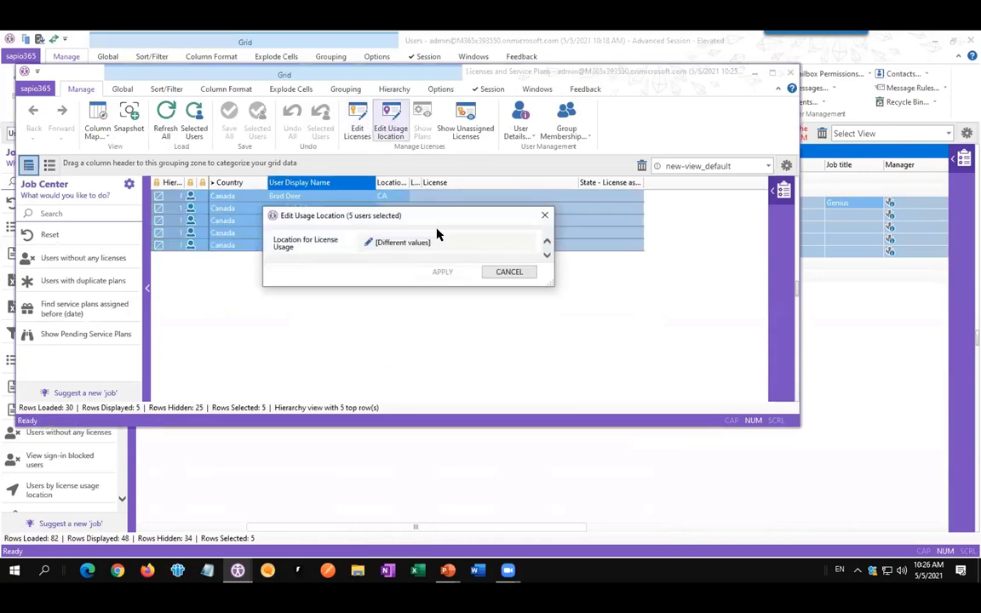
pyautogui.click(371, 243)
pyautogui.click(410, 246)
pyautogui.scroll(-10, 436, 375)
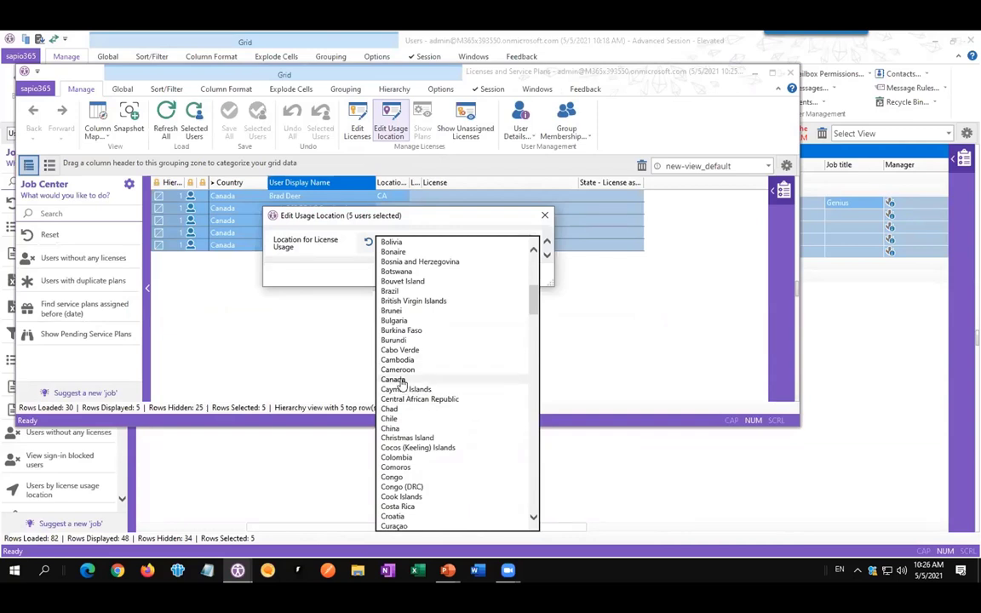
pyautogui.click(400, 380)
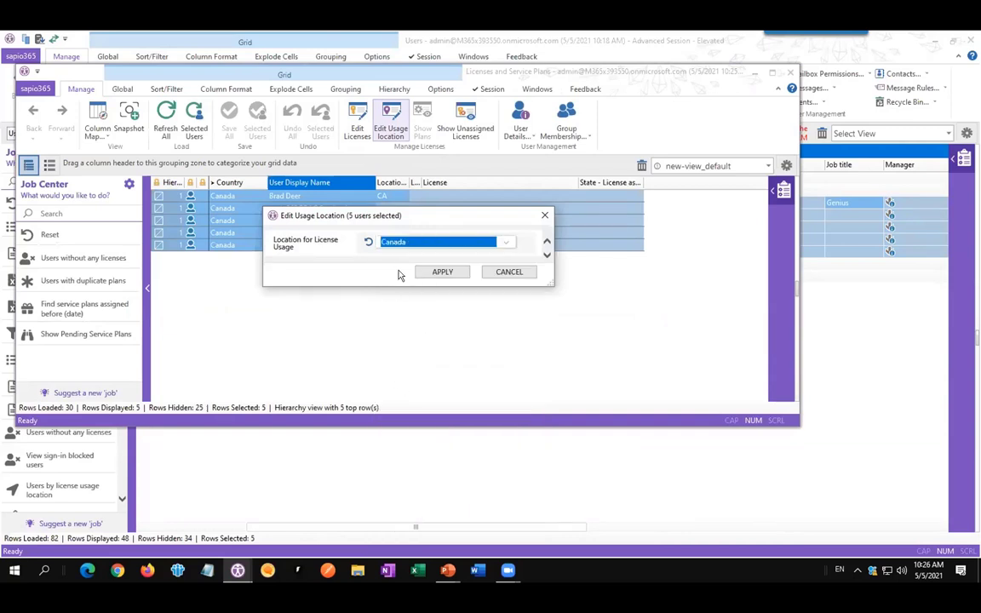
pyautogui.click(442, 271)
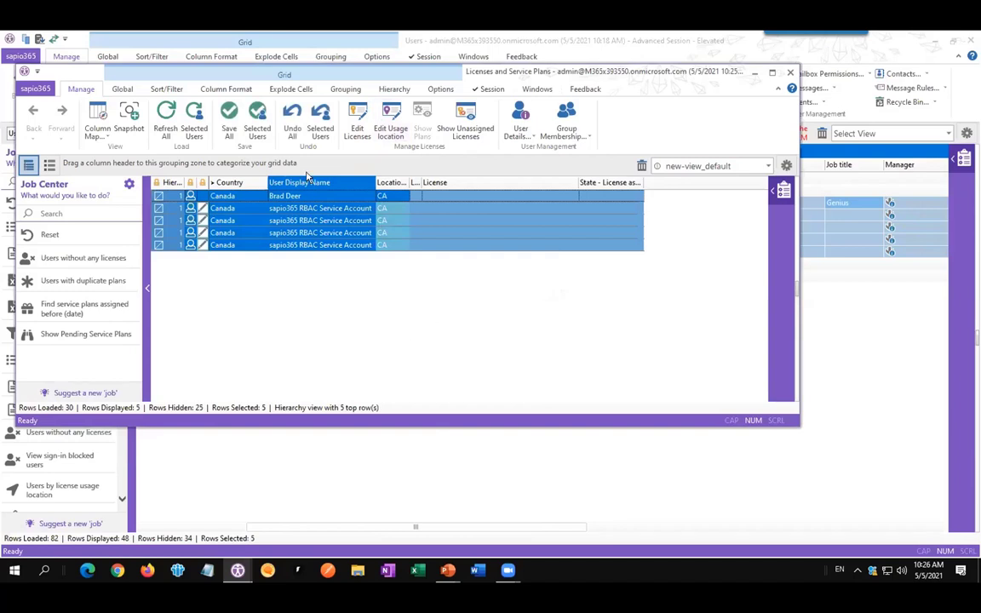
pyautogui.click(228, 119)
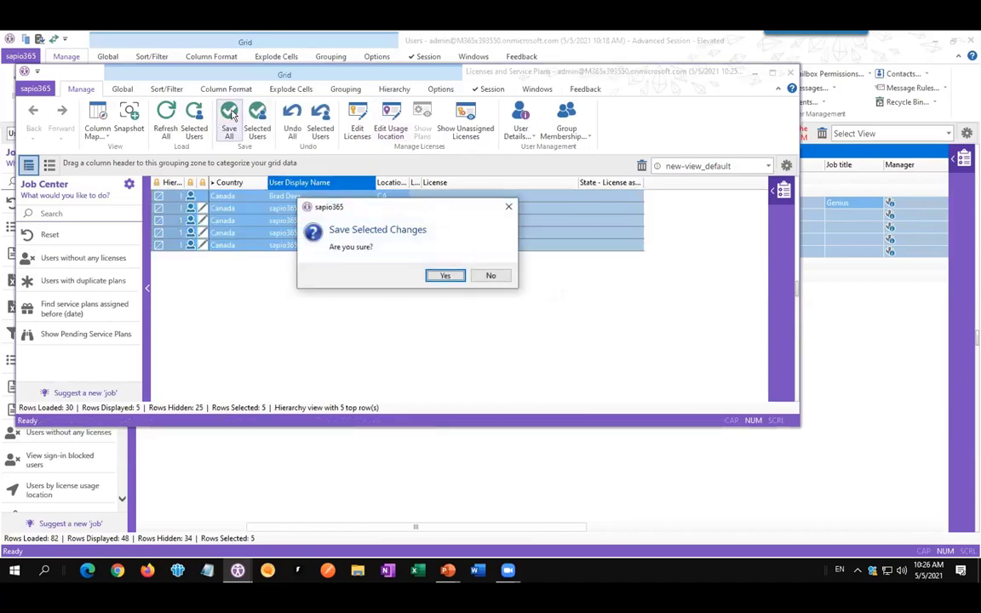
pyautogui.click(435, 276)
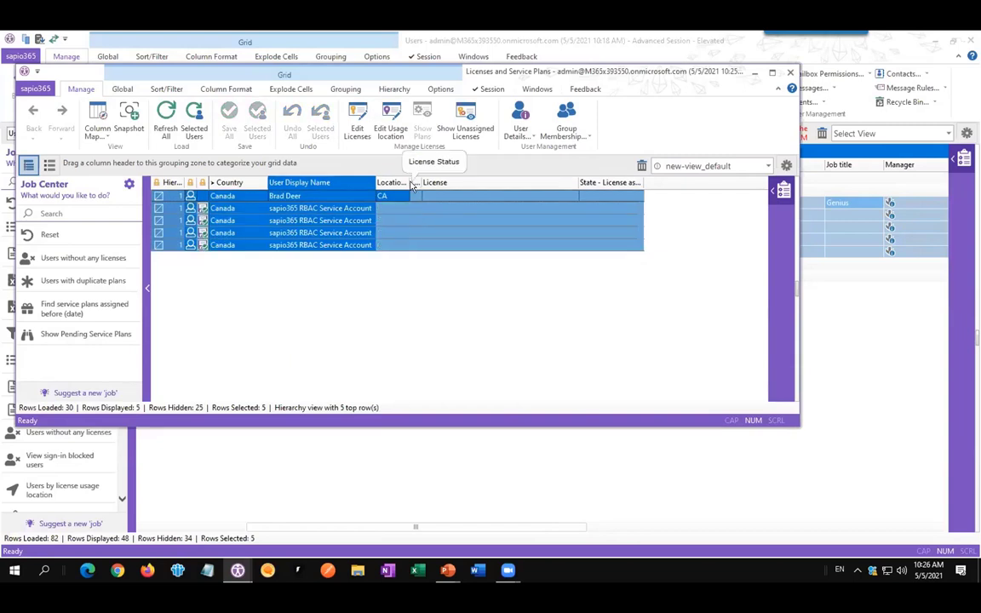
# Widen the Location for License Usage column to fit its full title and select the four sapio365 RBAC Service Account rows.
pyautogui.moveTo(409, 182); pyautogui.dragTo(464, 182)
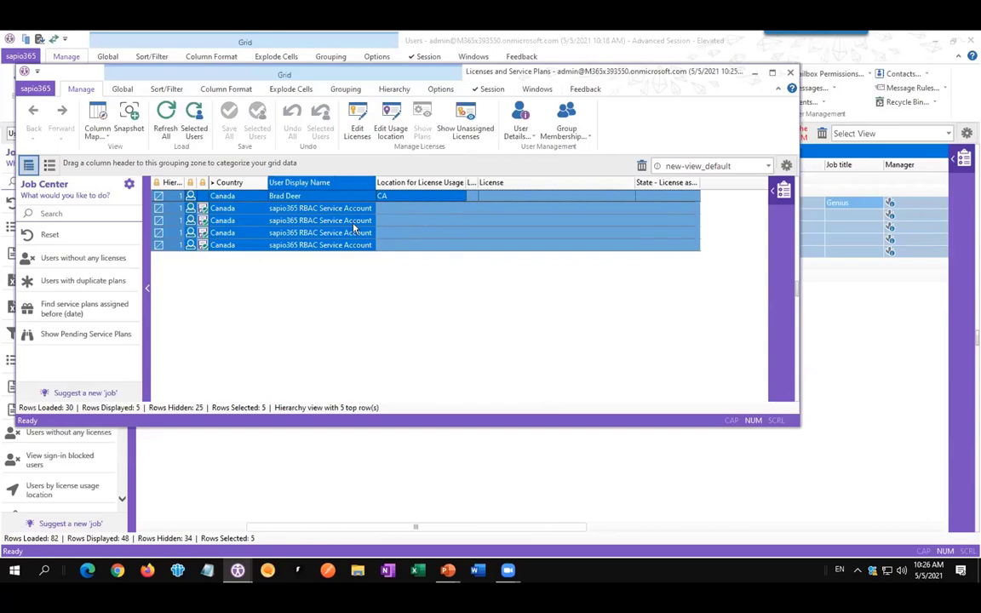
pyautogui.click(299, 247)
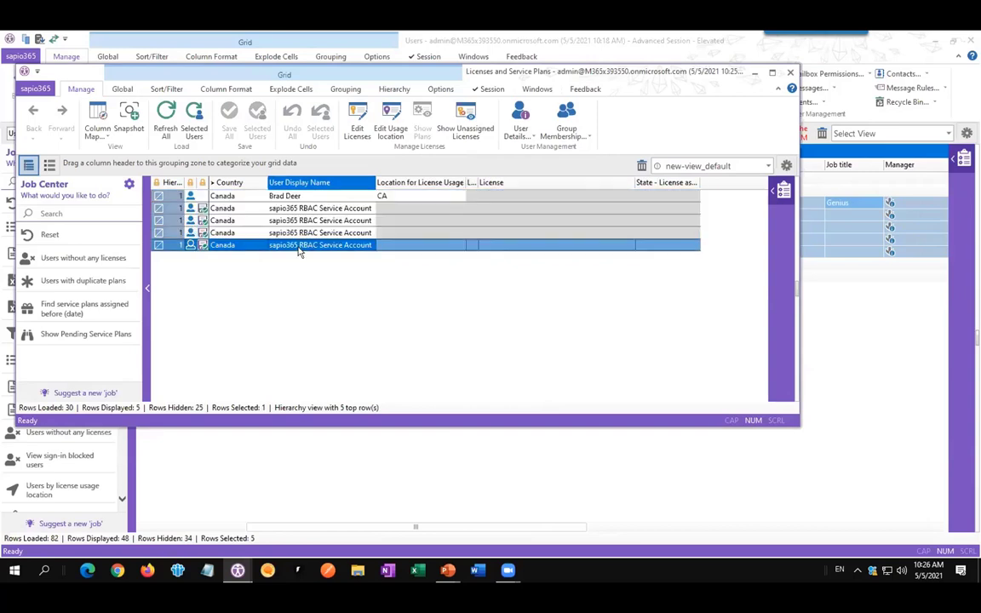
pyautogui.keyDown('shift'); pyautogui.click(342, 209); pyautogui.keyUp('shift')
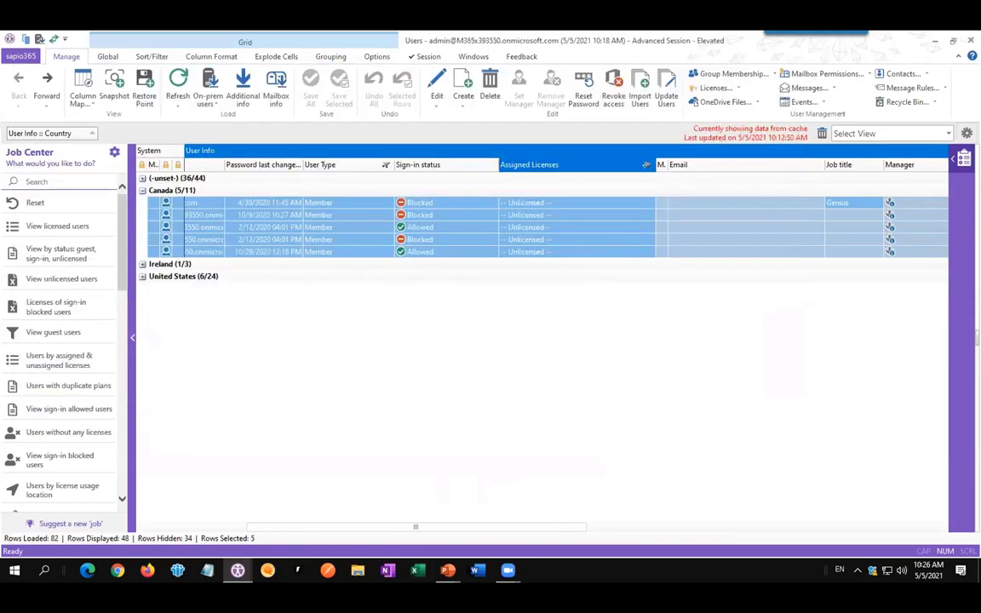
# Switch to the Group licensing slide in PowerPoint and return to the sapio365 users list.
pyautogui.click(481, 459)
pyautogui.click(467, 410)
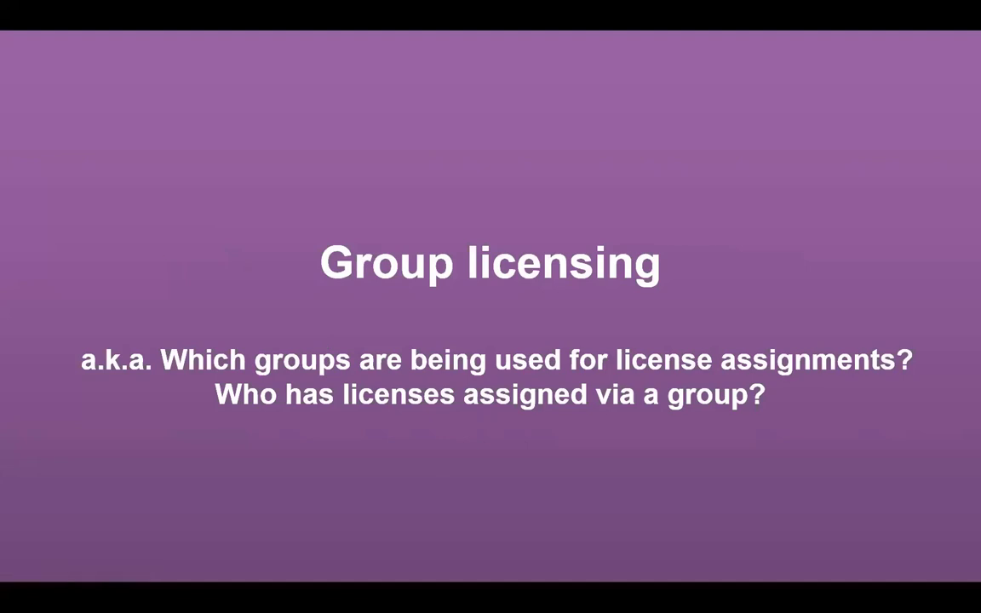
pyautogui.hotkey('alt', 'Tab')
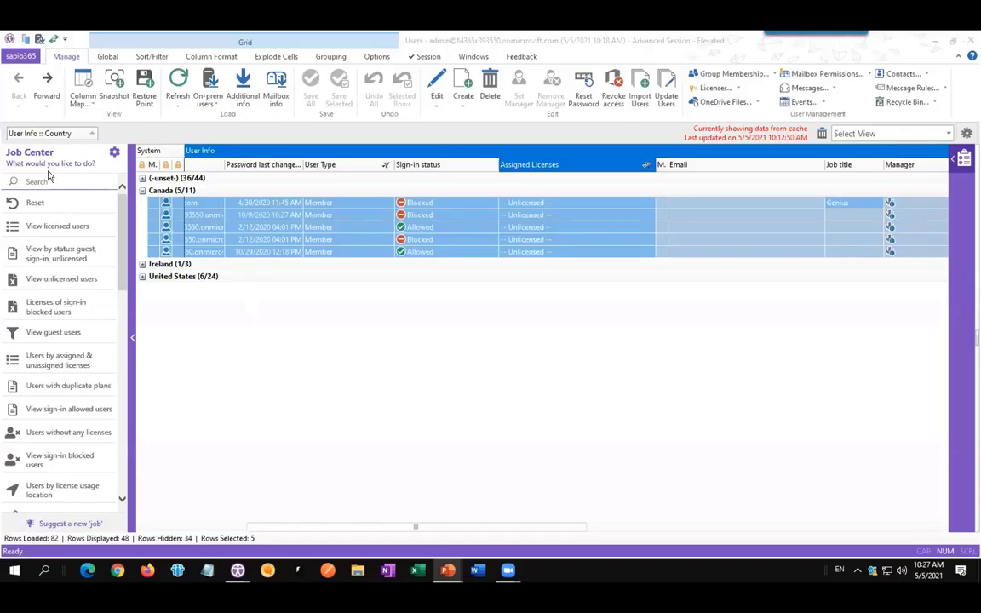
# Remove the Country grouping from the users list and clear the filter on the Assigned Licenses column.
pyautogui.moveTo(58, 134); pyautogui.dragTo(818, 132)
pyautogui.click(307, 289)
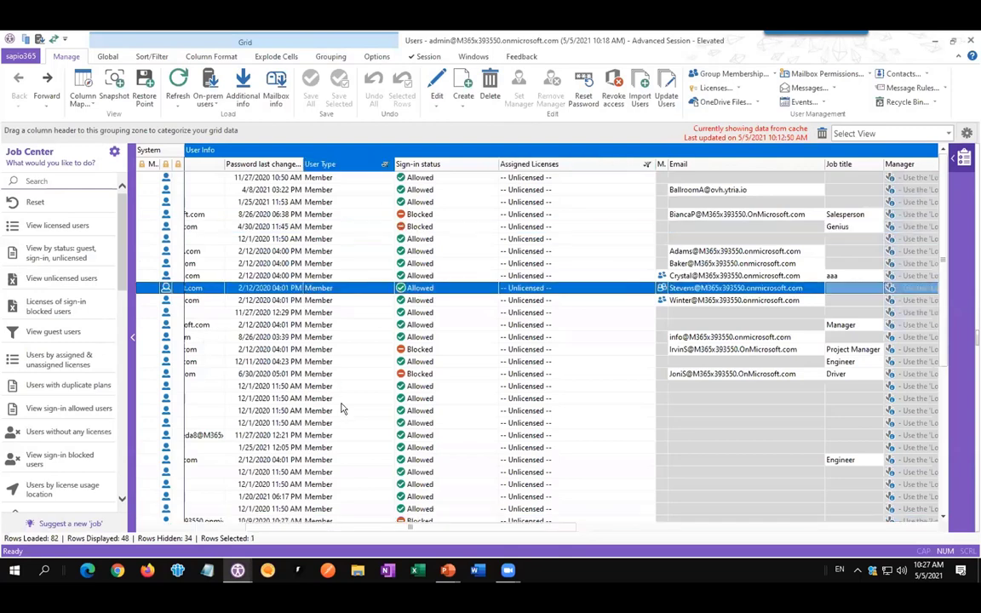
pyautogui.moveTo(361, 527); pyautogui.dragTo(170, 527)
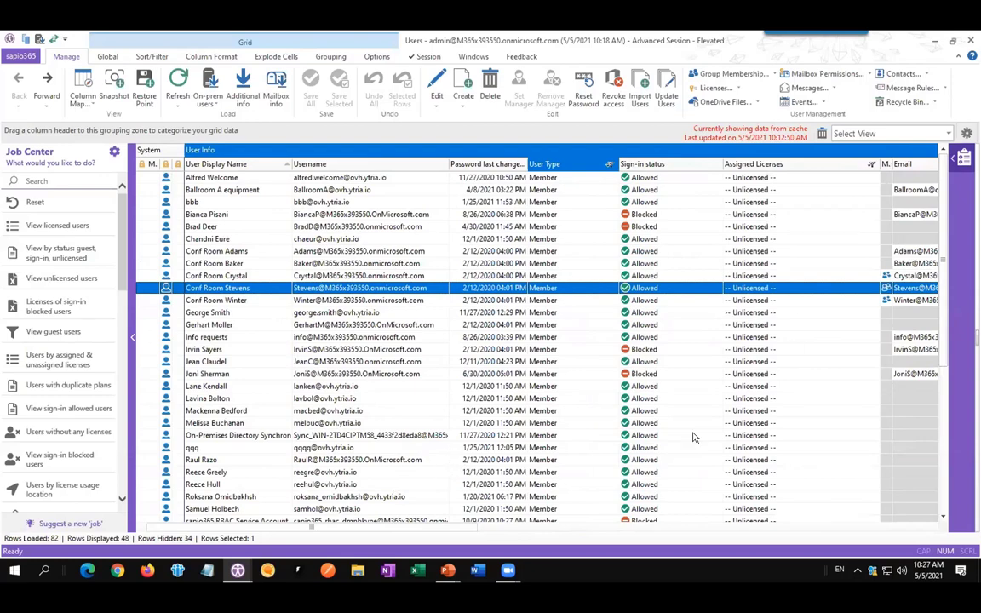
pyautogui.click(870, 164)
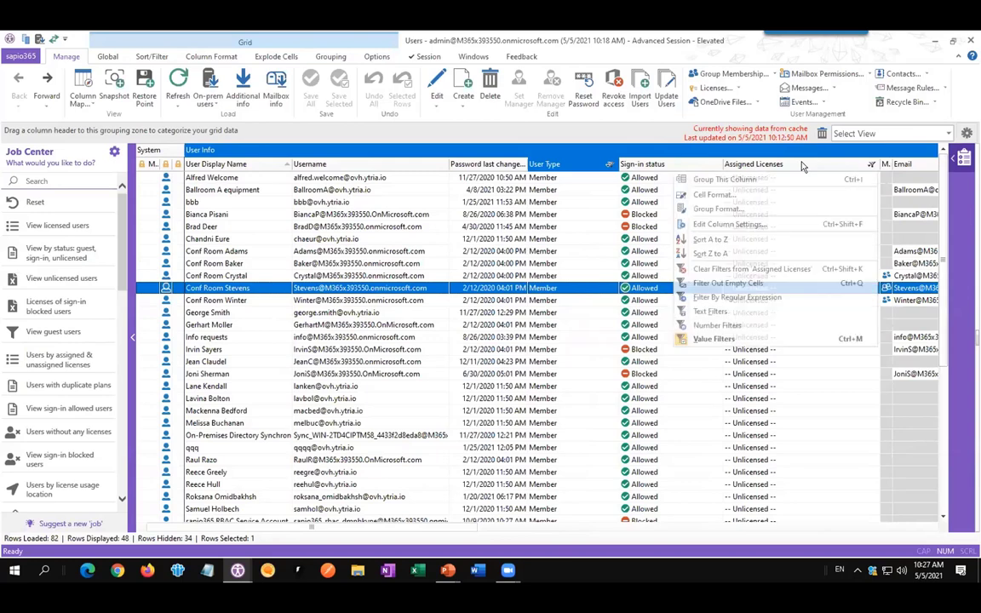
pyautogui.click(730, 269)
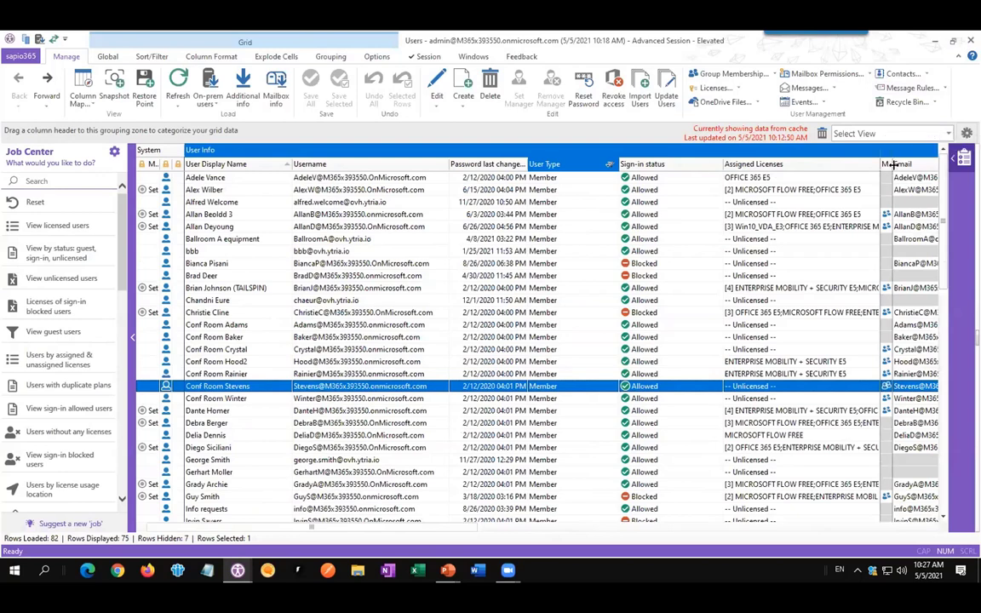
# Widen the Member - Group licensing column until its full title and values can be read.
pyautogui.moveTo(891, 164); pyautogui.dragTo(931, 164)
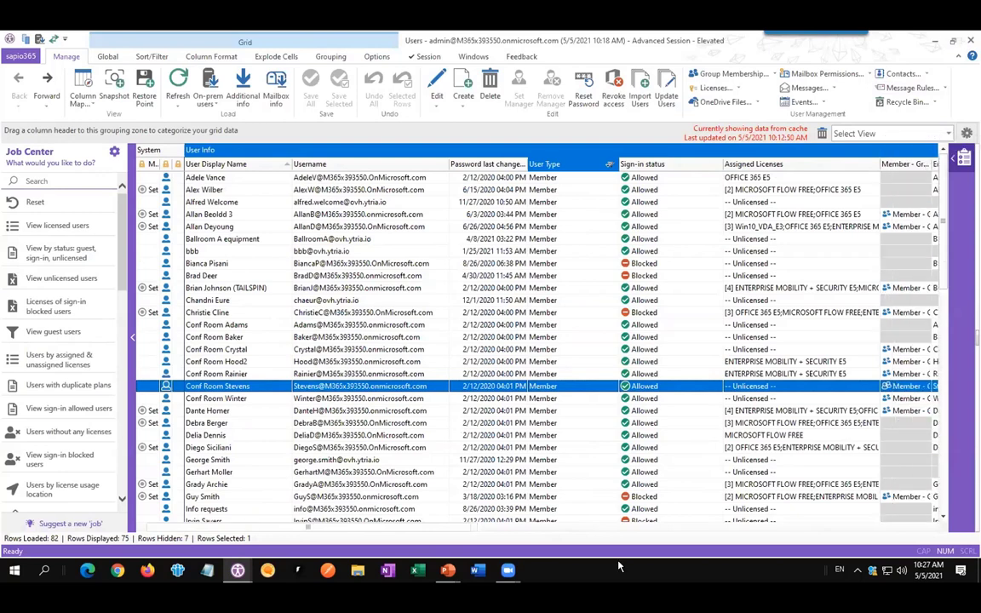
pyautogui.hscroll(3, 619, 566)
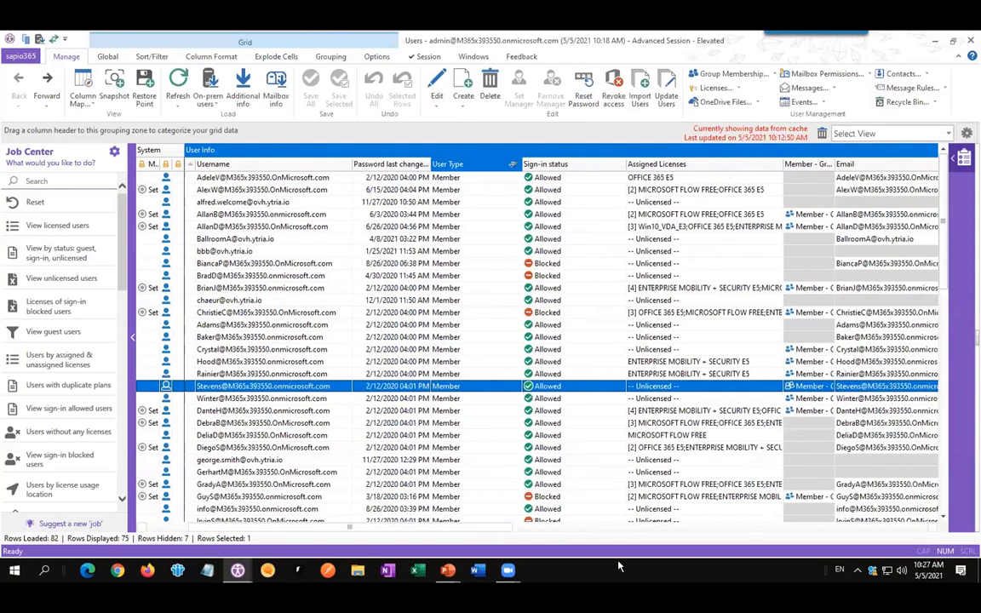
pyautogui.hscroll(3, 618, 566)
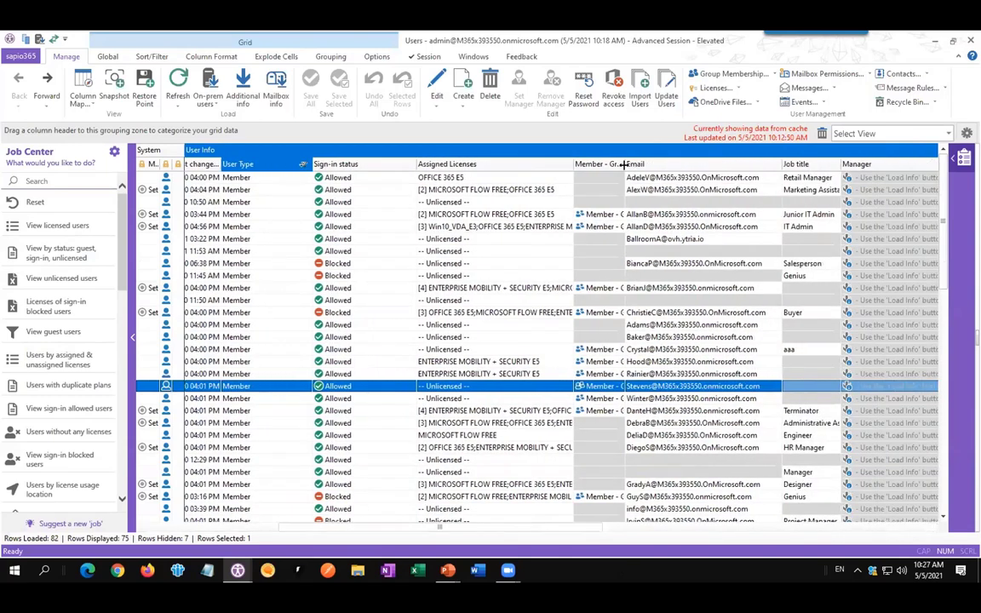
pyautogui.moveTo(624, 164); pyautogui.dragTo(693, 163)
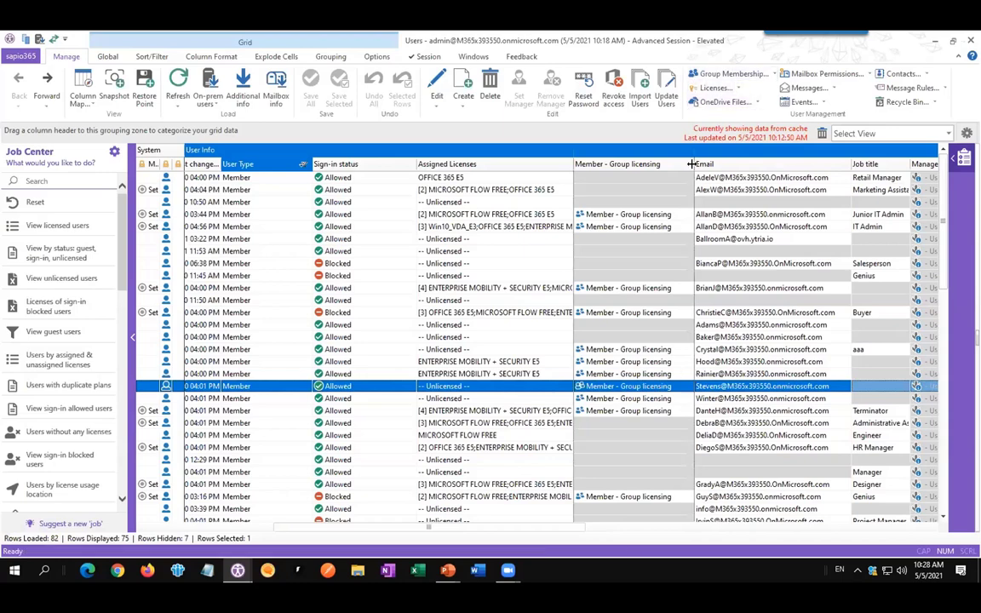
pyautogui.moveTo(692, 164); pyautogui.dragTo(705, 164)
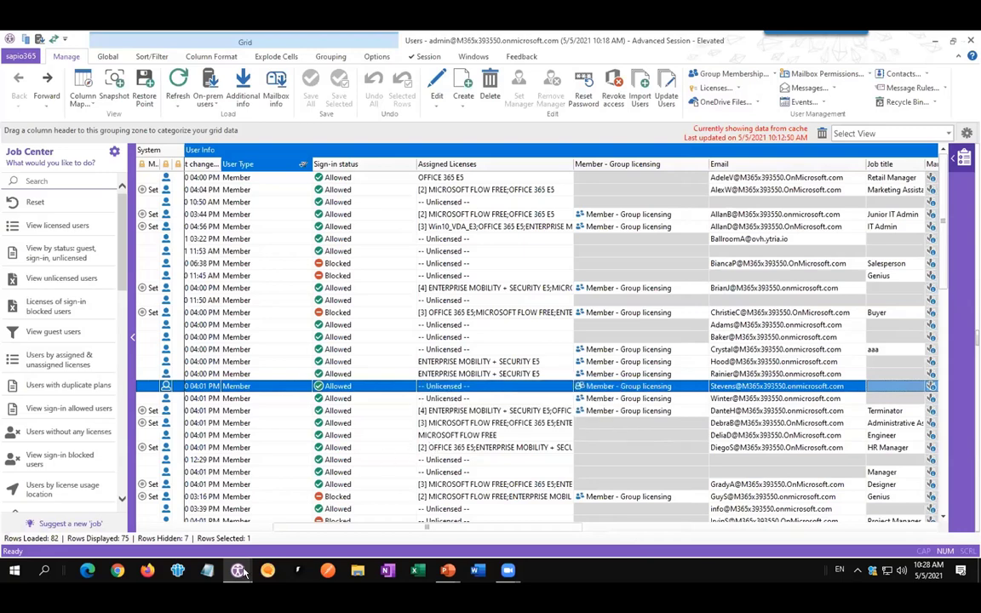
# From the sapio365 main window, open the complete list of groups and Teams and maximize its window.
pyautogui.moveTo(240, 570)
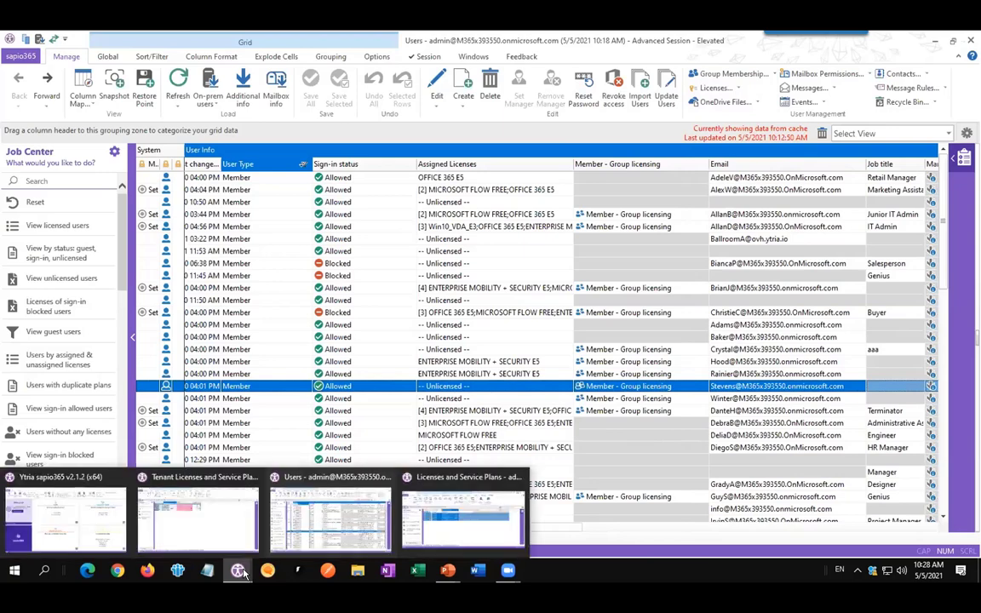
pyautogui.click(91, 513)
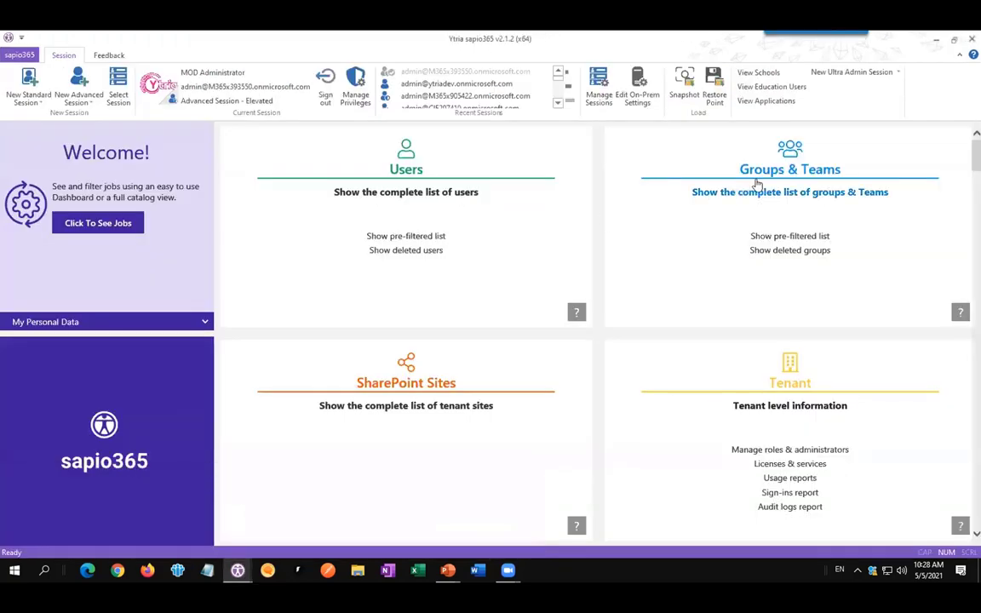
pyautogui.click(803, 166)
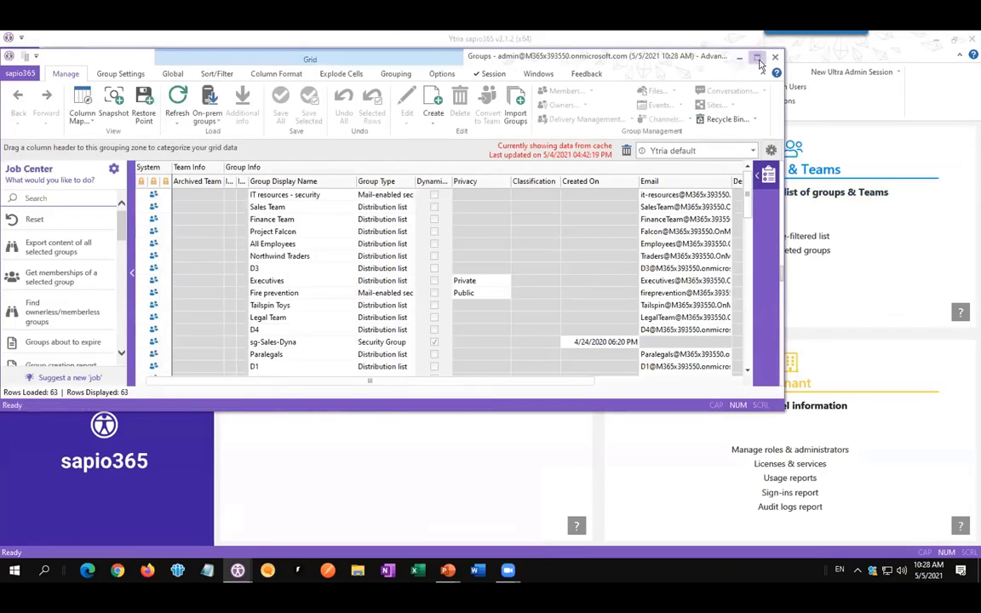
pyautogui.click(757, 57)
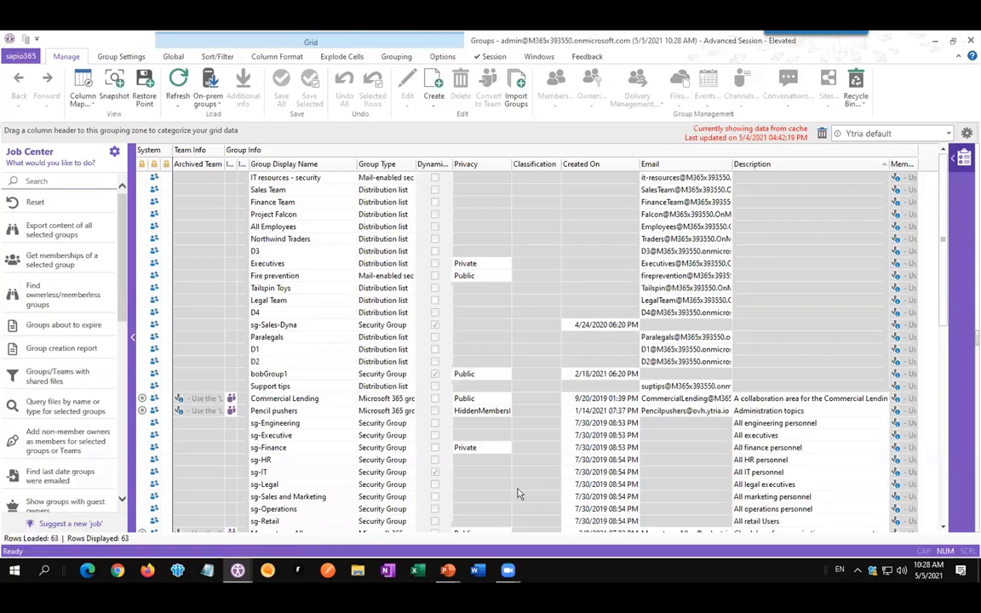
# Apply the saved Licenses view to the groups list.
pyautogui.click(645, 203)
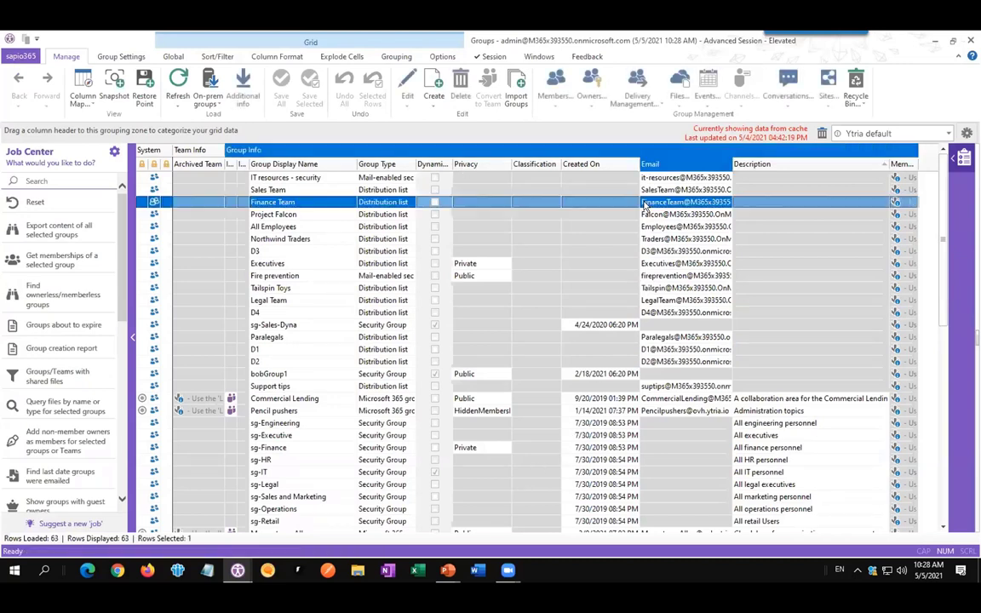
pyautogui.click(946, 135)
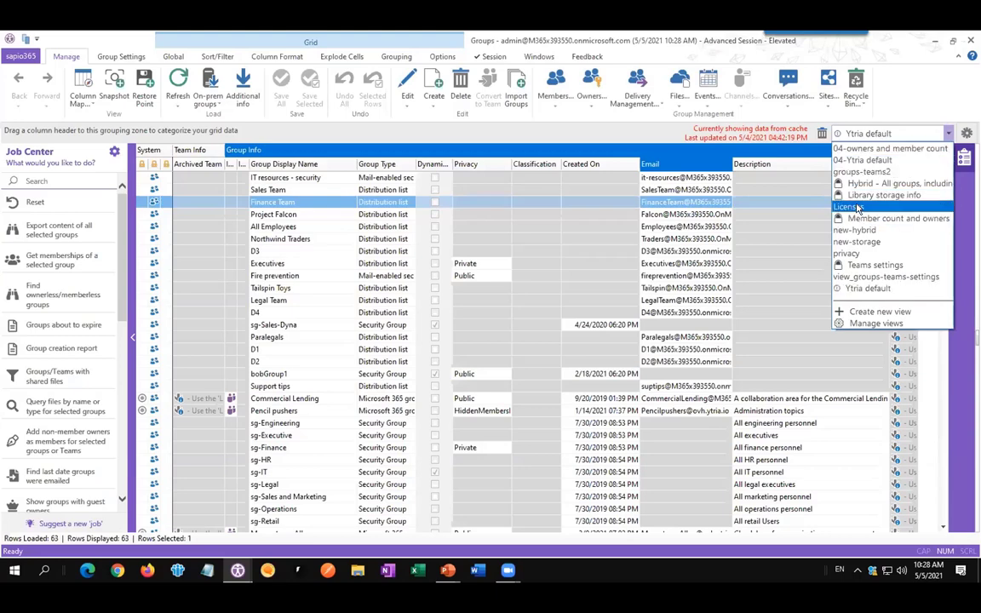
pyautogui.click(851, 207)
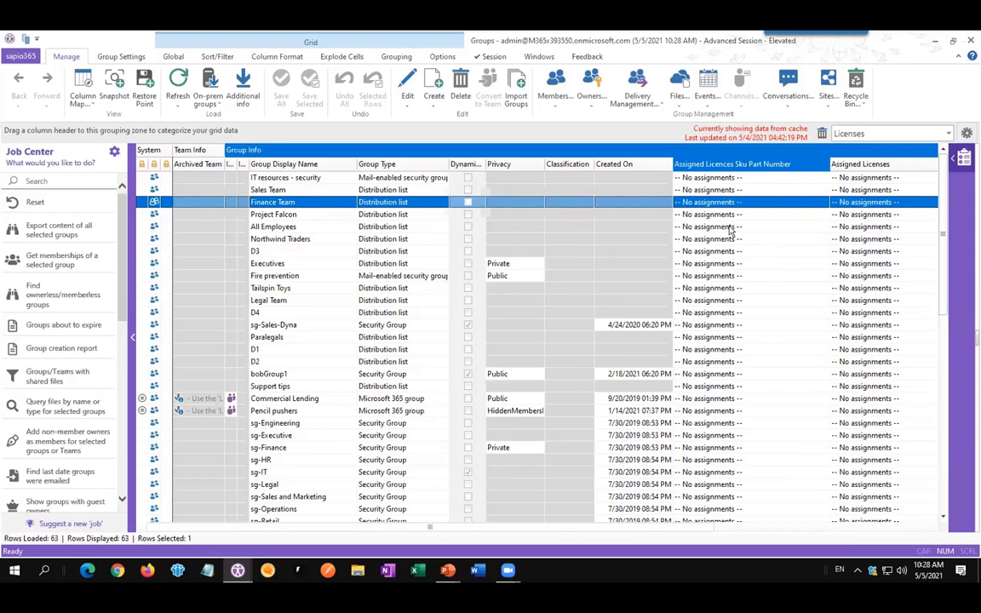
# Filter the groups list by Assigned Licenses values, excluding the "-- No assignments --" entry.
pyautogui.click(730, 228)
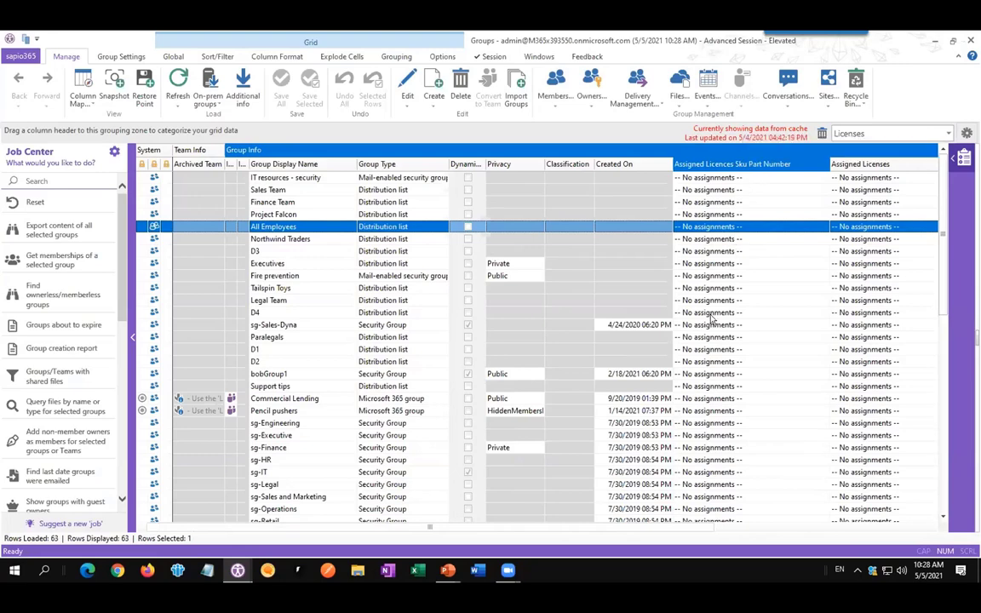
pyautogui.scroll(-1, 718, 321)
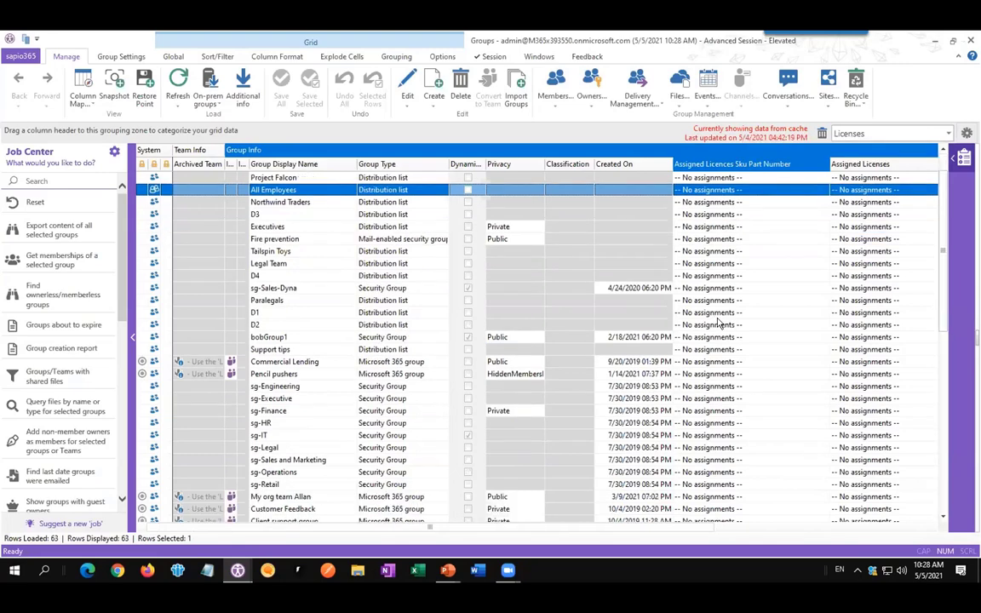
pyautogui.rightClick(859, 166)
pyautogui.click(866, 179)
pyautogui.click(867, 178)
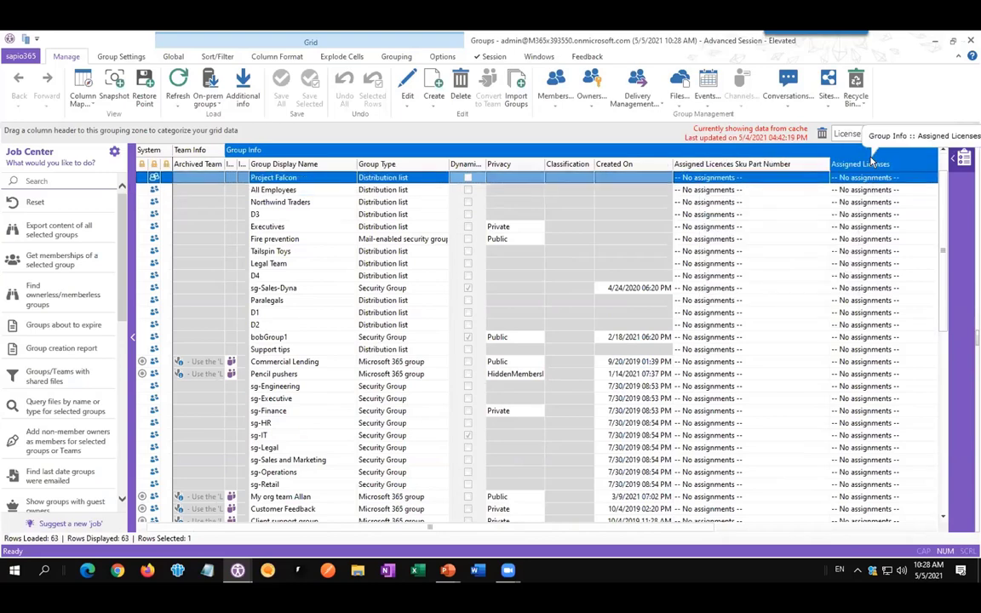
pyautogui.rightClick(861, 163)
pyautogui.click(741, 324)
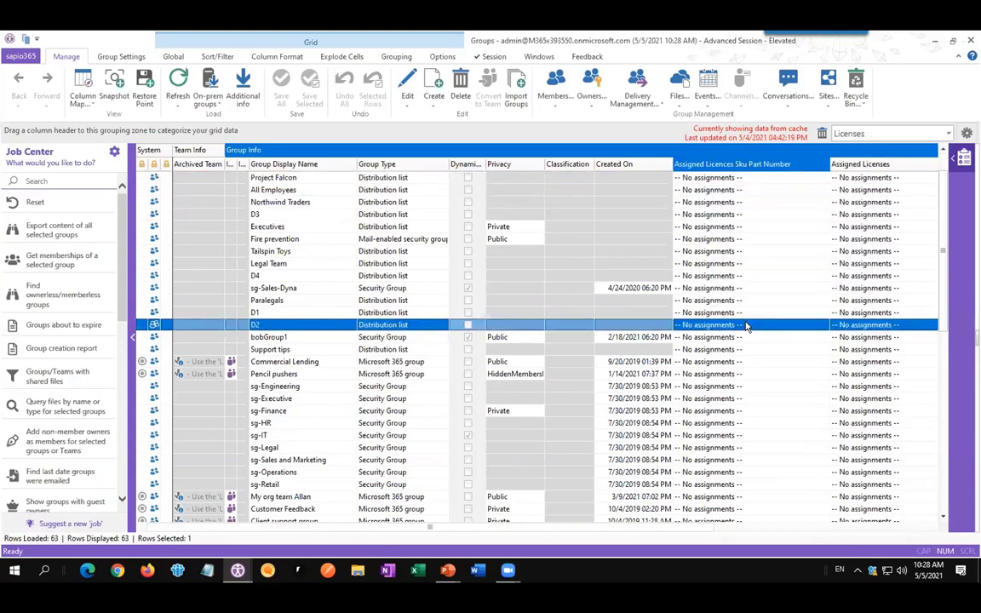
pyautogui.rightClick(895, 165)
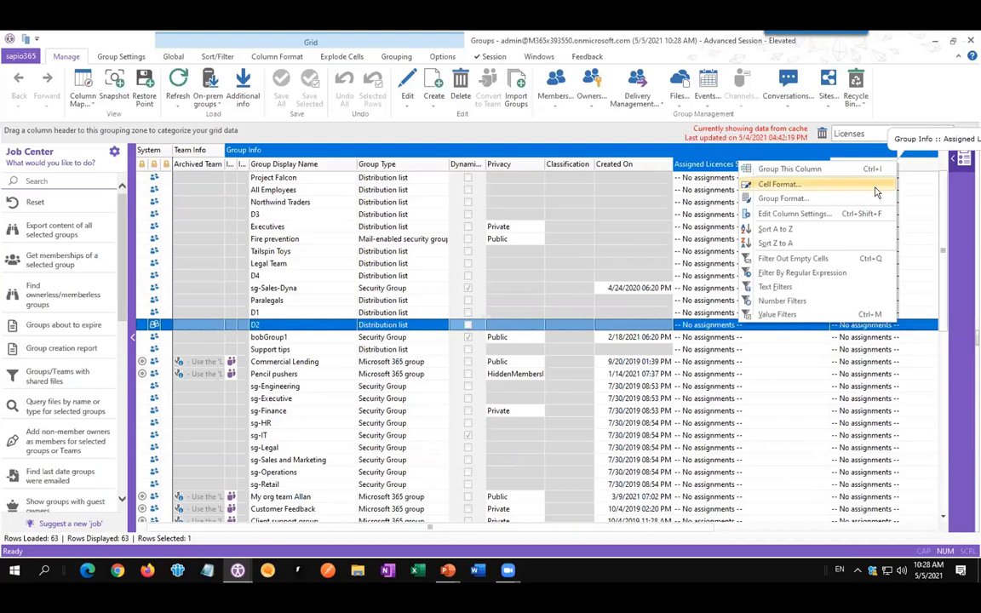
pyautogui.click(814, 312)
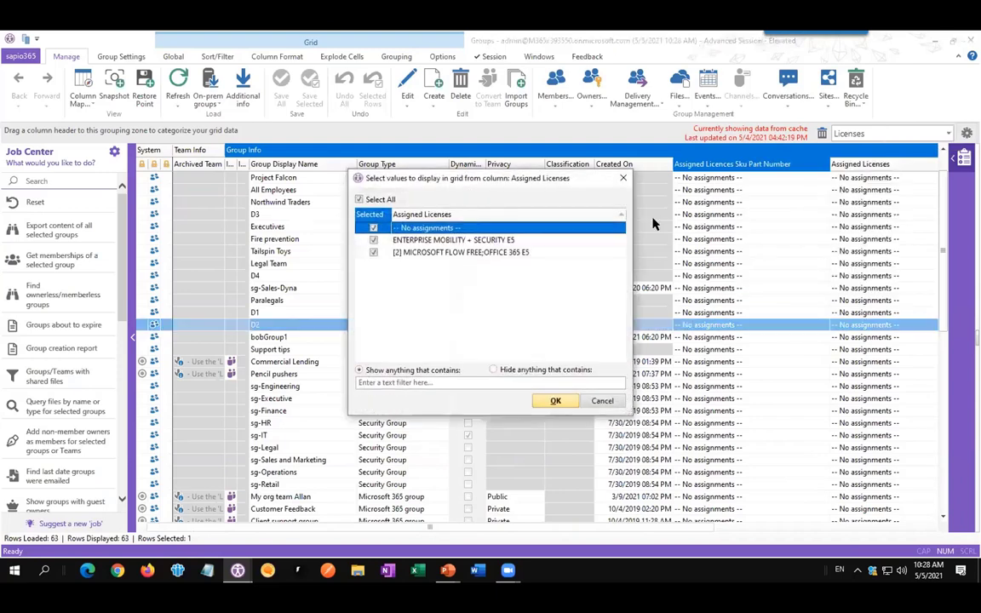
pyautogui.click(373, 228)
pyautogui.click(560, 401)
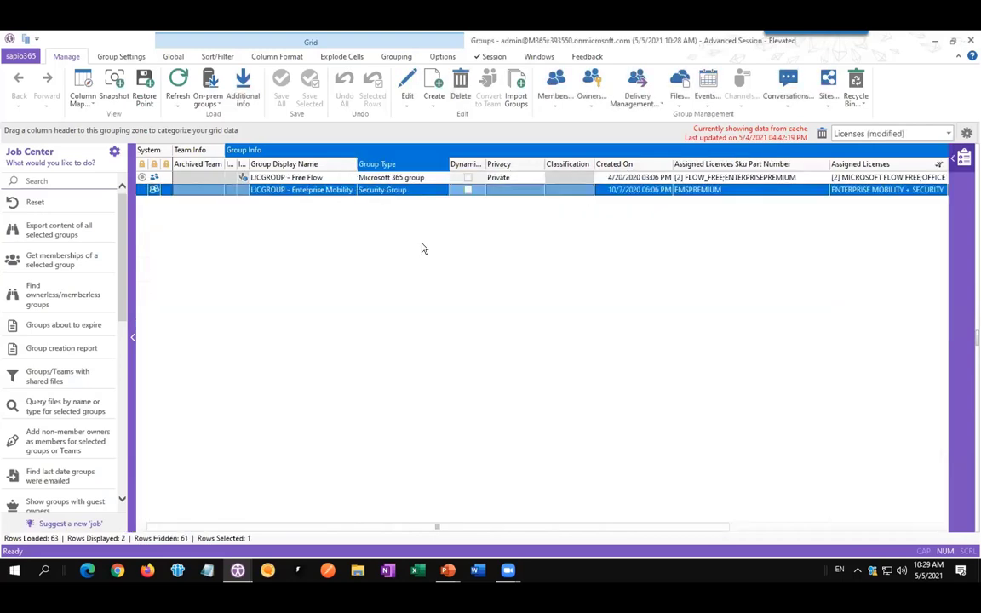
# Widen the Group Display Name column, load the members of both LICGROUP groups, and widen the Is a Team column there.
pyautogui.moveTo(356, 164); pyautogui.dragTo(382, 163)
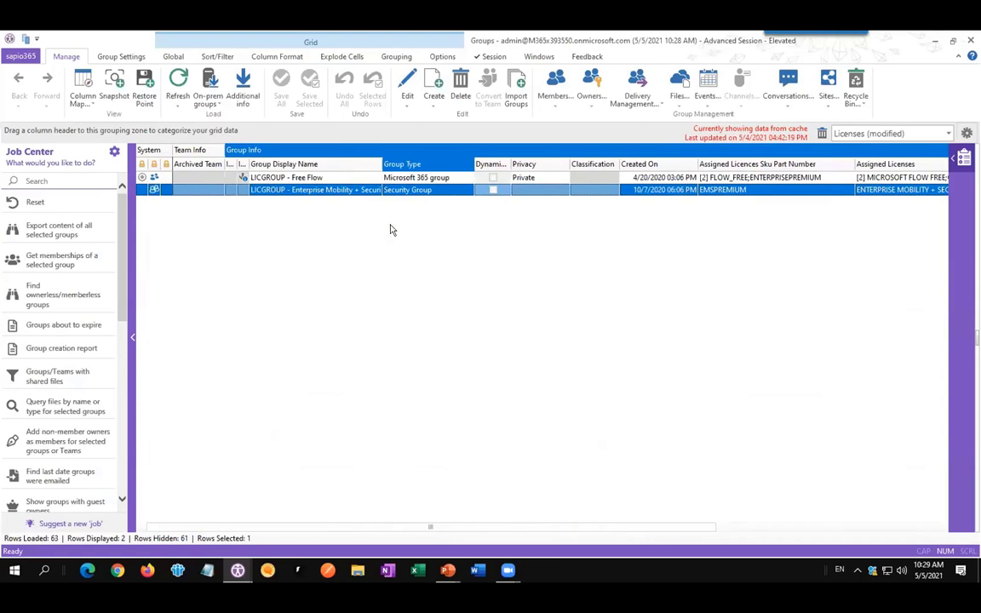
pyautogui.keyDown('ctrl'); pyautogui.click(352, 178); pyautogui.keyUp('ctrl')
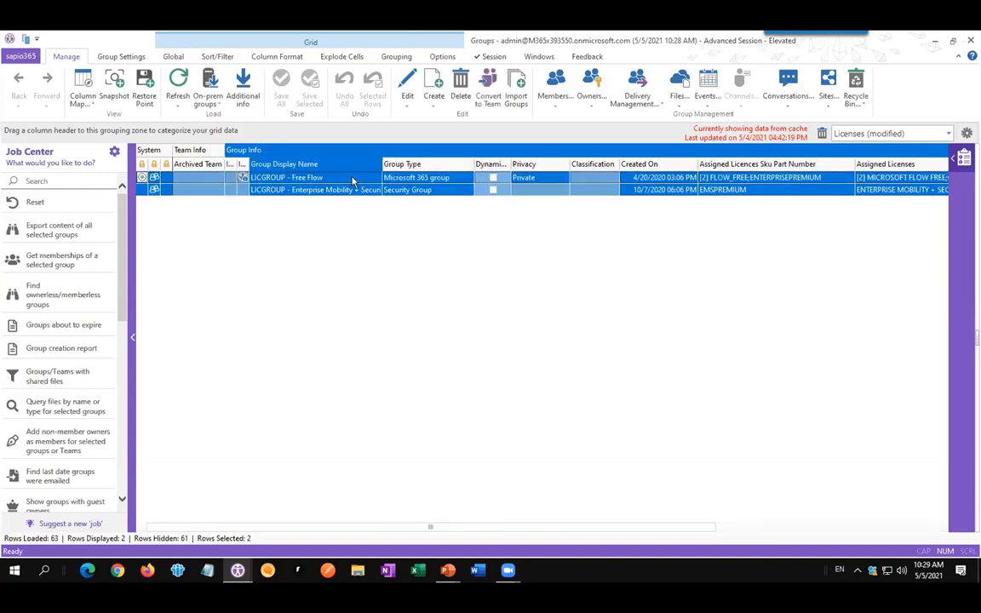
pyautogui.click(549, 83)
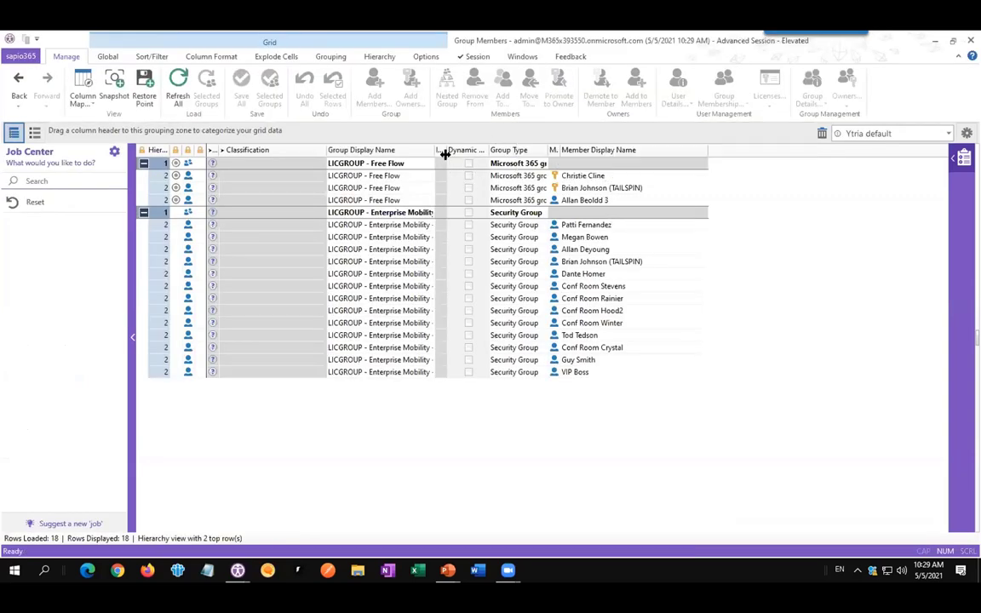
pyautogui.moveTo(443, 149); pyautogui.dragTo(474, 147)
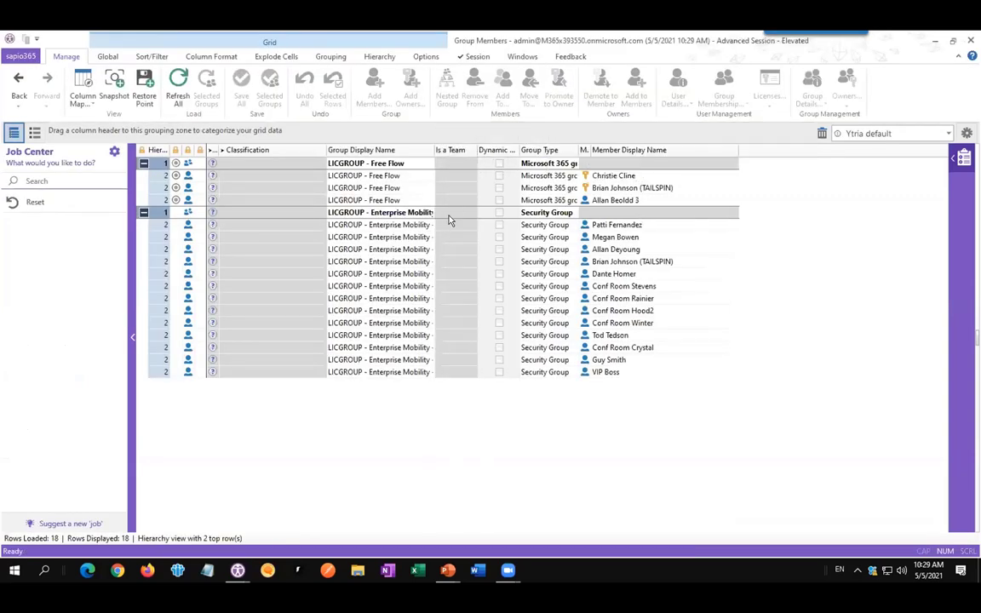
# Mark the five Conf Room accounts for removal from the LICGROUP - Enterprise Mobility + Security E5 group.
pyautogui.click(379, 238)
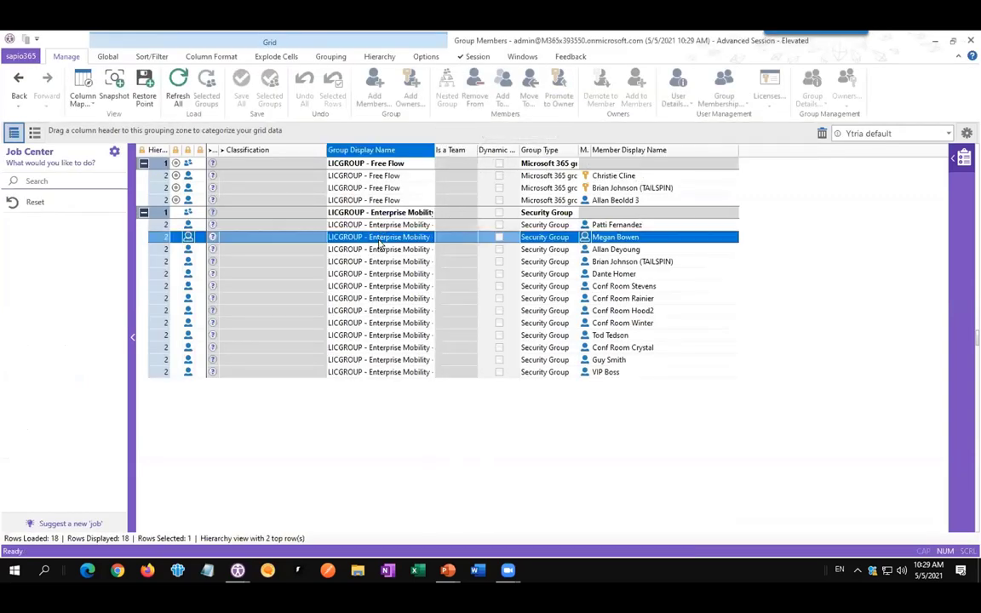
pyautogui.keyDown('ctrl'); pyautogui.click(382, 311); pyautogui.keyUp('ctrl')
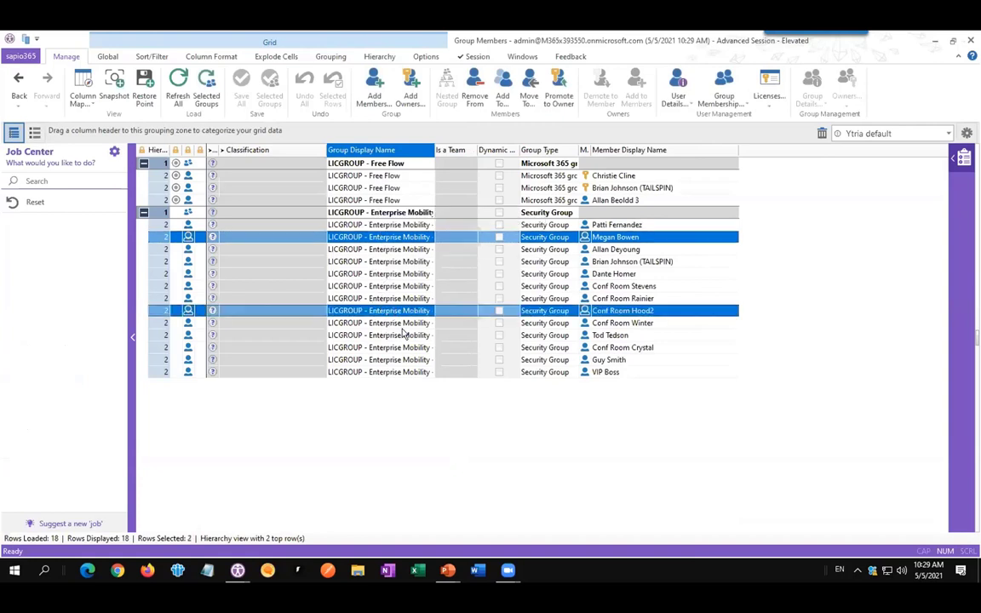
pyautogui.click(411, 286)
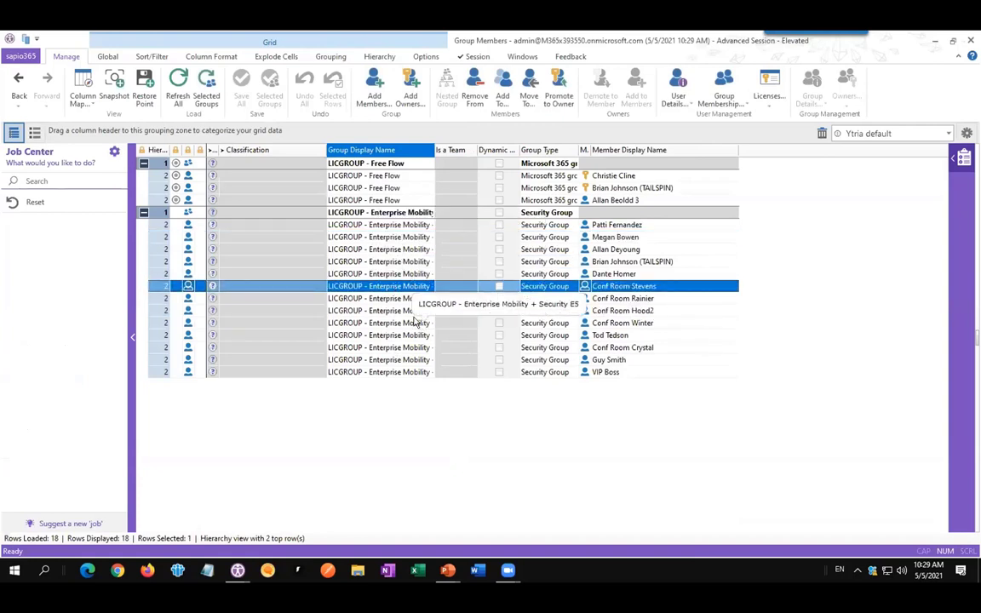
pyautogui.keyDown('shift'); pyautogui.click(415, 324); pyautogui.keyUp('shift')
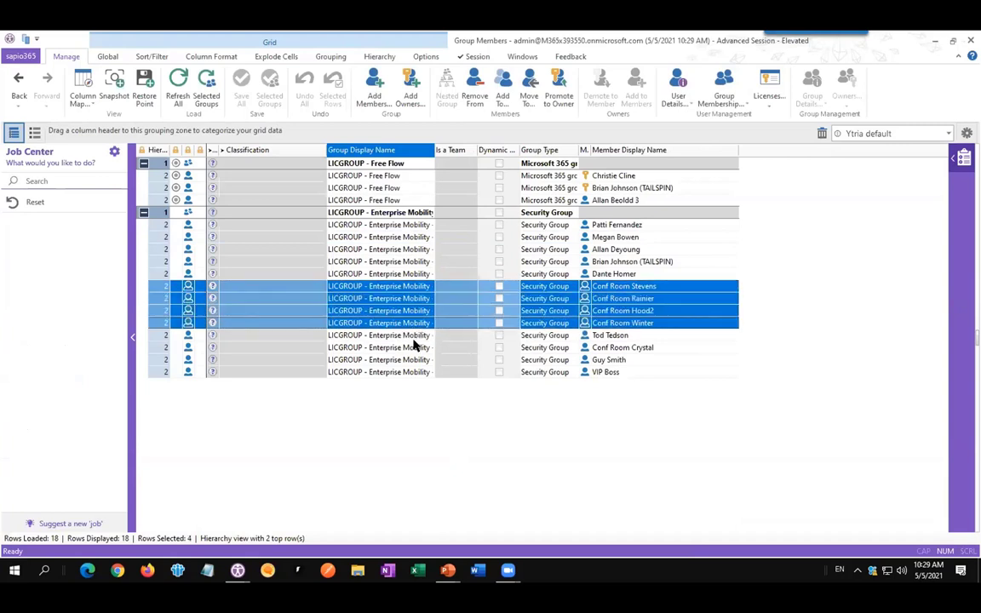
pyautogui.keyDown('ctrl'); pyautogui.click(388, 347); pyautogui.keyUp('ctrl')
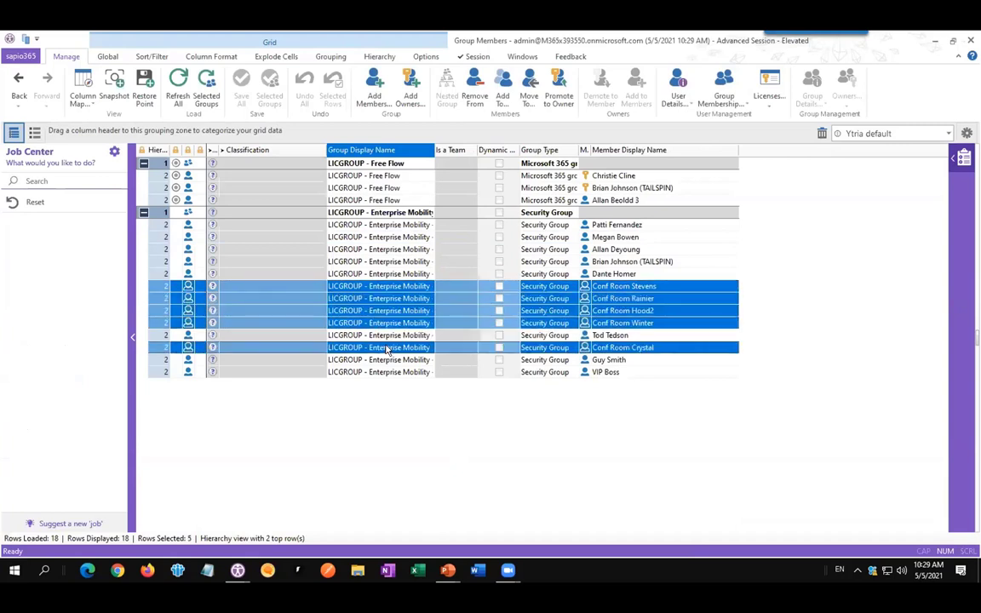
pyautogui.click(473, 87)
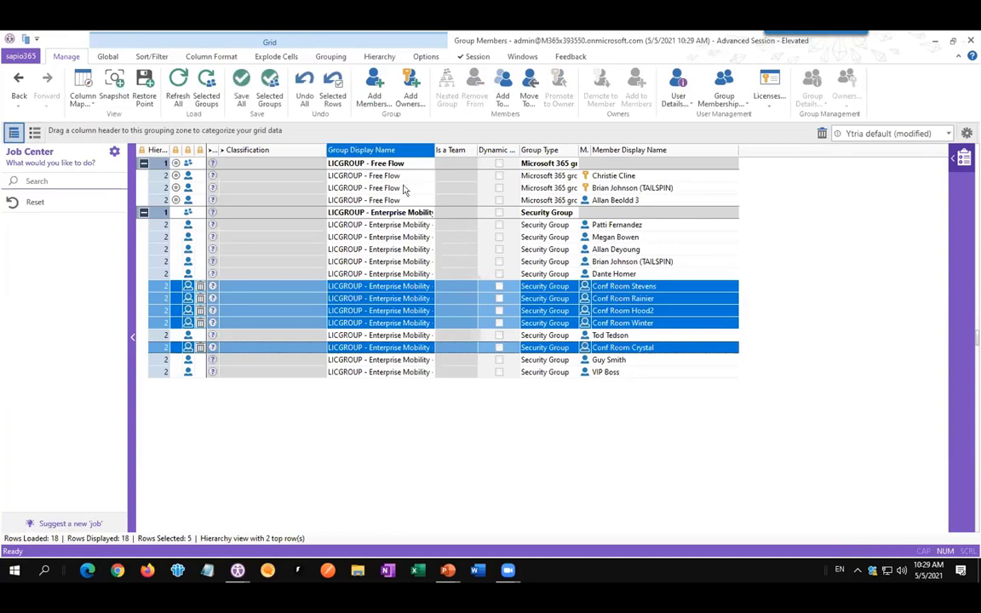
# Add one user from the full directory as a member of both LICGROUP groups, and widen the Status column to show pending changes.
pyautogui.click(379, 249)
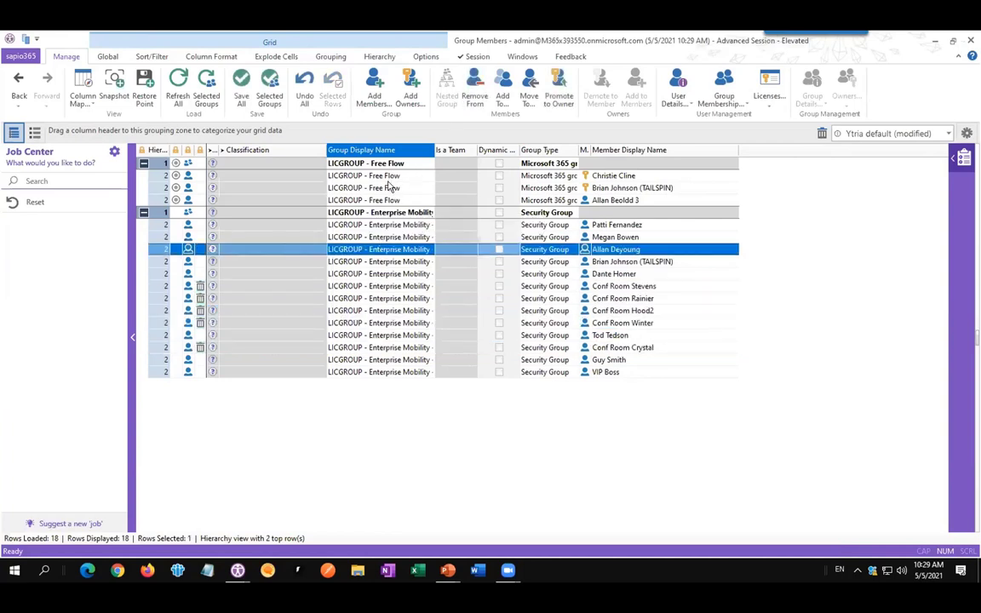
pyautogui.keyDown('ctrl'); pyautogui.click(389, 188); pyautogui.keyUp('ctrl')
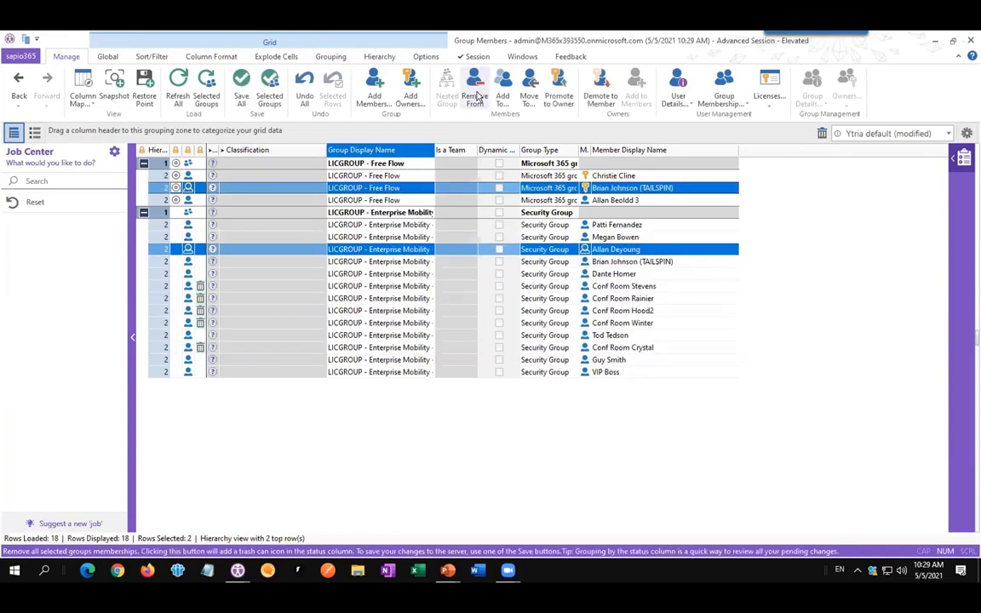
pyautogui.click(373, 91)
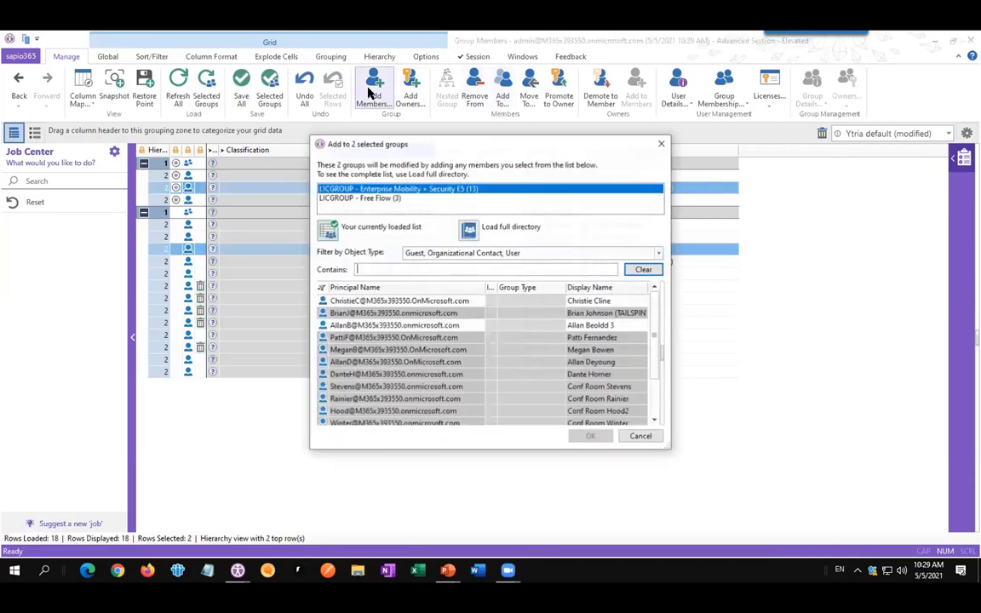
pyautogui.click(469, 230)
pyautogui.scroll(-5, 460, 372)
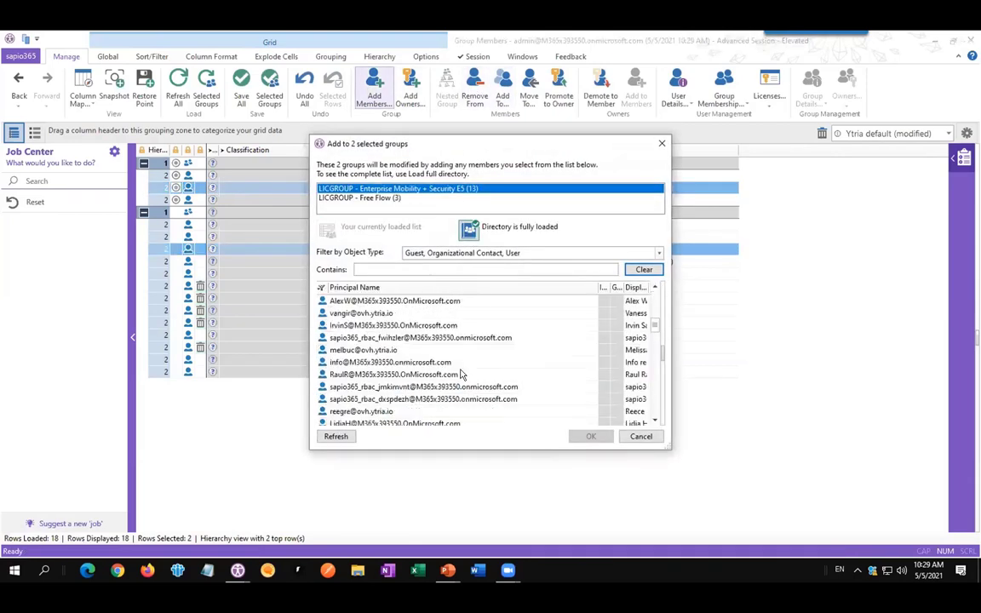
pyautogui.click(459, 387)
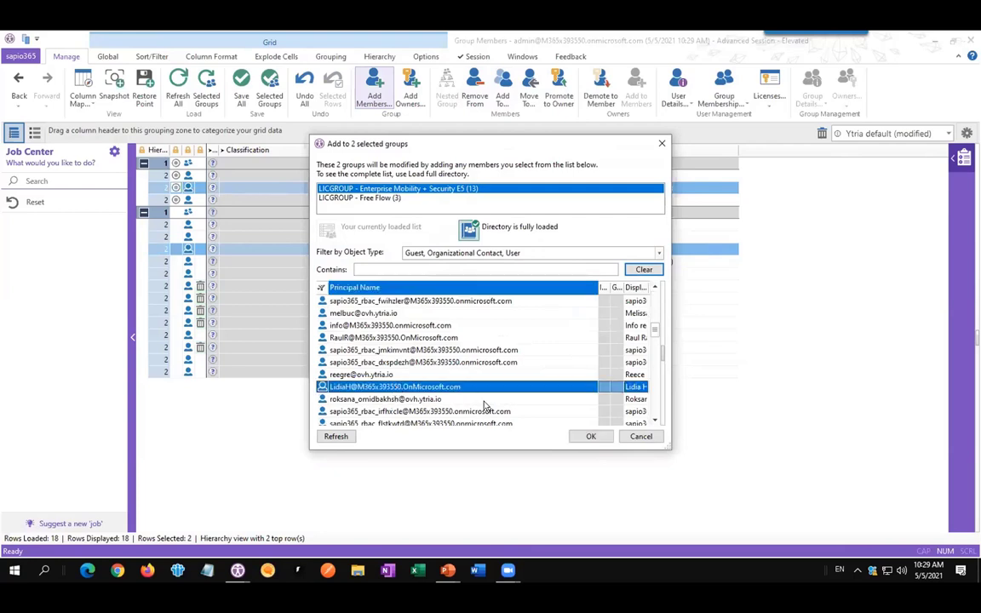
pyautogui.click(592, 437)
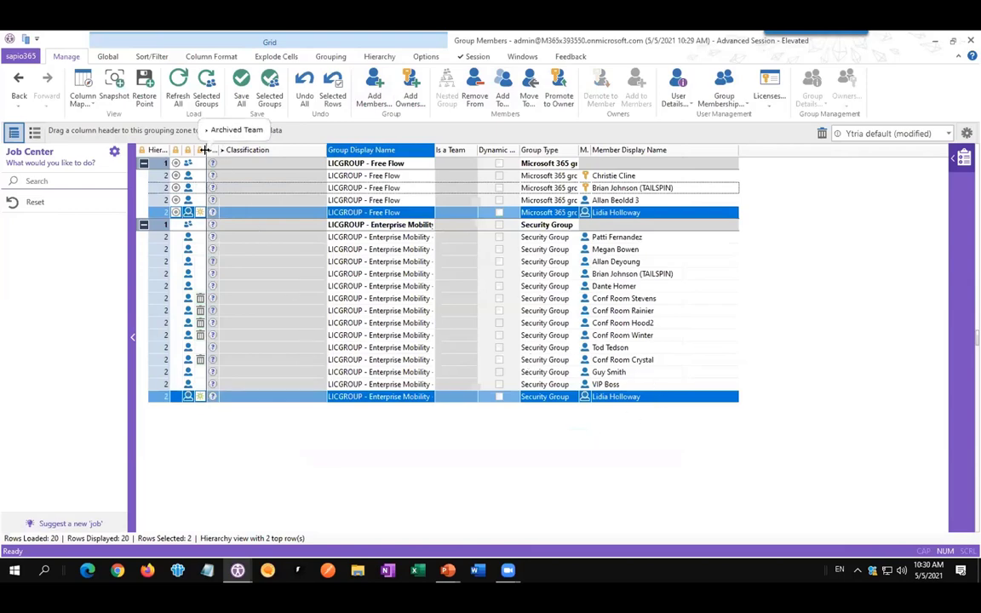
pyautogui.moveTo(204, 150); pyautogui.dragTo(324, 151)
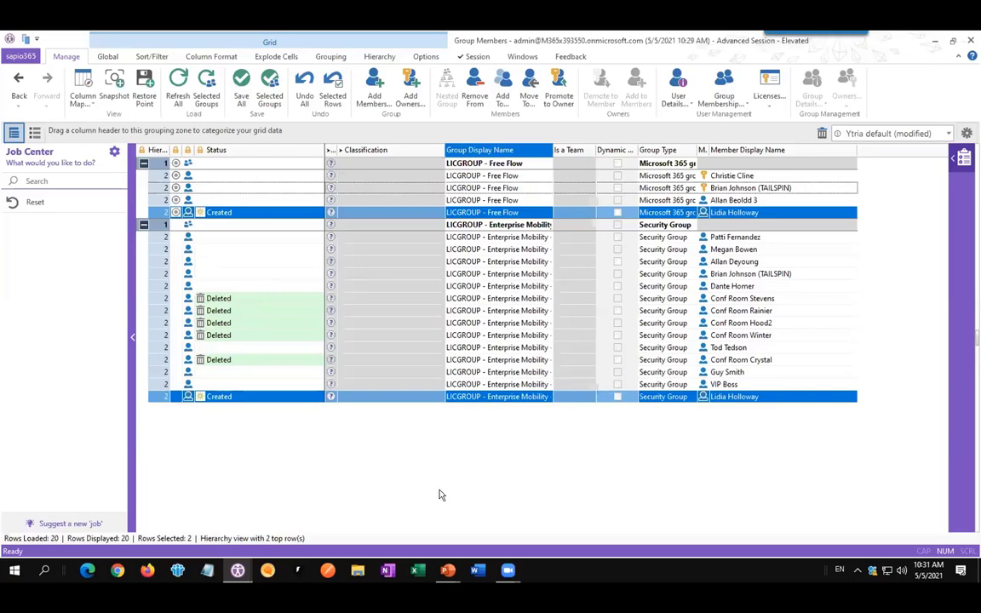
# From the sapio365 main window, start a tenant usage report covering Microsoft 365 active users, Email activity and OneDrive usage.
pyautogui.hotkey('alt', 'Tab')
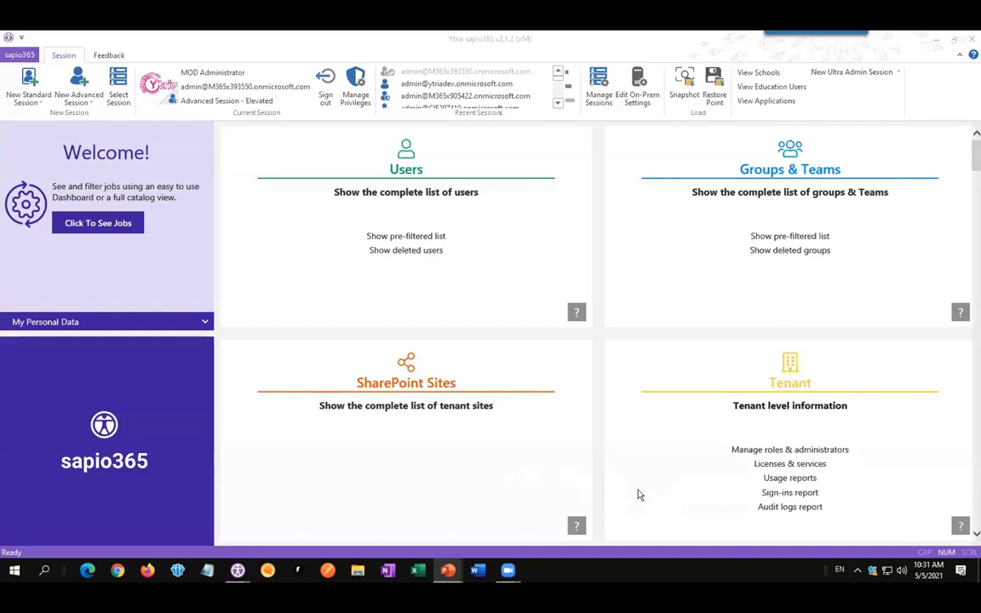
pyautogui.click(797, 481)
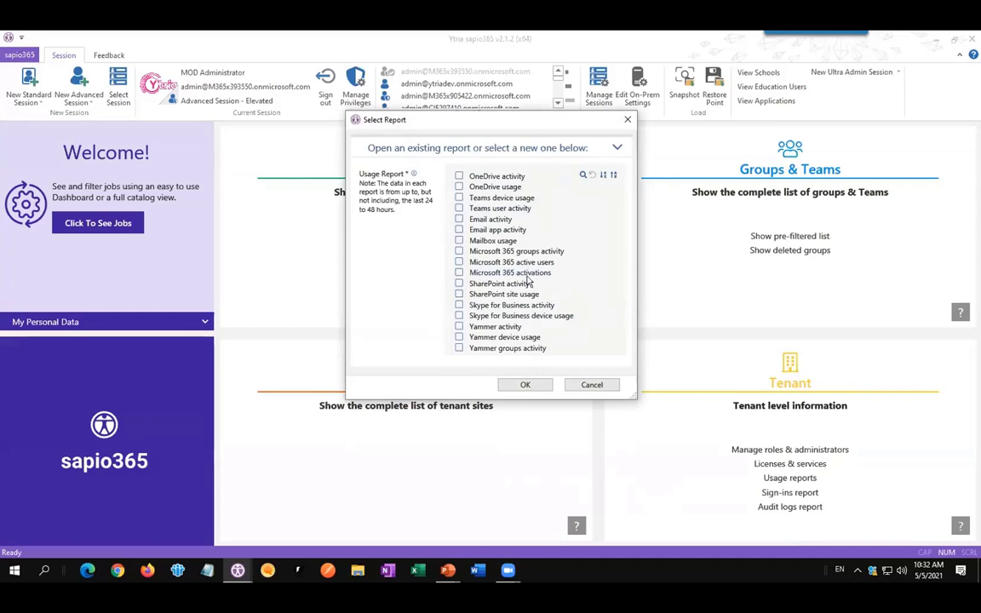
pyautogui.click(459, 263)
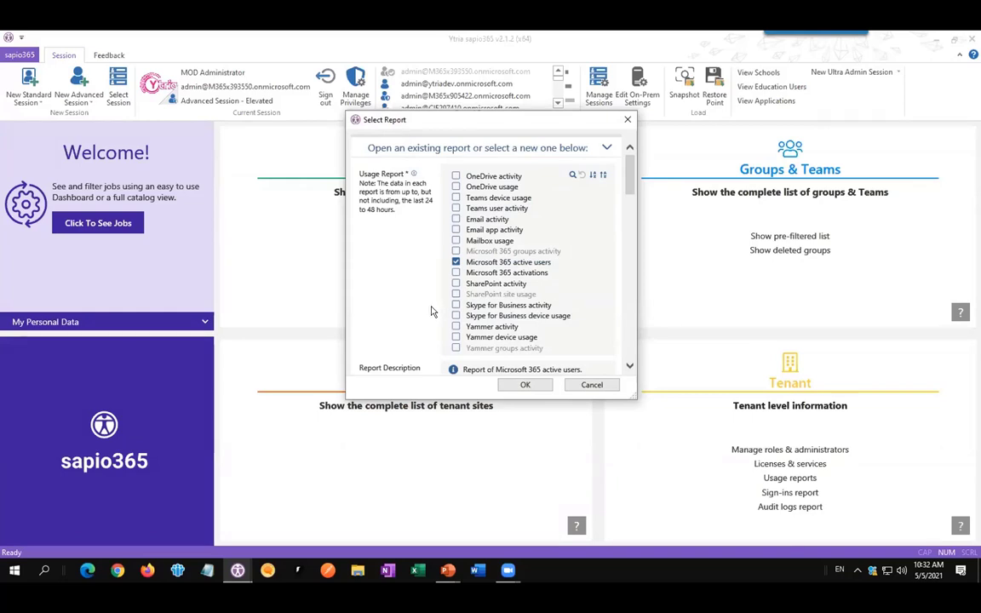
pyautogui.click(457, 218)
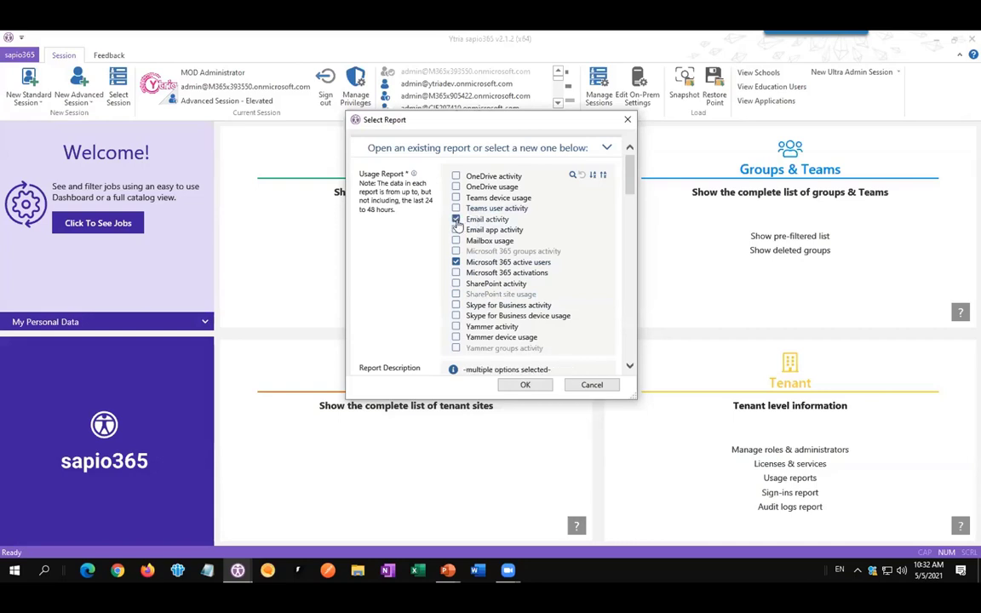
pyautogui.click(456, 187)
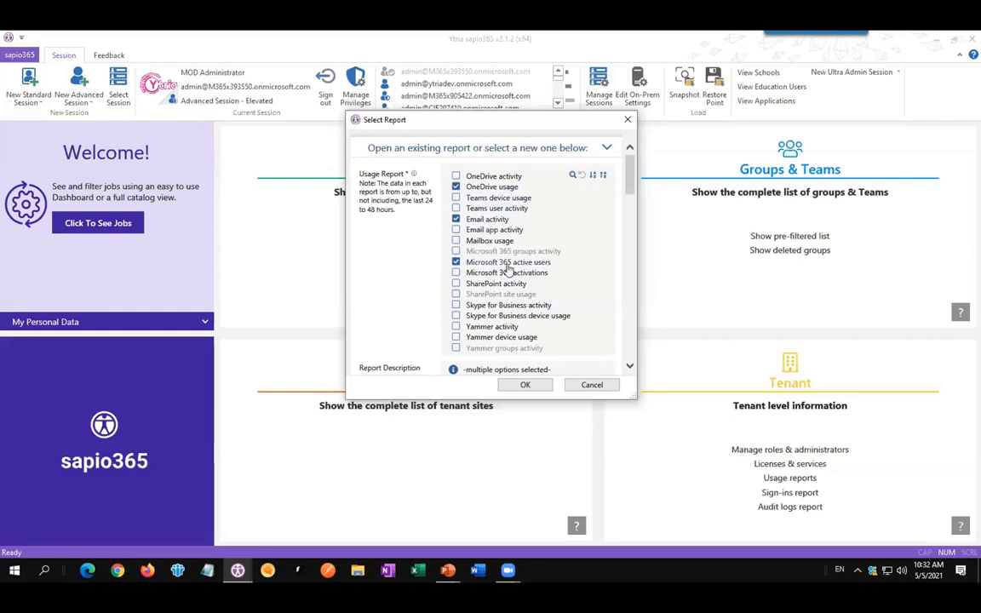
# Set the usage report's target period to the last 180 days.
pyautogui.scroll(-1, 351, 316)
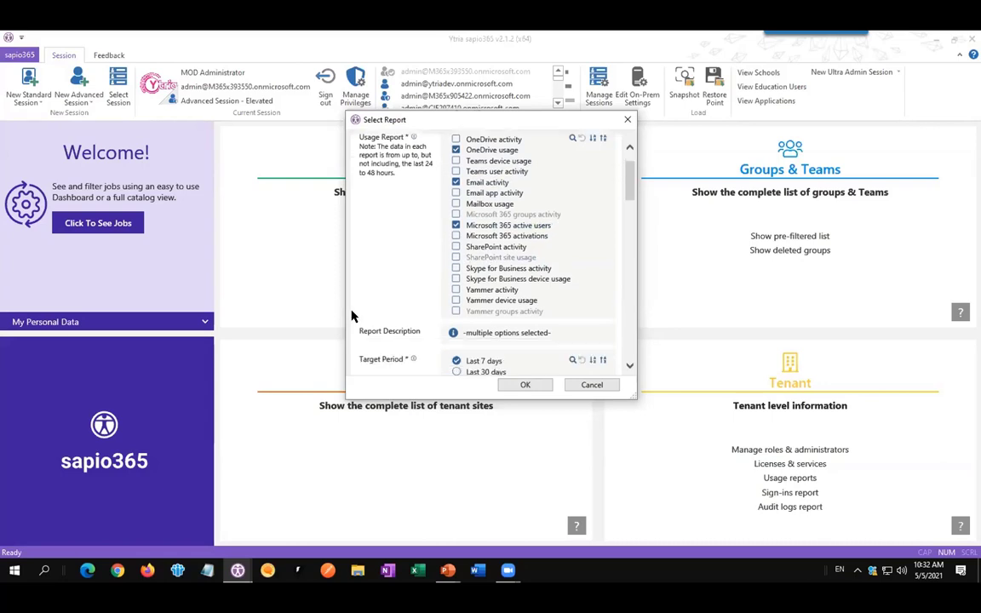
pyautogui.scroll(-3, 380, 300)
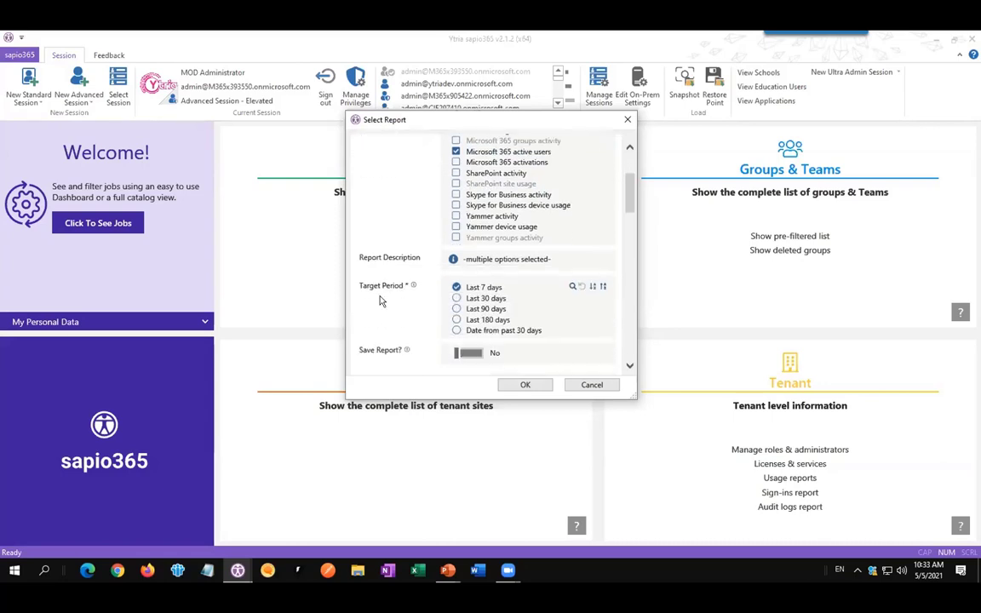
pyautogui.click(451, 284)
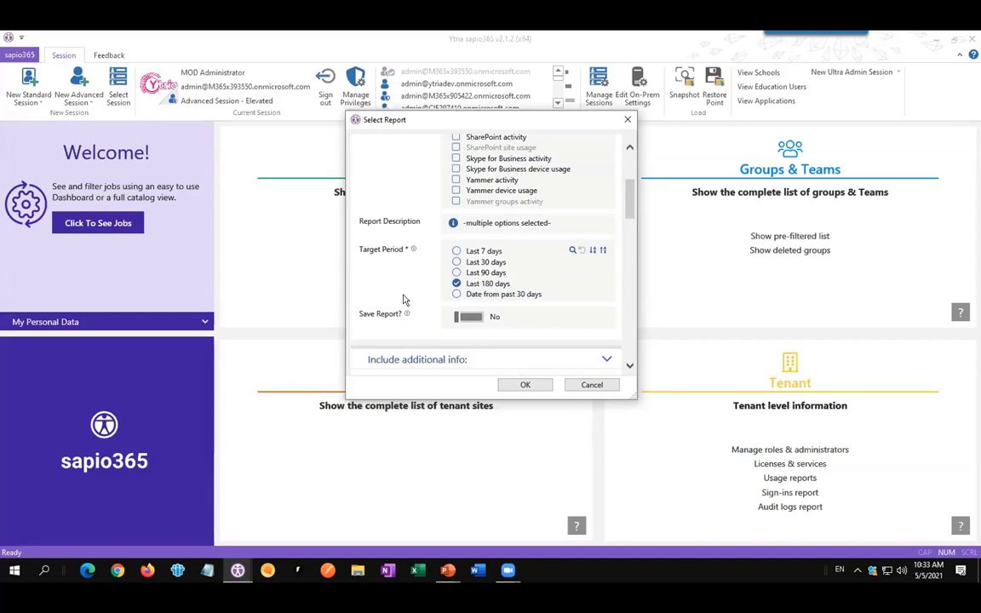
# Include Department as additional user information in the usage report.
pyautogui.scroll(-5, 404, 300)
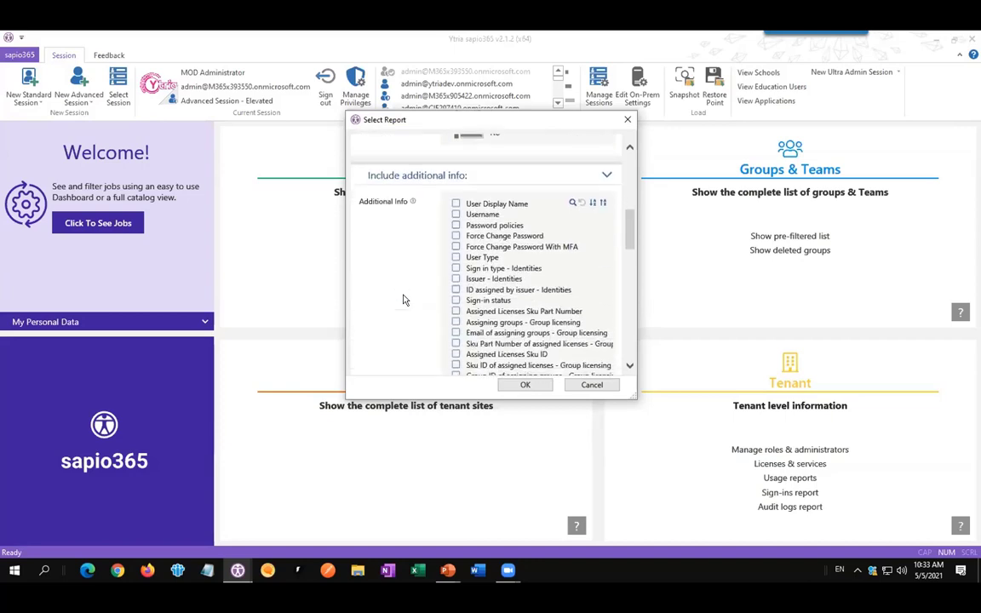
pyautogui.scroll(-5, 404, 300)
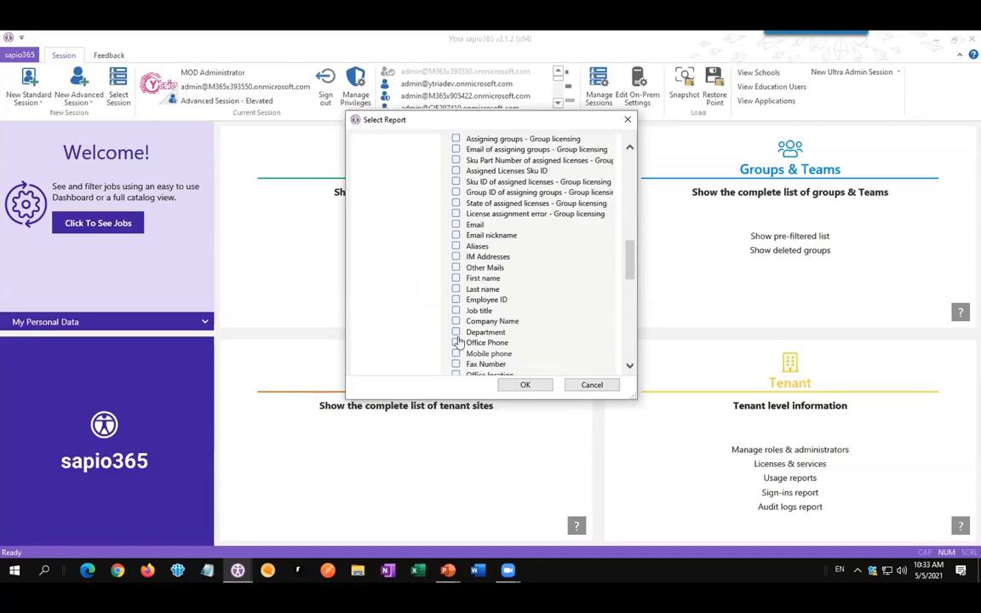
pyautogui.click(456, 332)
pyautogui.scroll(1, 401, 294)
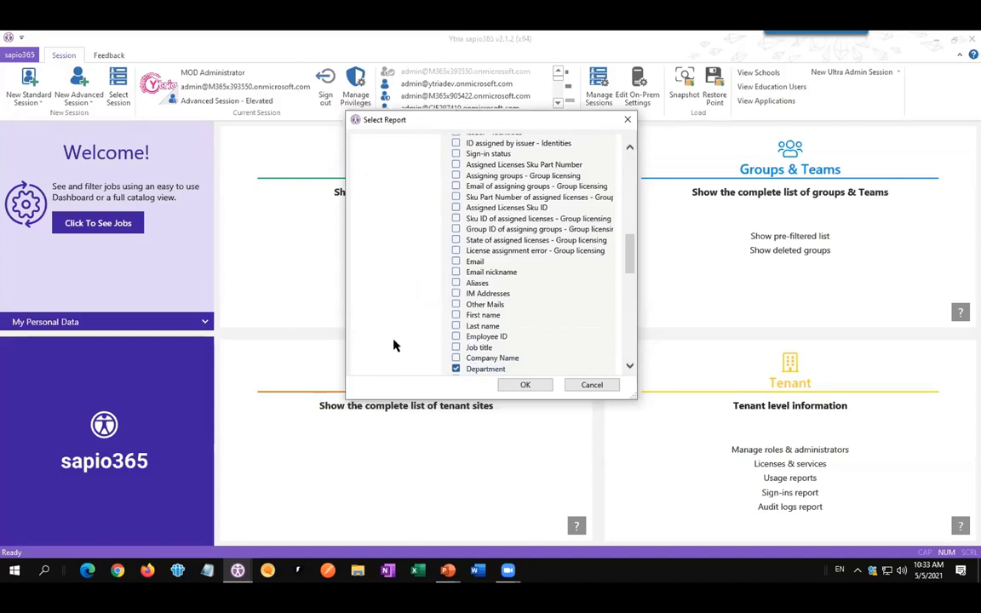
# Generate the usage report with the chosen settings and maximize its results window.
pyautogui.scroll(-1, 405, 311)
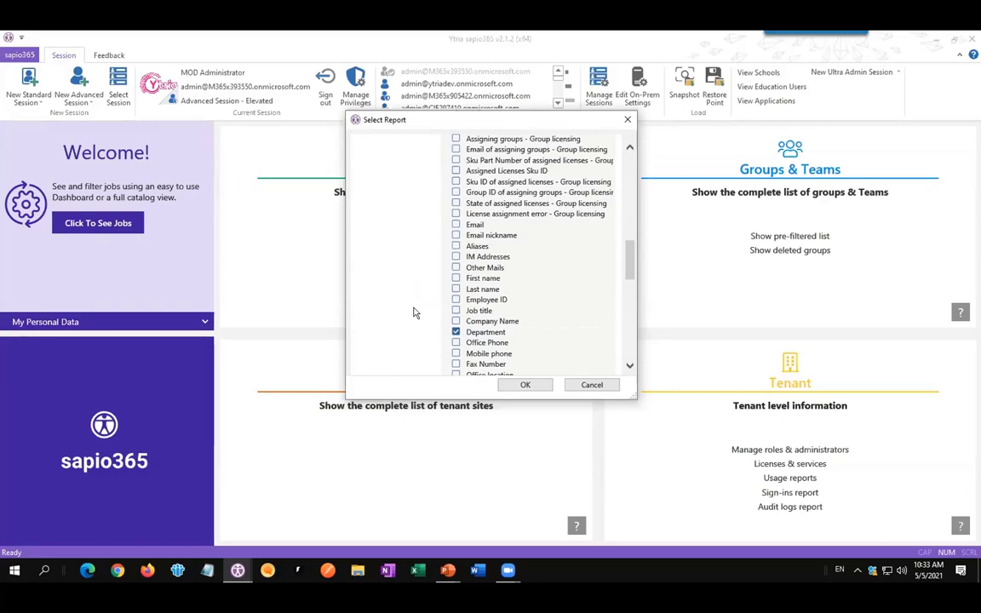
pyautogui.click(517, 384)
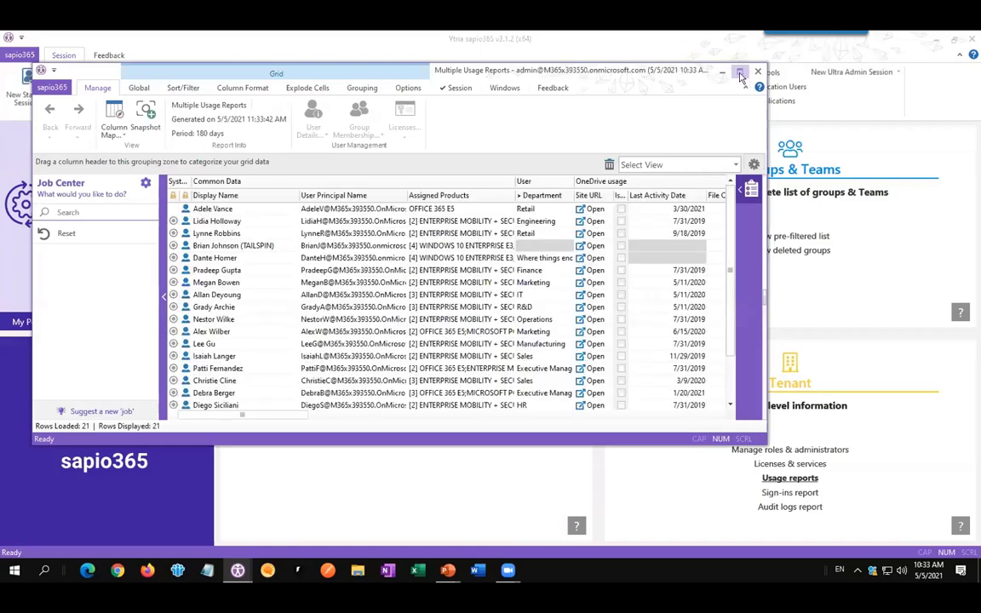
pyautogui.click(739, 73)
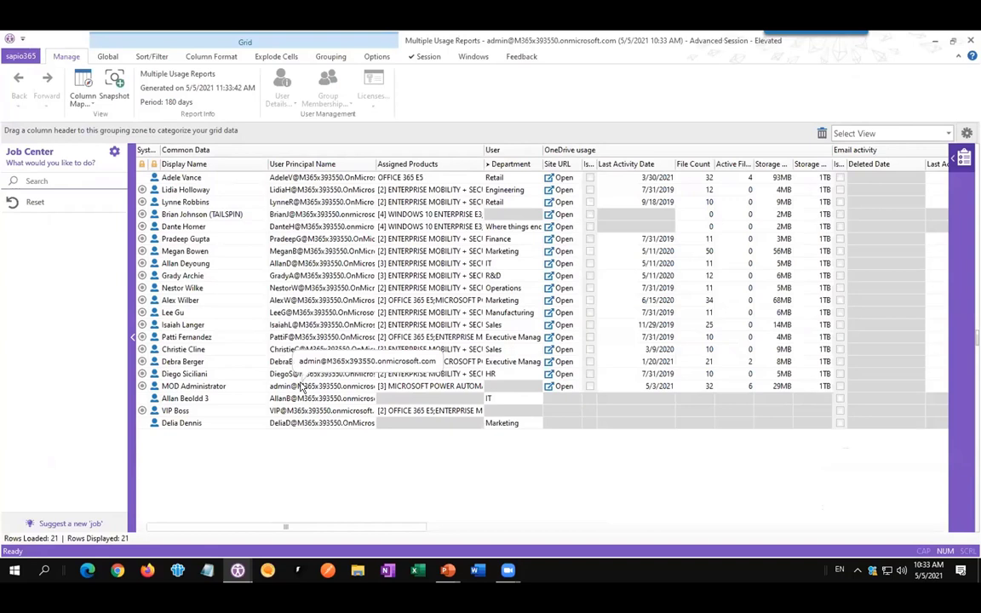
# Examine each user's OneDrive usage, Email activity and Microsoft 365 active users data across the report.
pyautogui.click(298, 299)
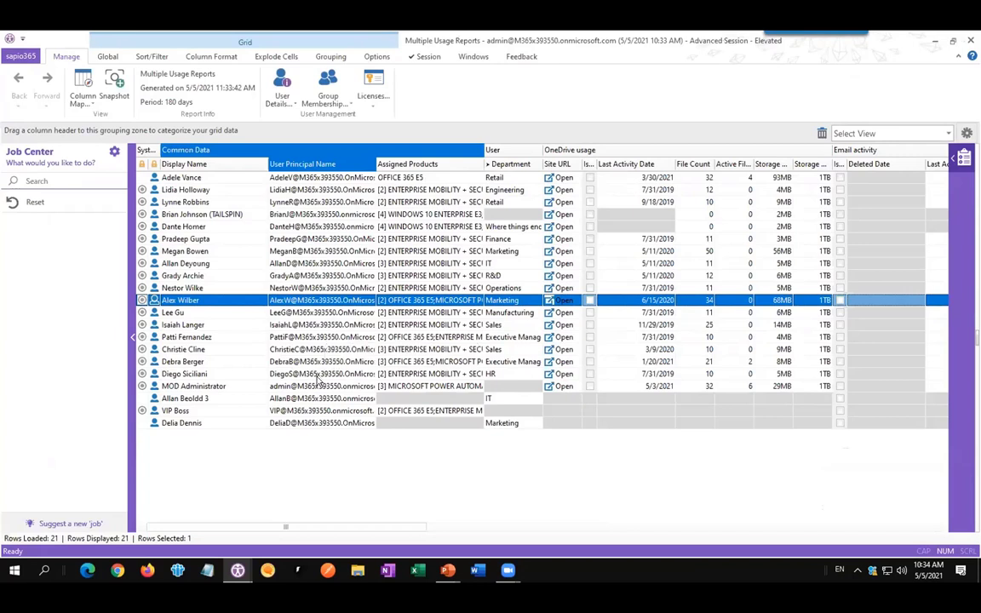
pyautogui.click(320, 374)
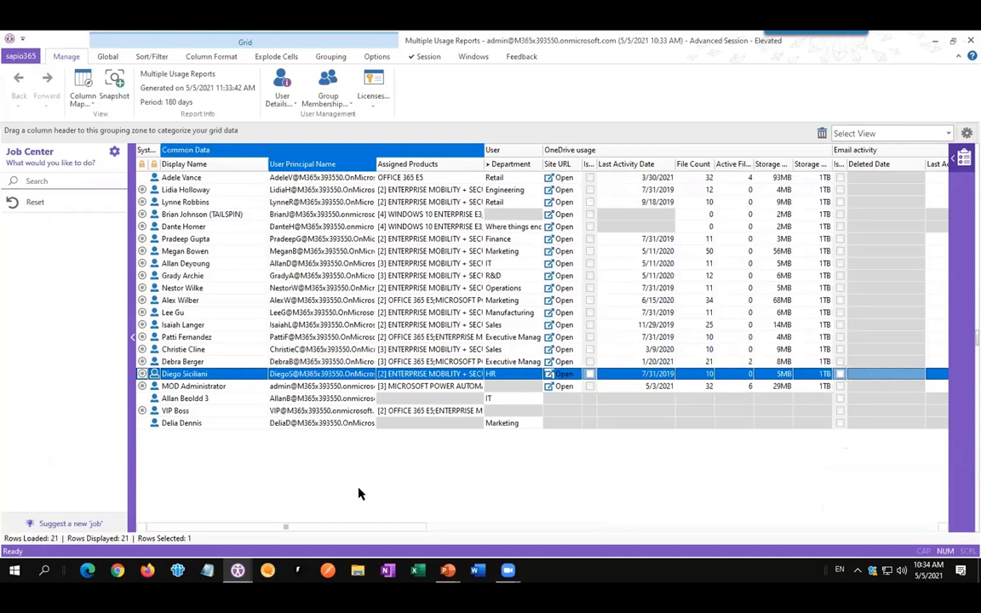
pyautogui.hscroll(2, 358, 494)
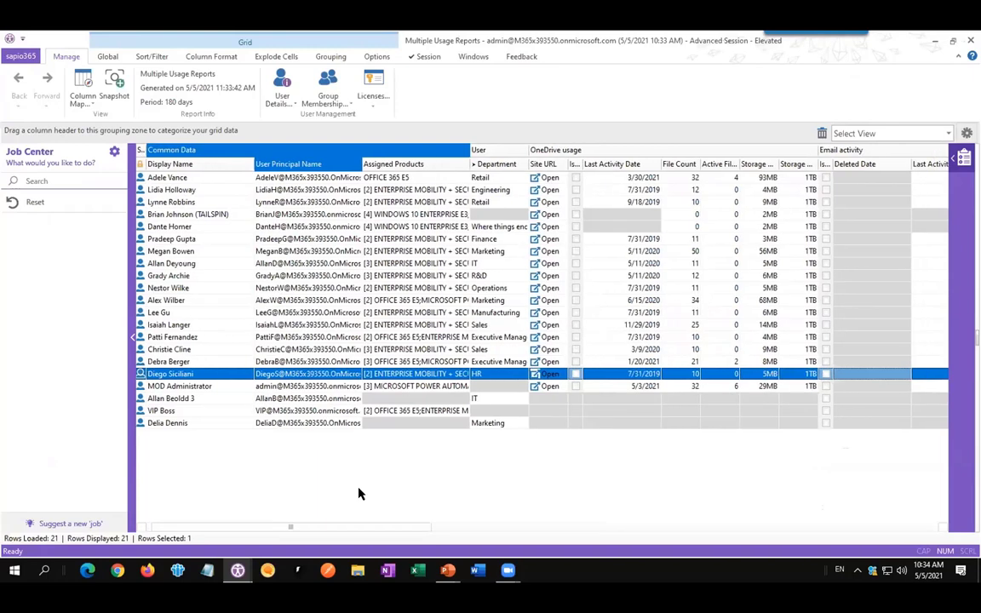
pyautogui.hscroll(5, 358, 493)
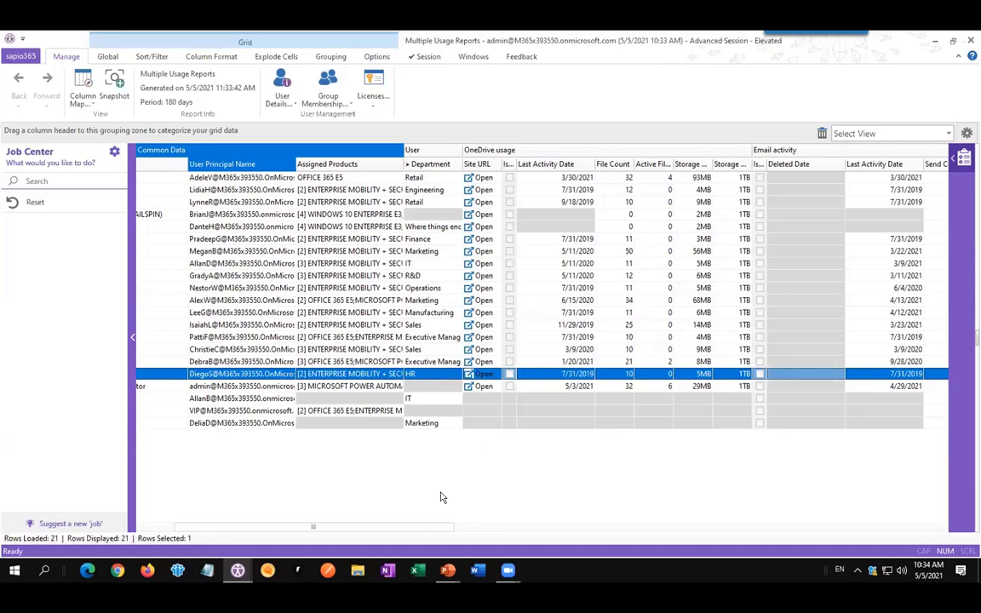
pyautogui.hscroll(5, 441, 497)
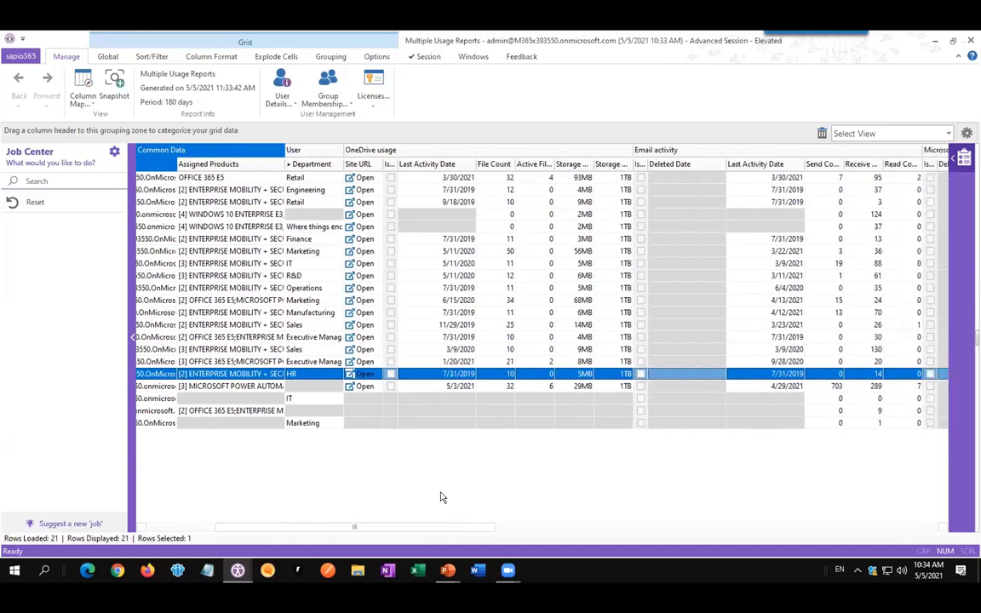
pyautogui.hscroll(4, 441, 497)
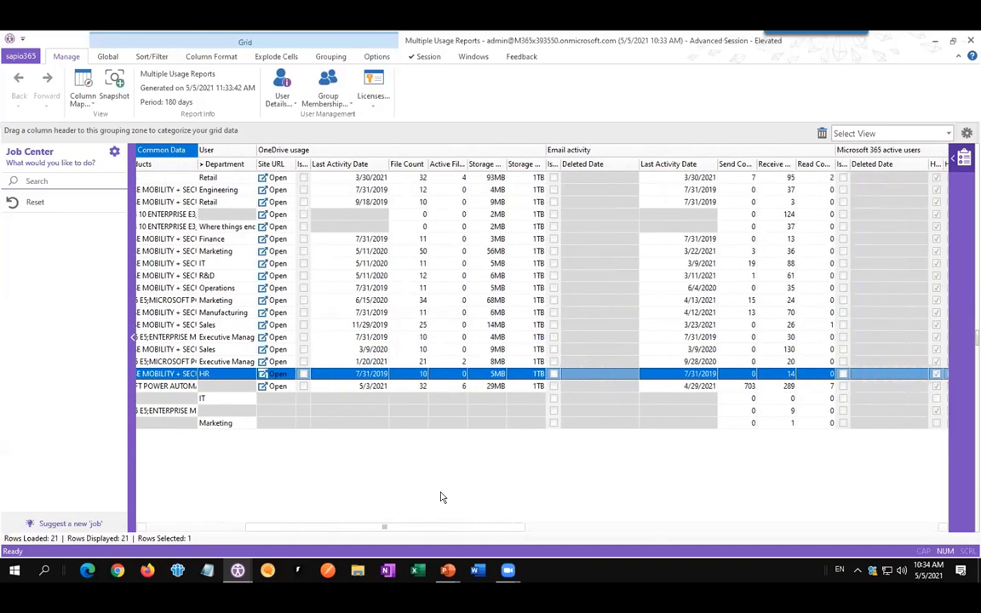
pyautogui.hscroll(6, 441, 497)
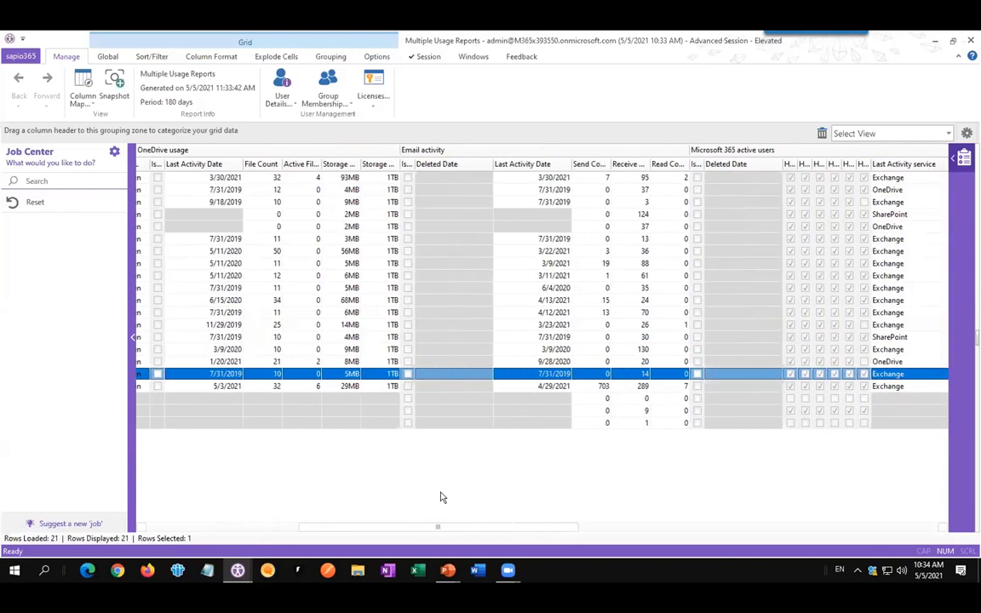
pyautogui.hscroll(6, 441, 497)
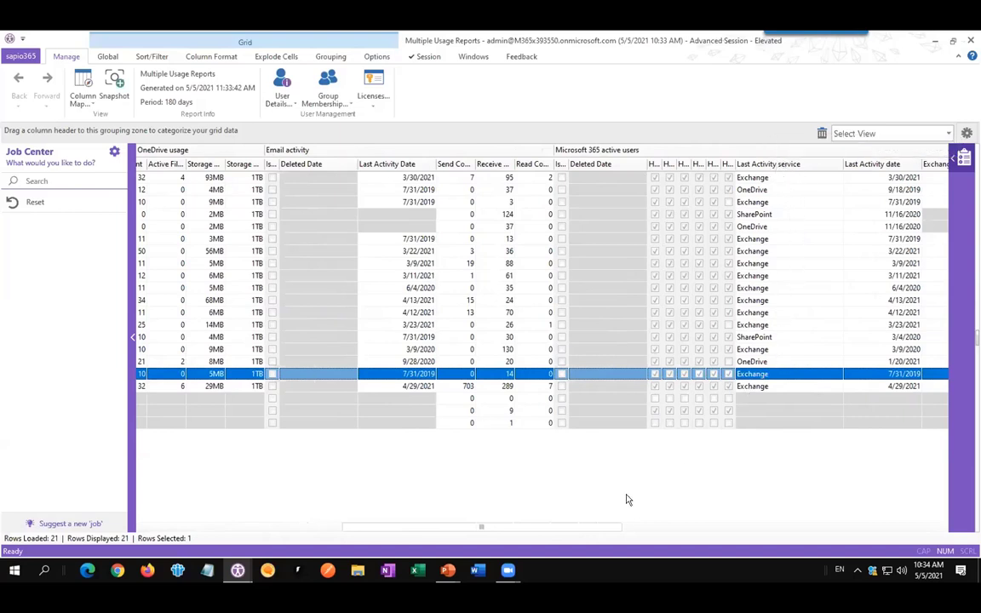
pyautogui.hscroll(5, 626, 499)
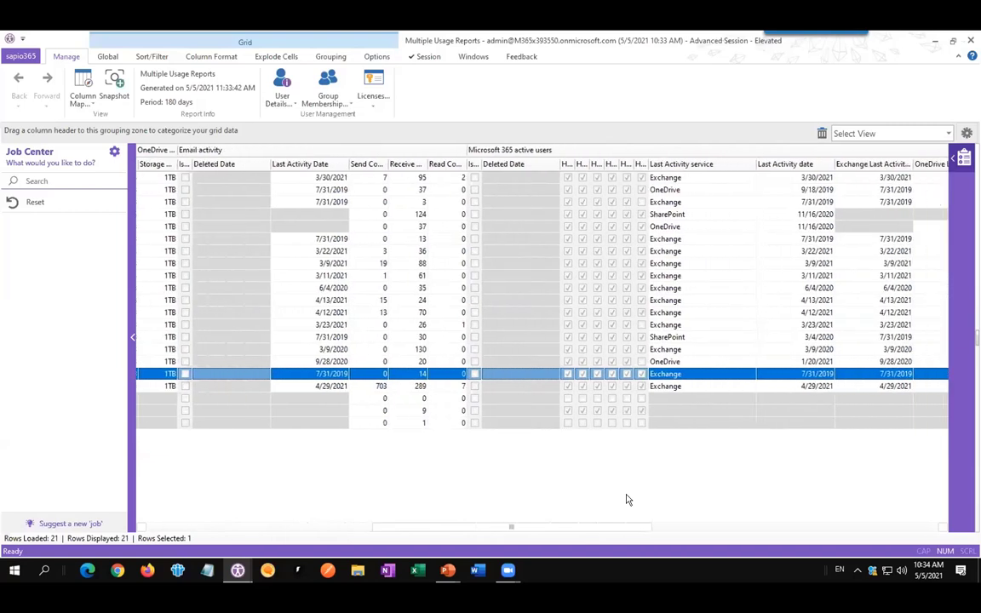
pyautogui.hscroll(1, 625, 500)
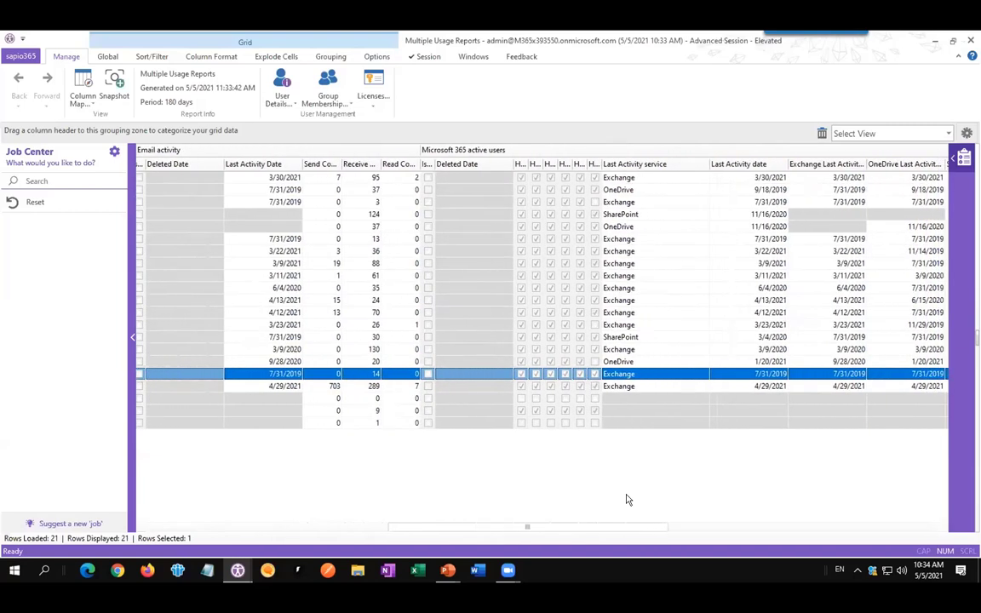
# Group the report by the Microsoft 365 active users Last Activity date and collapse all groups.
pyautogui.click(756, 179)
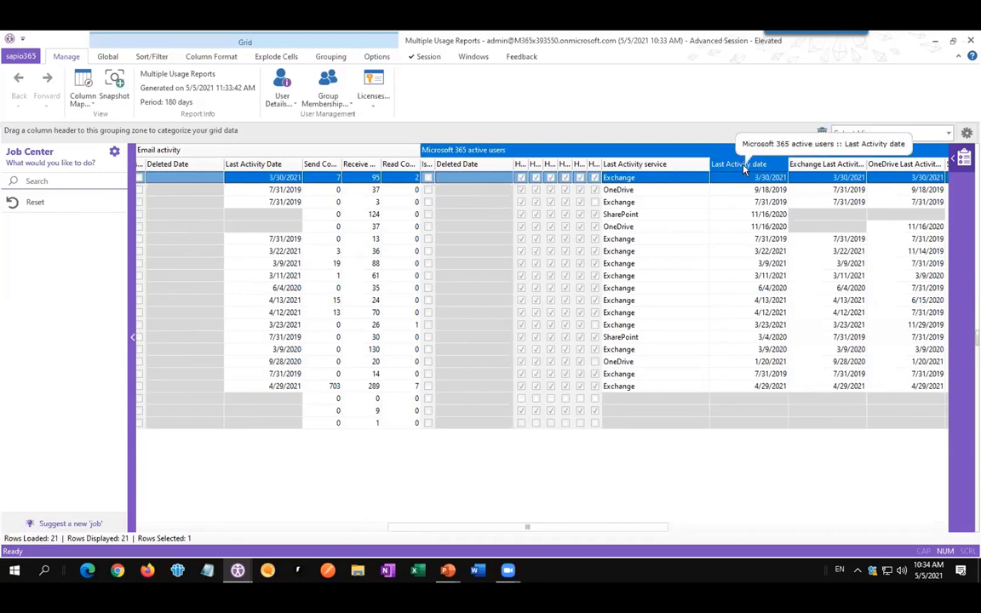
pyautogui.moveTo(742, 168); pyautogui.dragTo(383, 131)
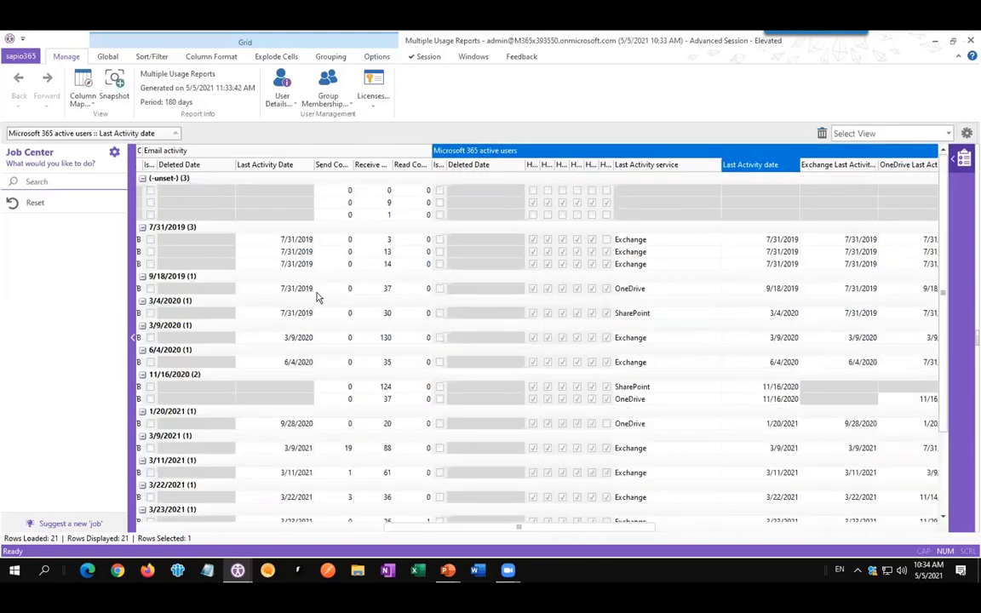
pyautogui.click(317, 330)
pyautogui.hotkey('shift', '-')
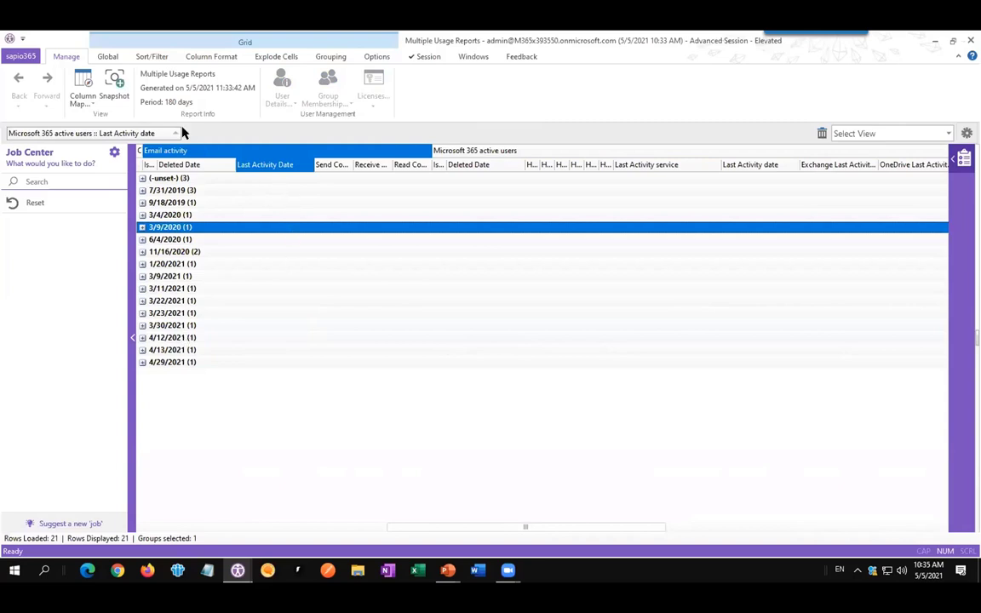
# Set the group format of the Last Activity date to 'X' days ago, using the long format.
pyautogui.rightClick(143, 135)
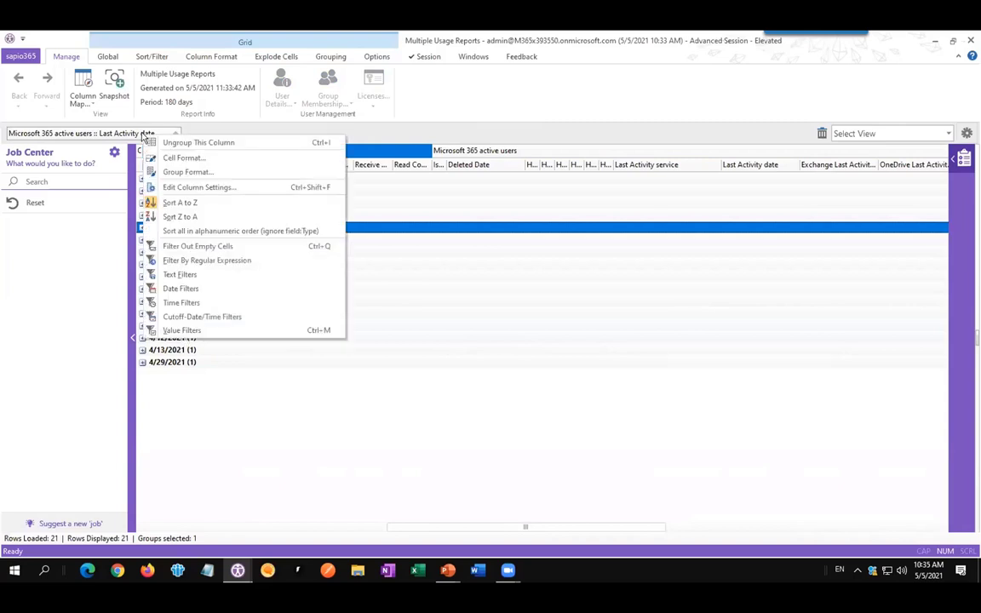
pyautogui.click(171, 172)
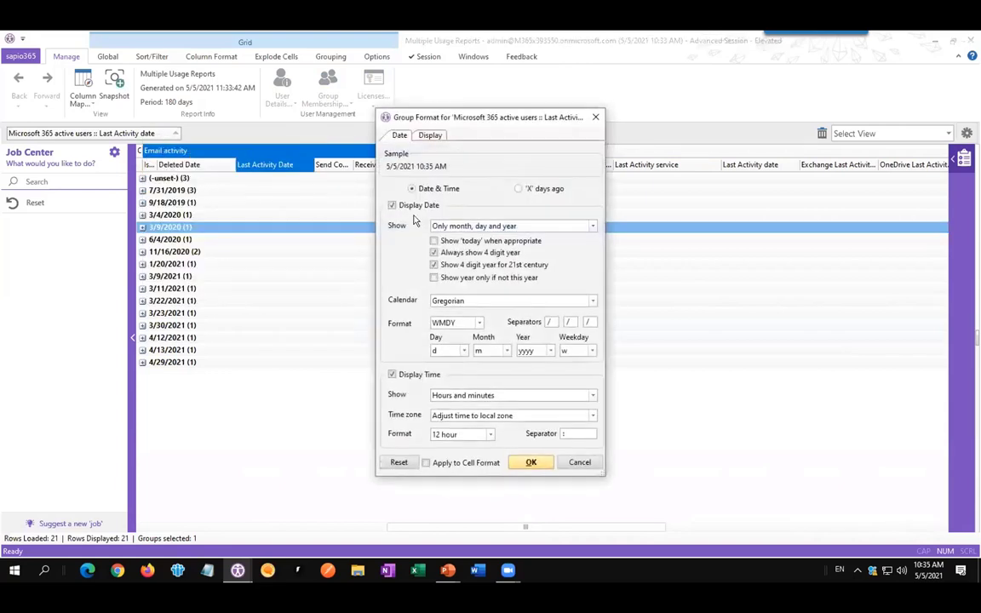
pyautogui.click(519, 189)
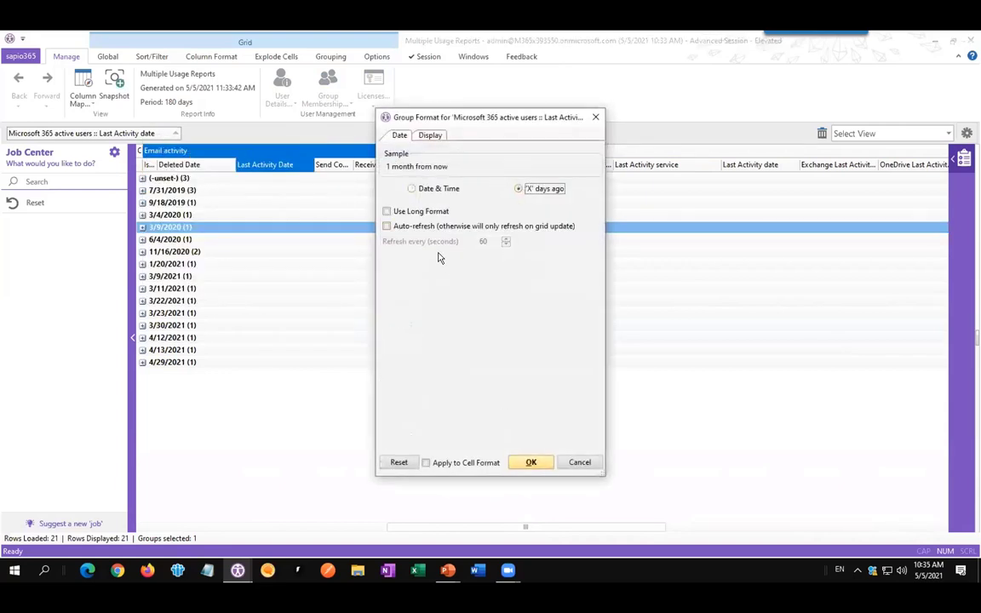
pyautogui.click(387, 212)
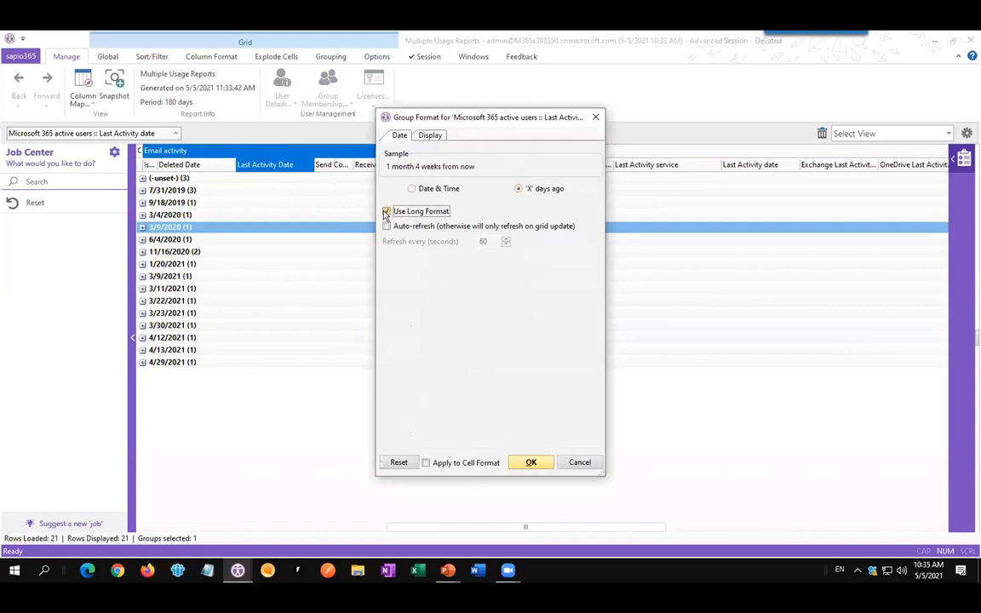
pyautogui.click(531, 464)
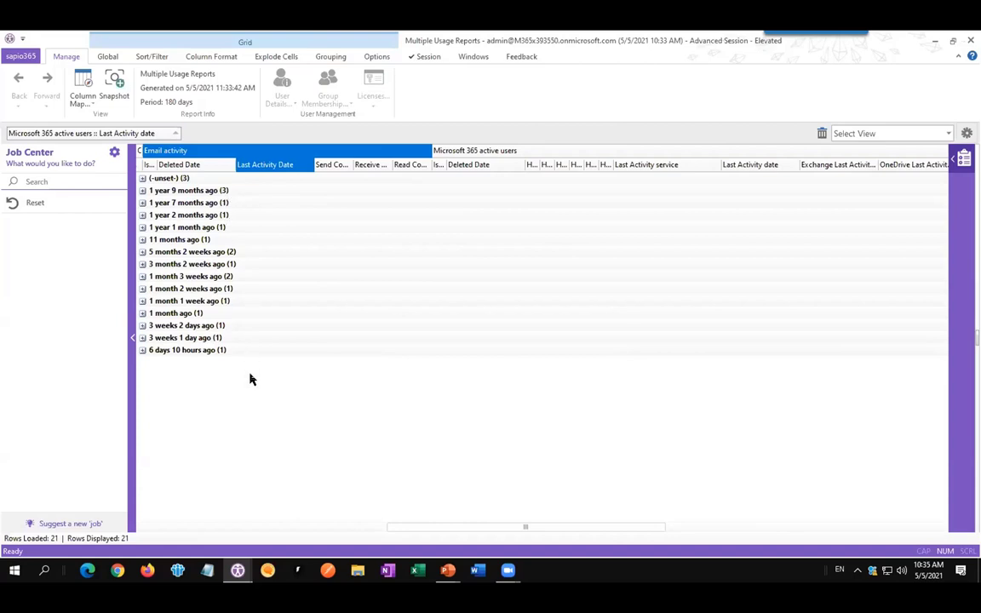
# Expand the unset group and the groups inactive for over a year, and inspect their users' assigned products.
pyautogui.click(142, 178)
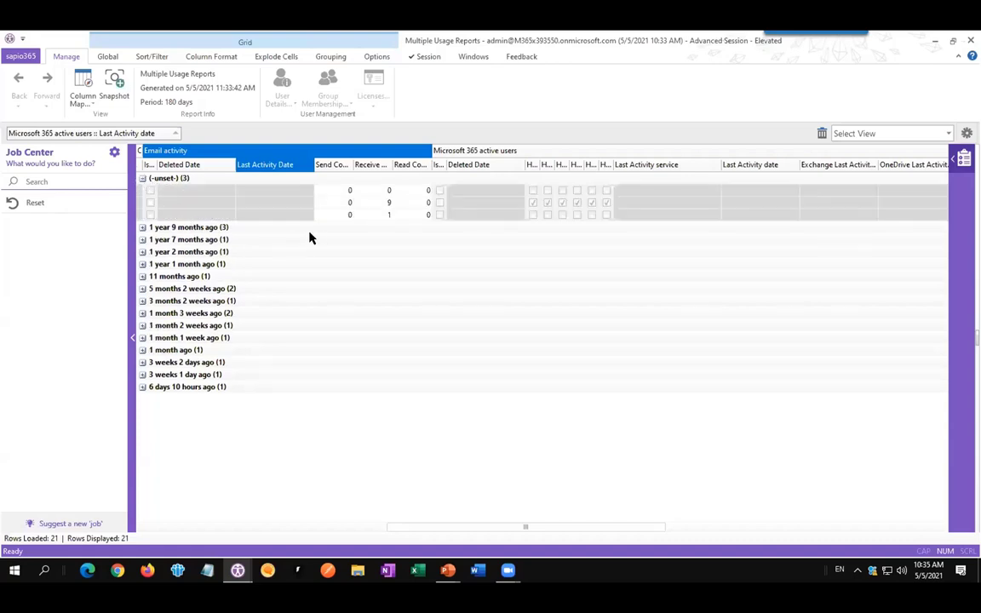
pyautogui.moveTo(566, 527); pyautogui.dragTo(322, 527)
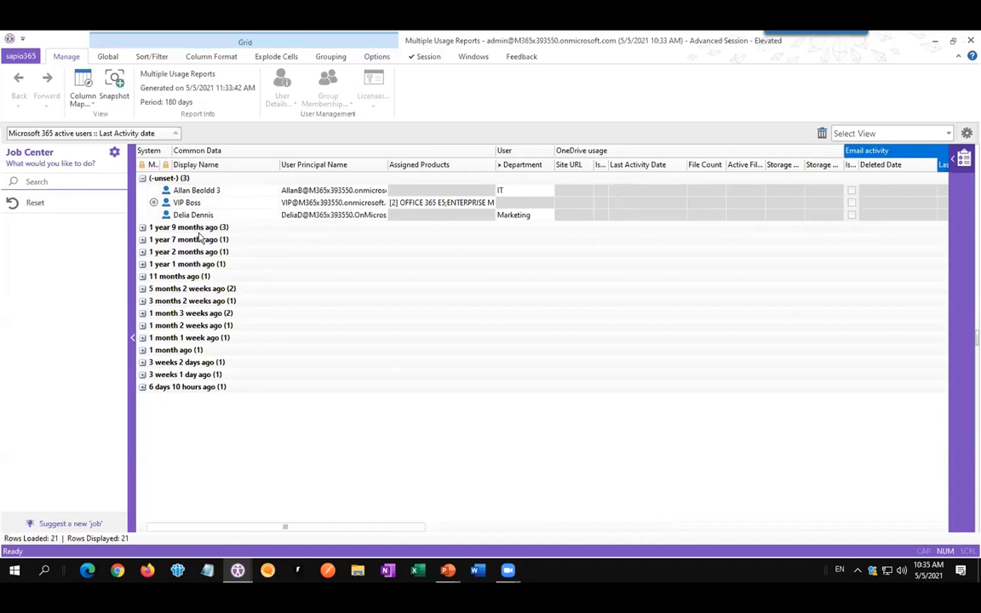
pyautogui.click(439, 204)
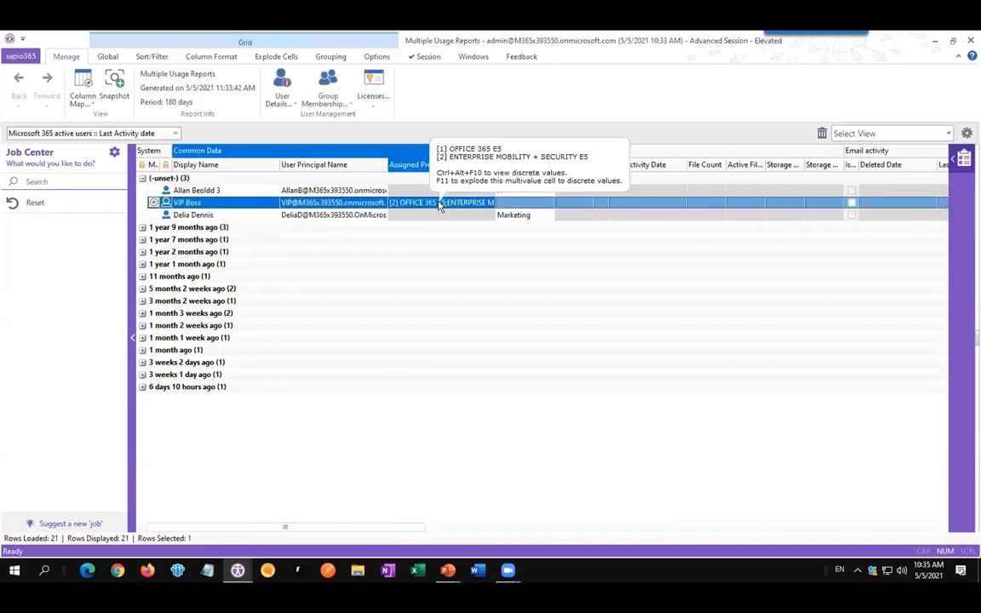
pyautogui.click(143, 227)
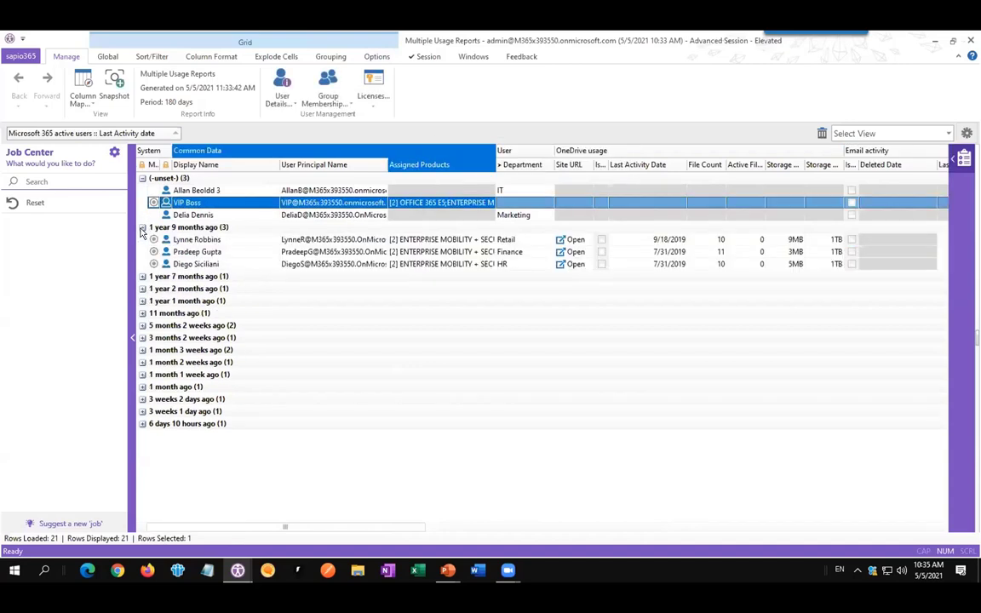
pyautogui.click(142, 276)
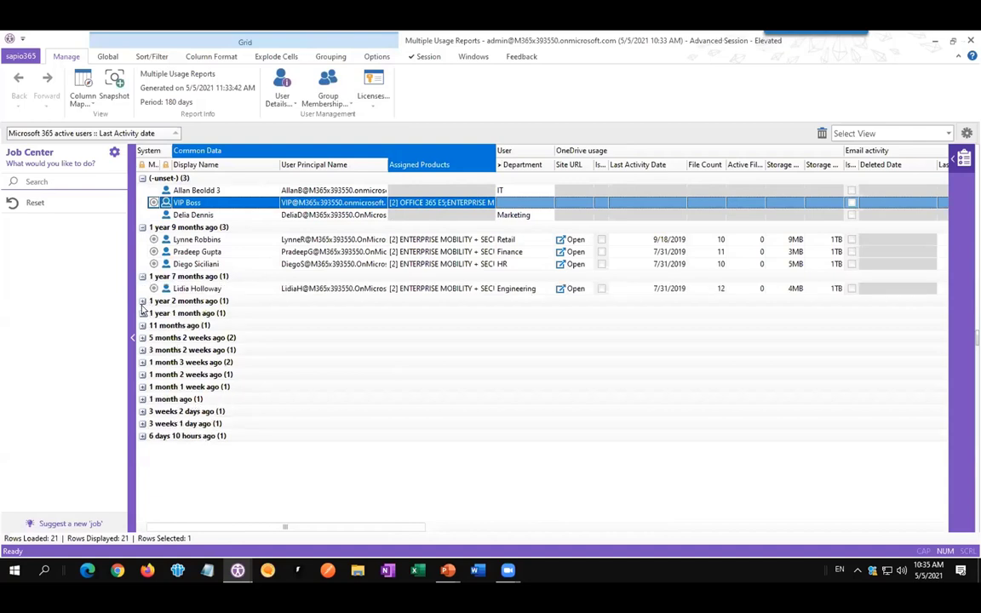
pyautogui.click(143, 301)
pyautogui.click(142, 326)
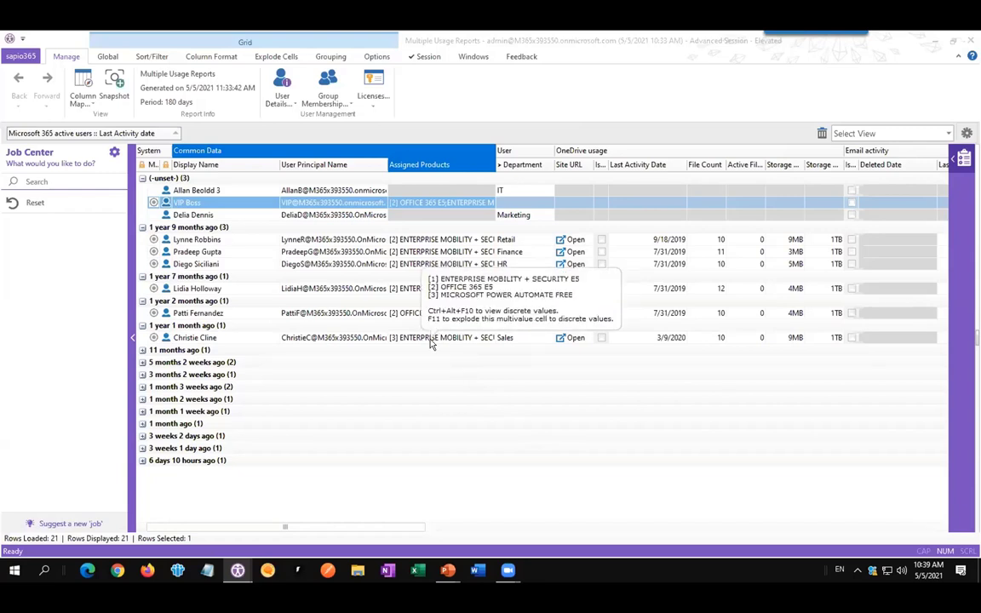
pyautogui.click(417, 342)
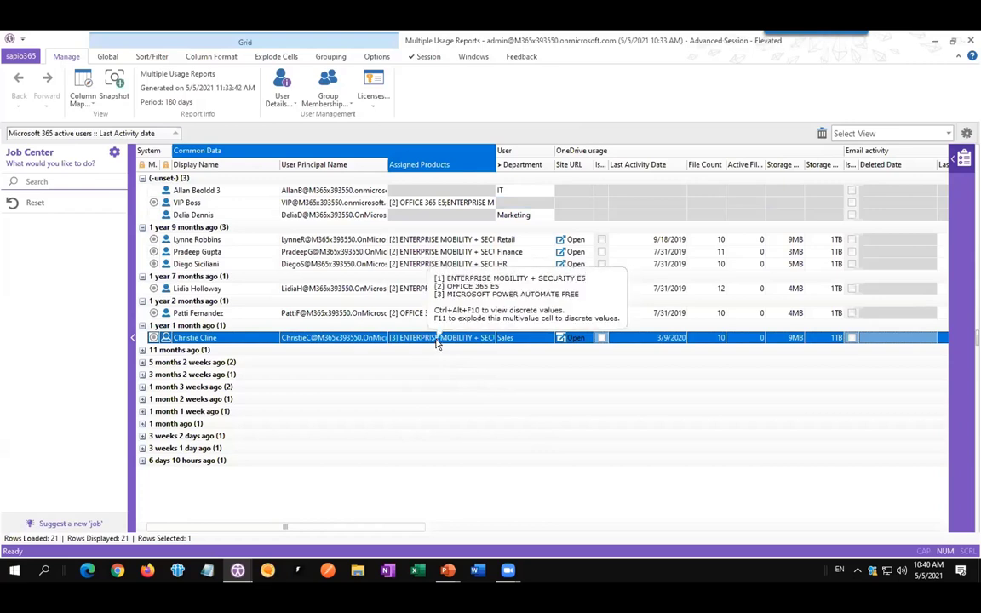
# Show the licenses and service plans of the three users in the '1 year 9 months ago' group.
pyautogui.click(410, 268)
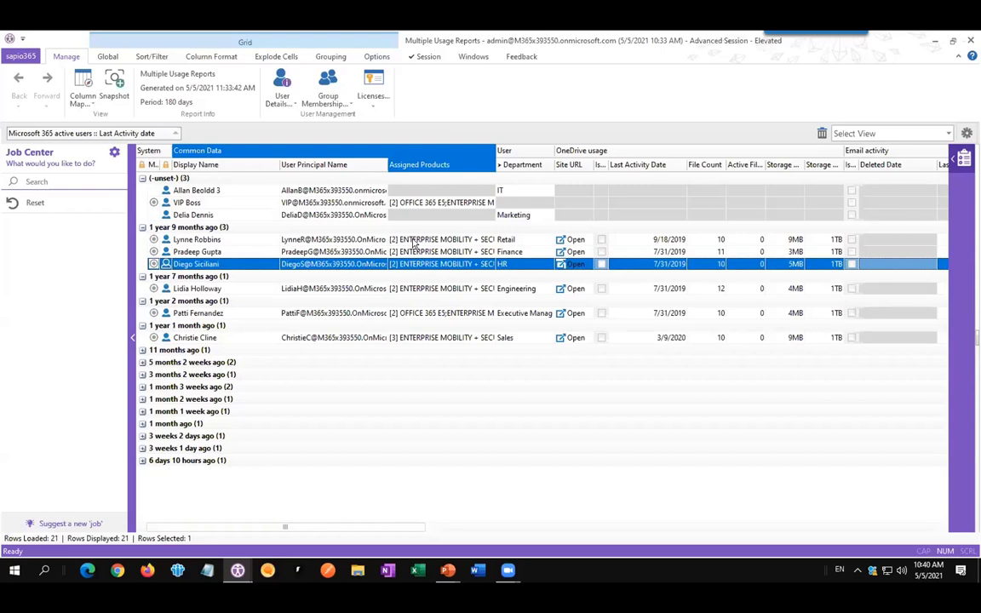
pyautogui.keyDown('shift'); pyautogui.click(413, 241); pyautogui.keyUp('shift')
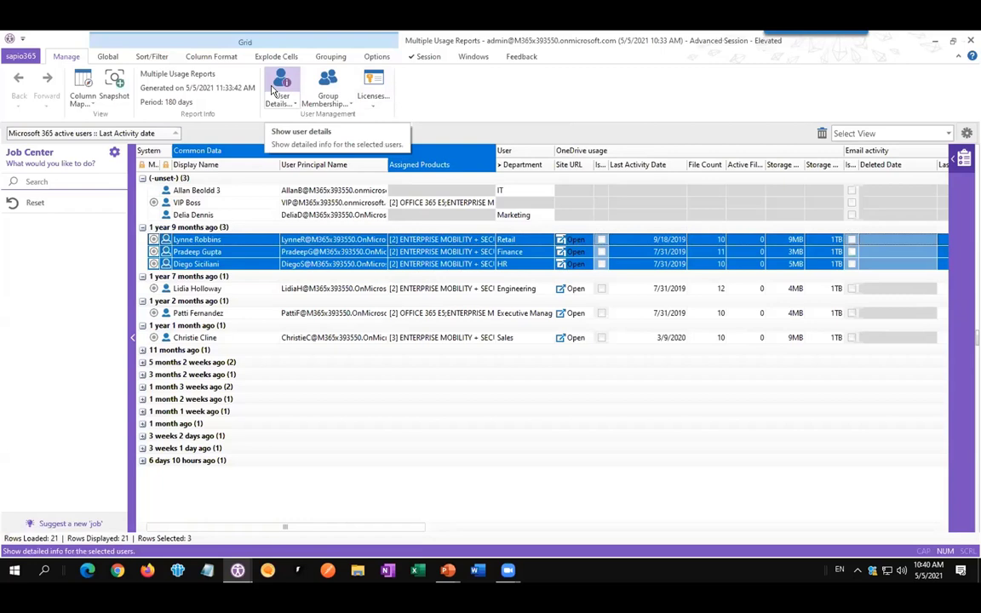
pyautogui.click(375, 85)
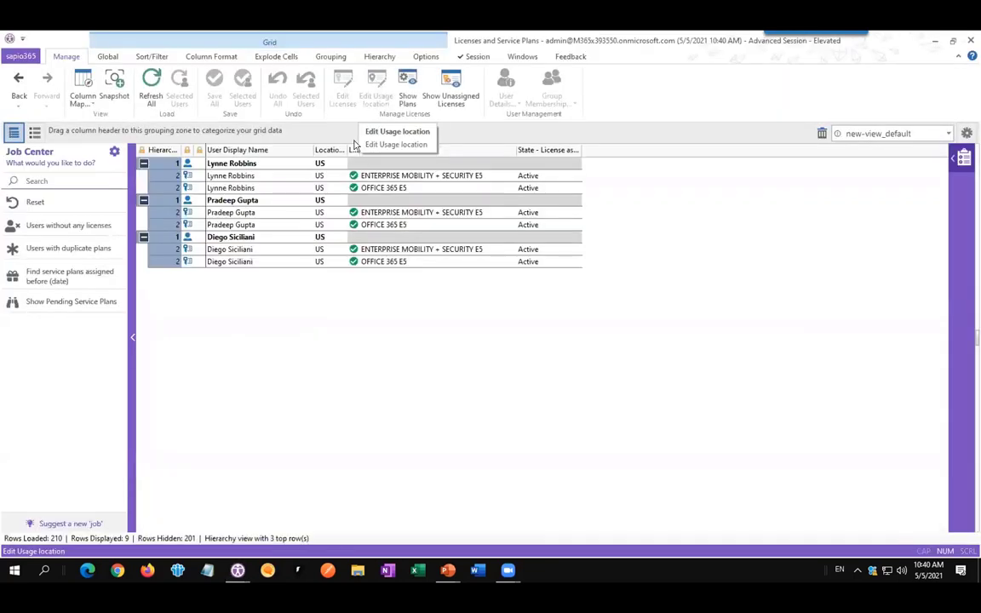
# Remove the ENTERPRISE MOBILITY + SECURITY E5 and OFFICE 365 E5 licenses from all three listed users and apply the edit.
pyautogui.click(394, 263)
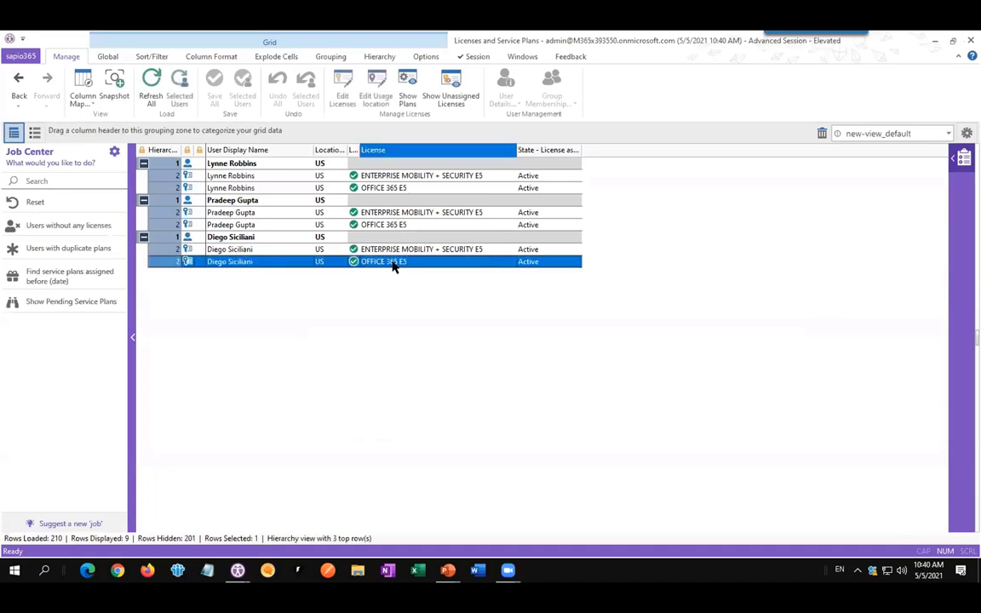
pyautogui.keyDown('shift'); pyautogui.click(404, 175); pyautogui.keyUp('shift')
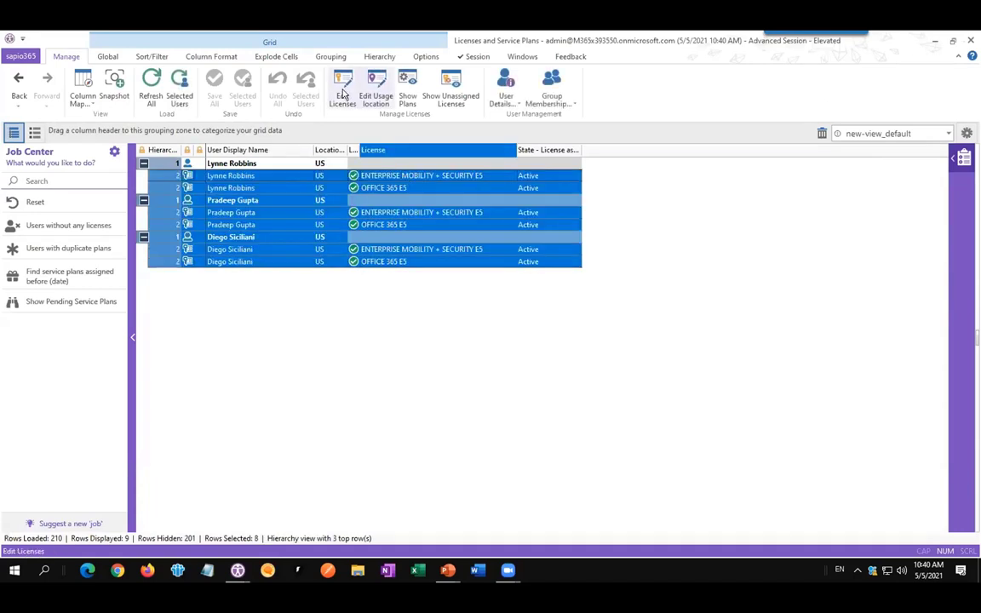
pyautogui.click(343, 95)
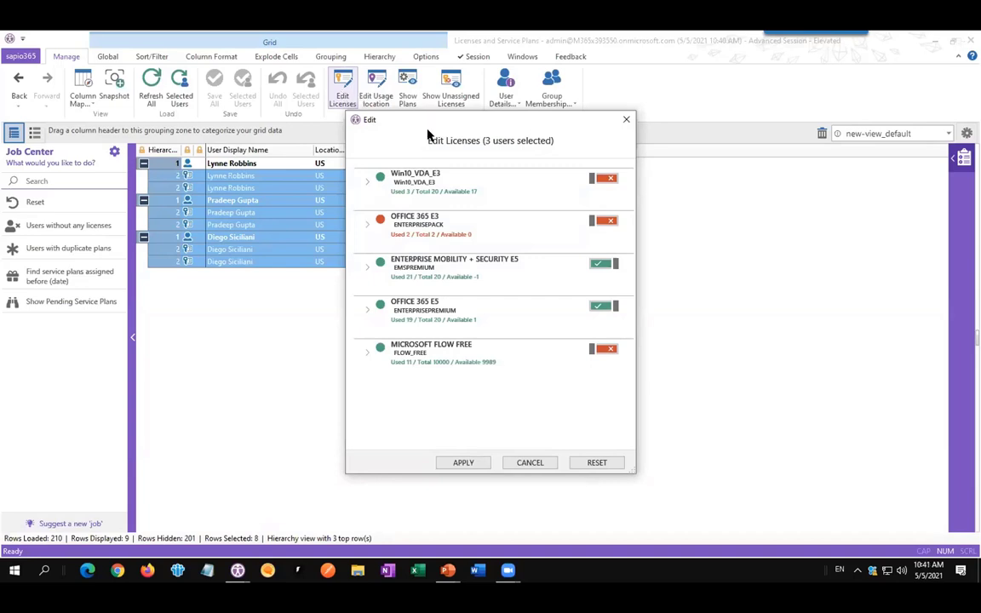
pyautogui.moveTo(473, 122); pyautogui.dragTo(511, 110)
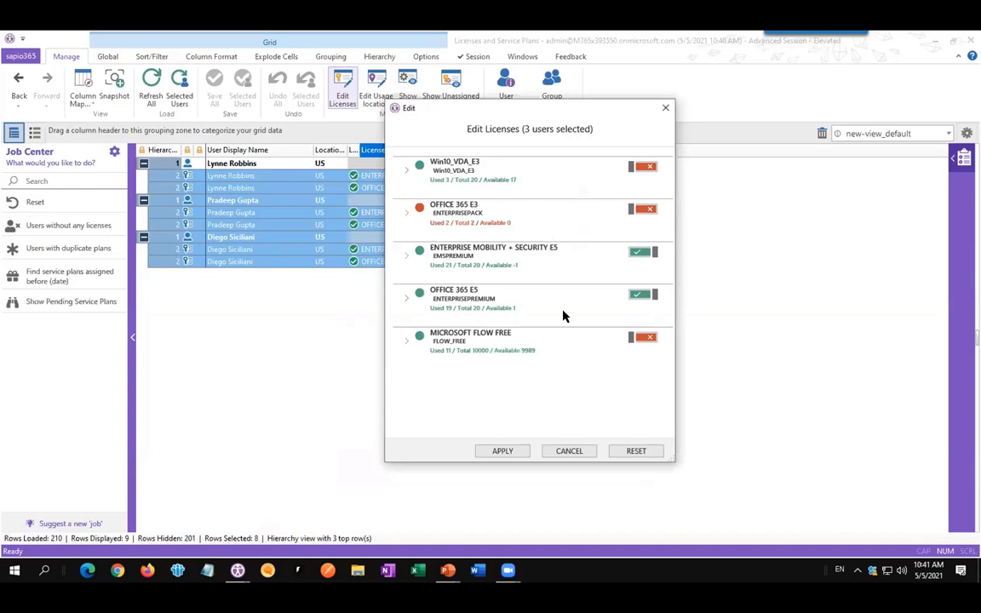
pyautogui.click(644, 294)
pyautogui.click(643, 251)
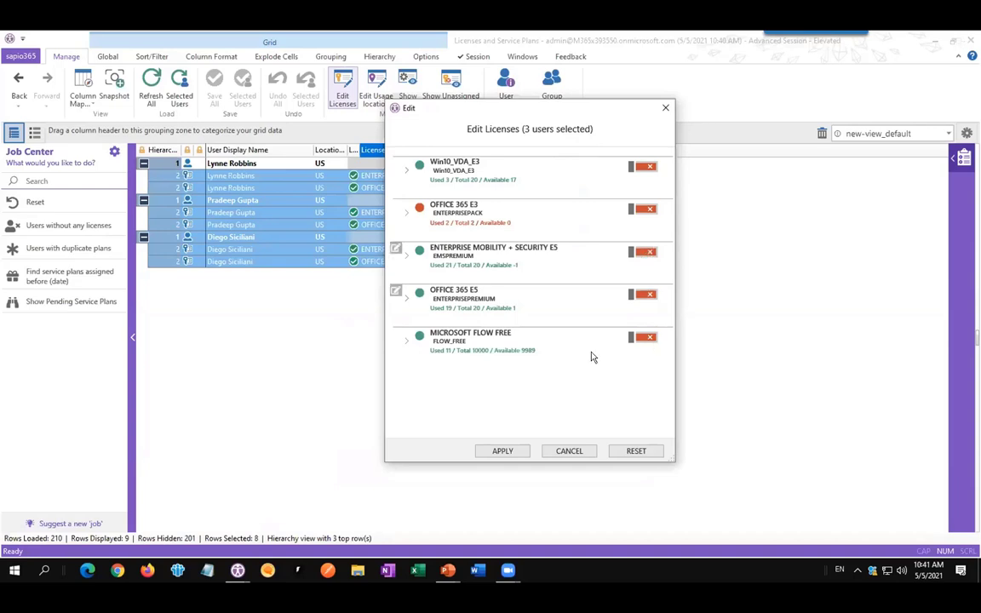
pyautogui.click(502, 451)
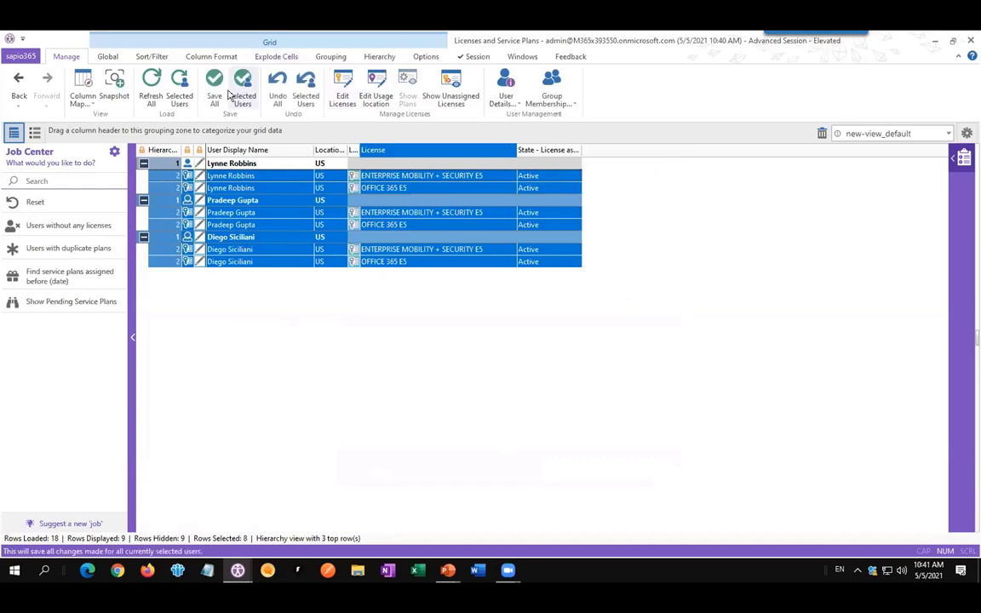
# Return to the usage report, discarding the pending license changes, select the user inactive for 1 year 7 months, and switch to the presentation.
pyautogui.click(17, 77)
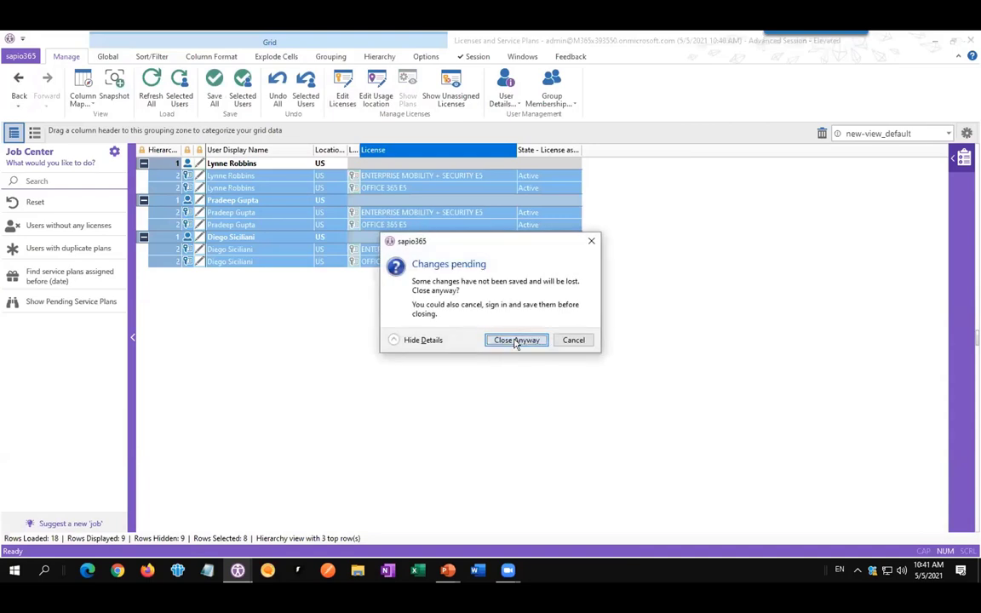
pyautogui.click(516, 341)
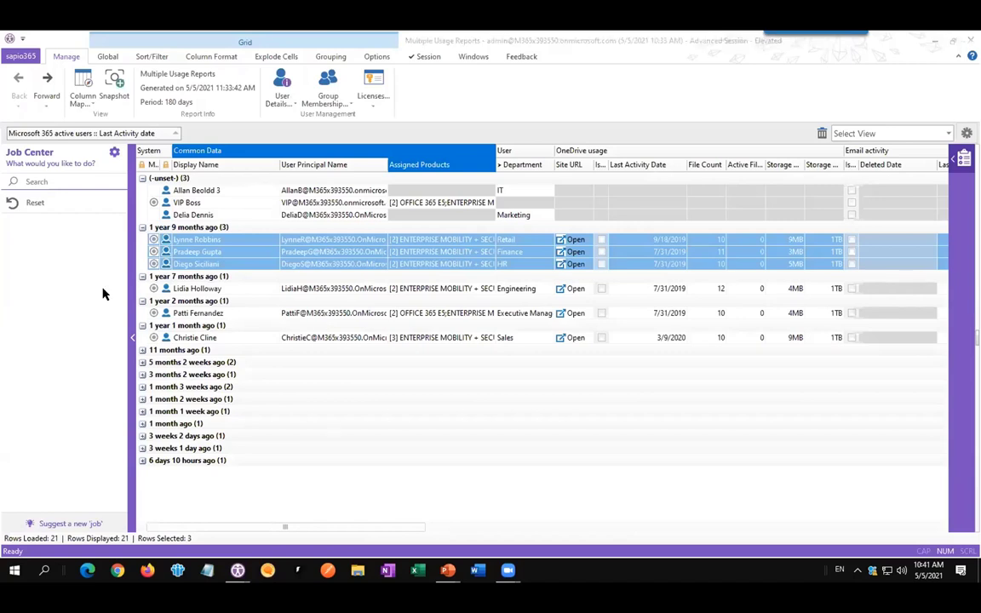
pyautogui.click(351, 289)
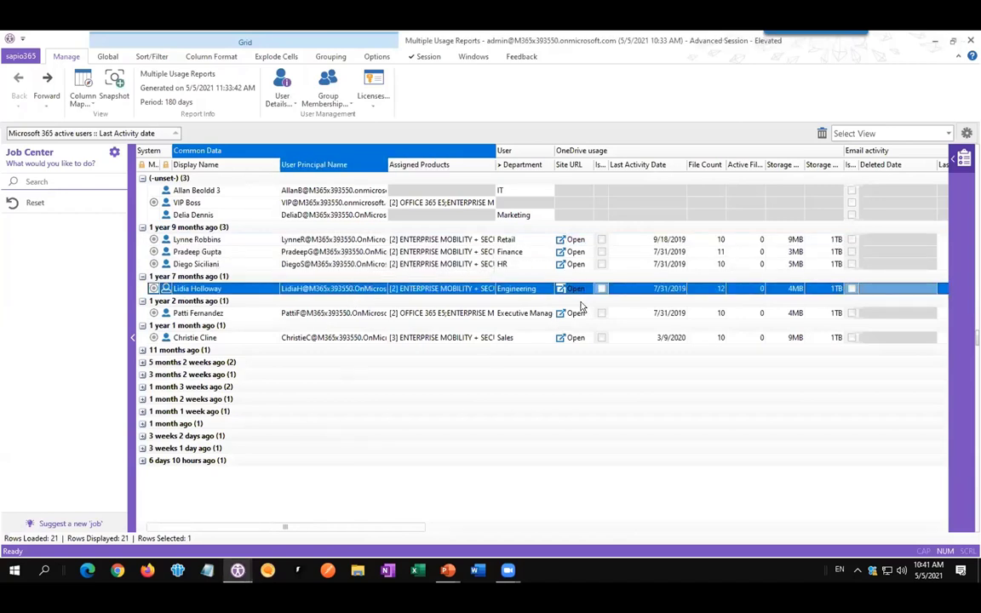
pyautogui.hotkey('alt', 'Tab')
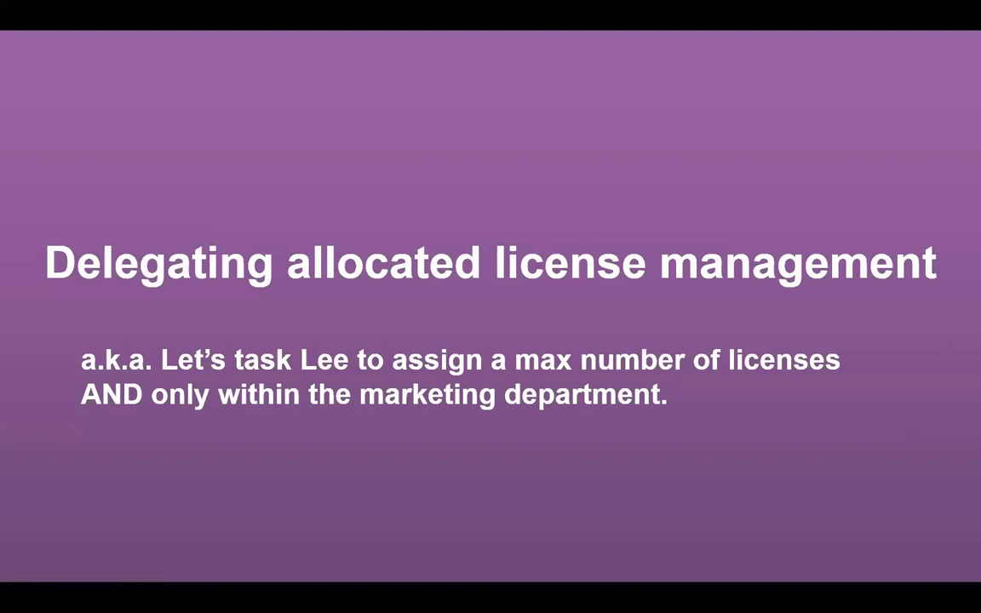
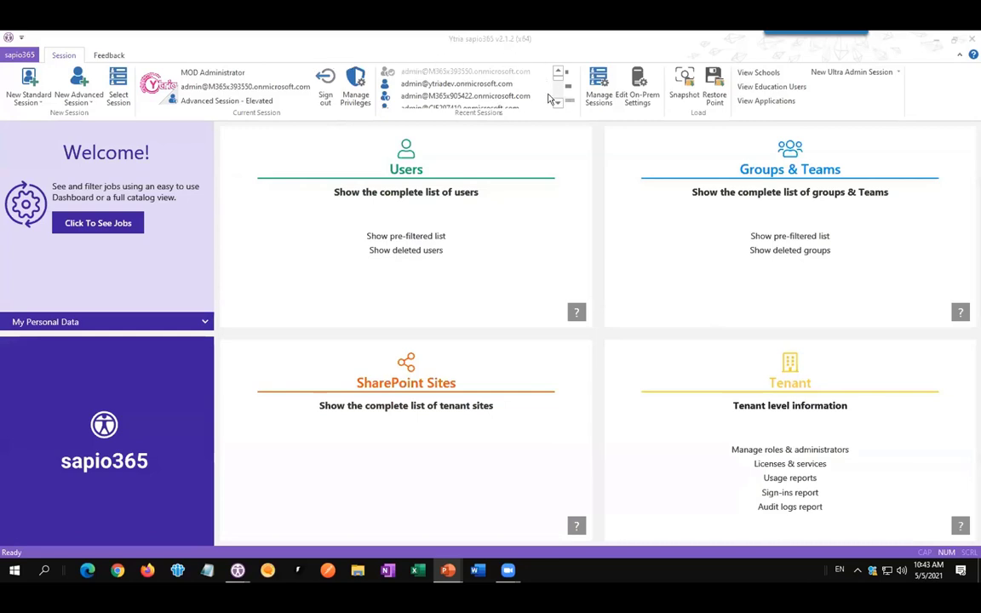
# Load the delegated user's standard session from the recent sessions and look over the available personal data options.
pyautogui.click(557, 103)
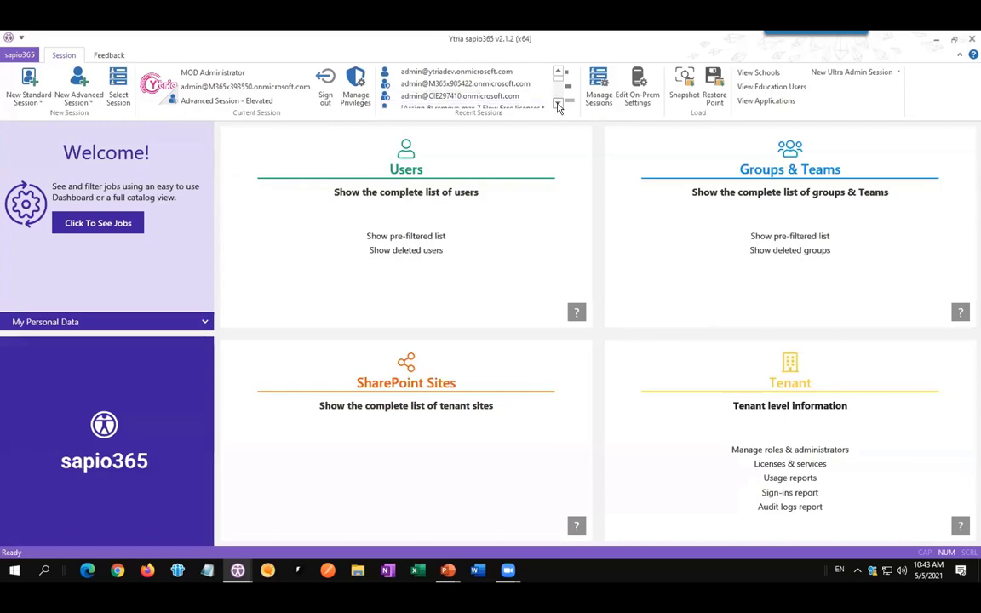
pyautogui.click(557, 103)
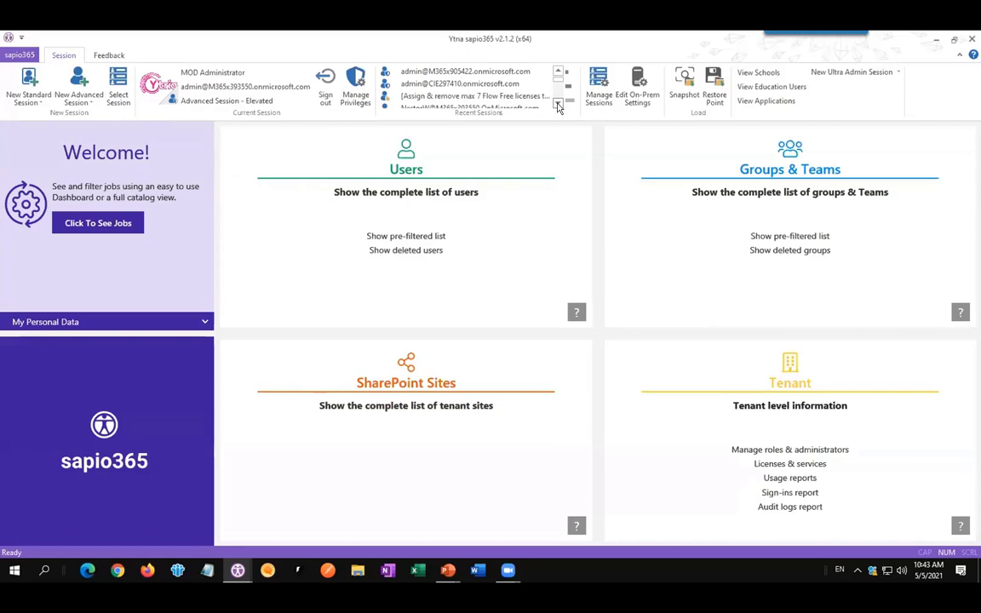
pyautogui.click(558, 103)
pyautogui.click(558, 103)
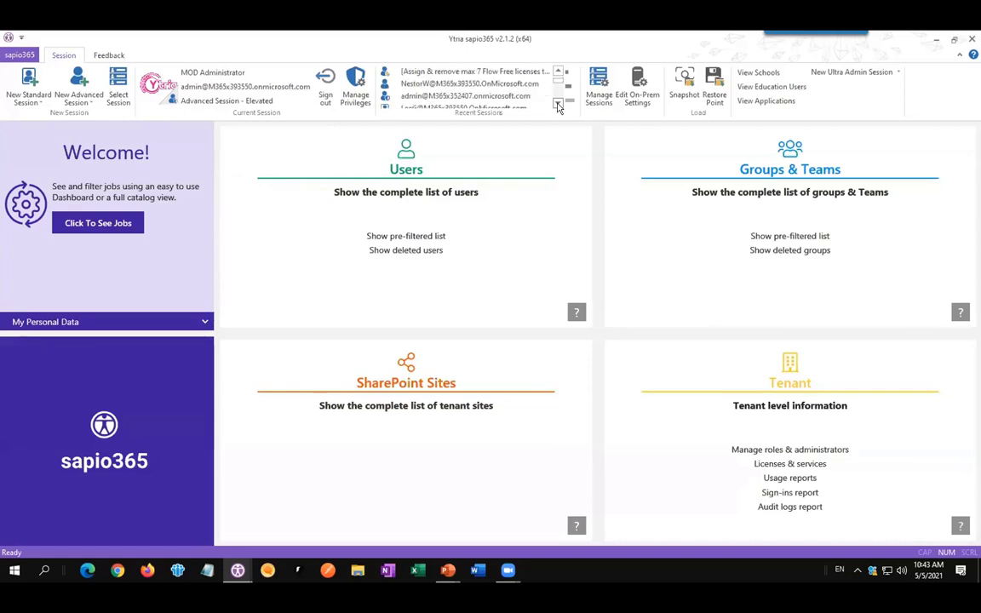
pyautogui.click(557, 103)
pyautogui.doubleClick(475, 96)
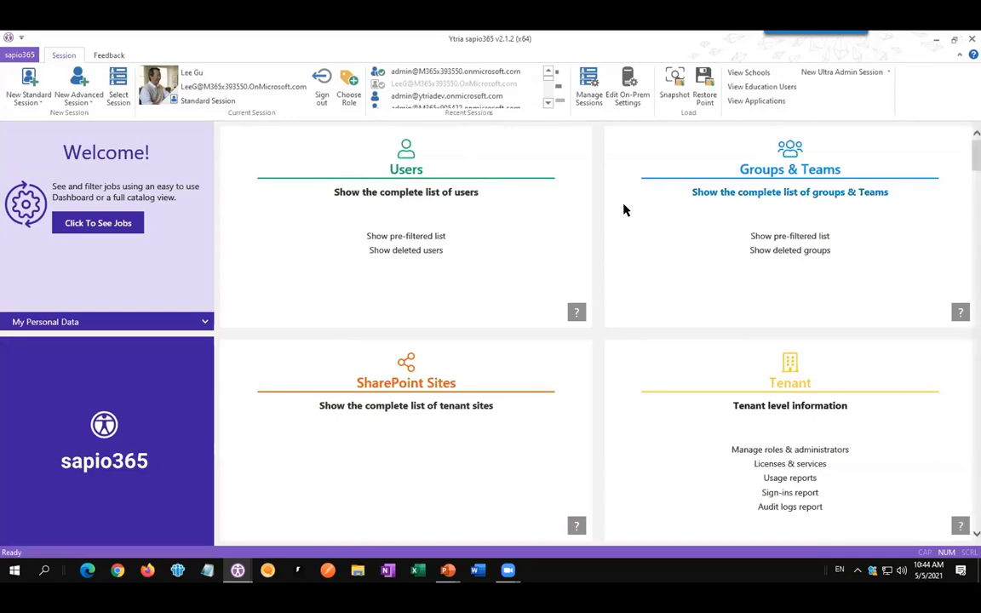
pyautogui.click(151, 321)
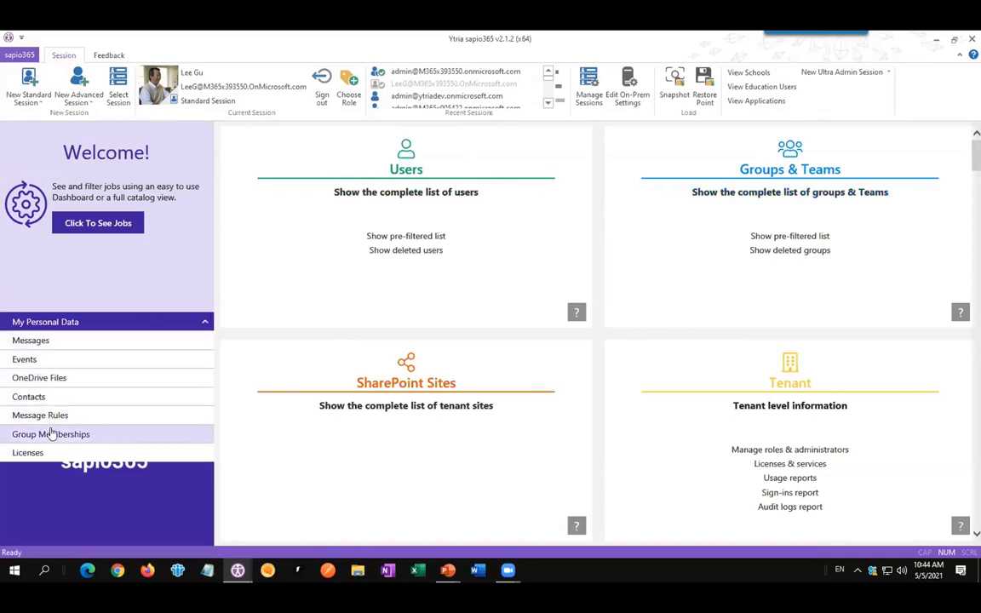
pyautogui.click(205, 322)
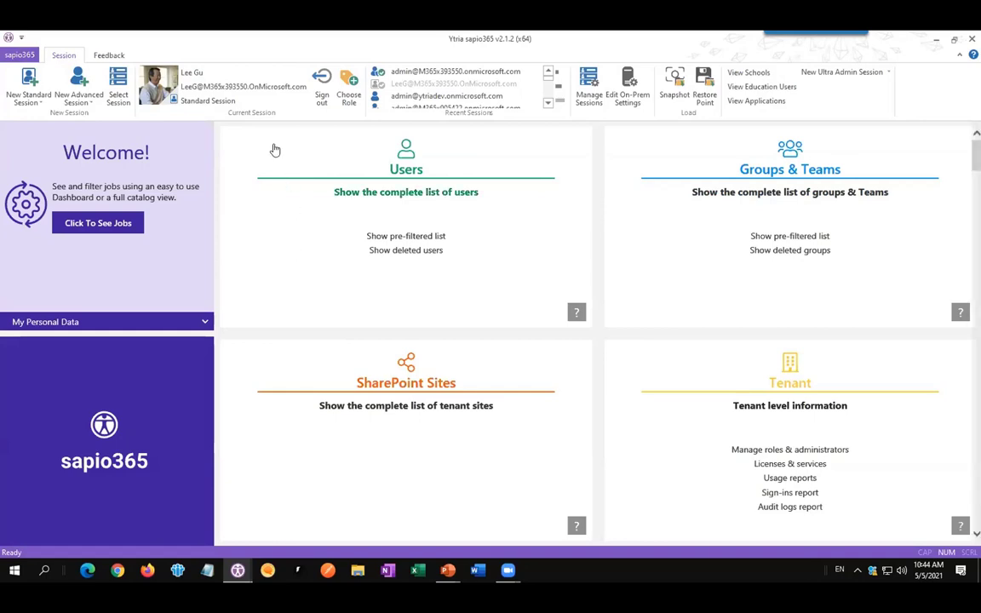
# Choose the role 'Assign & remove max 7 Flow Free licenses to marketing staff' for the current session.
pyautogui.click(351, 98)
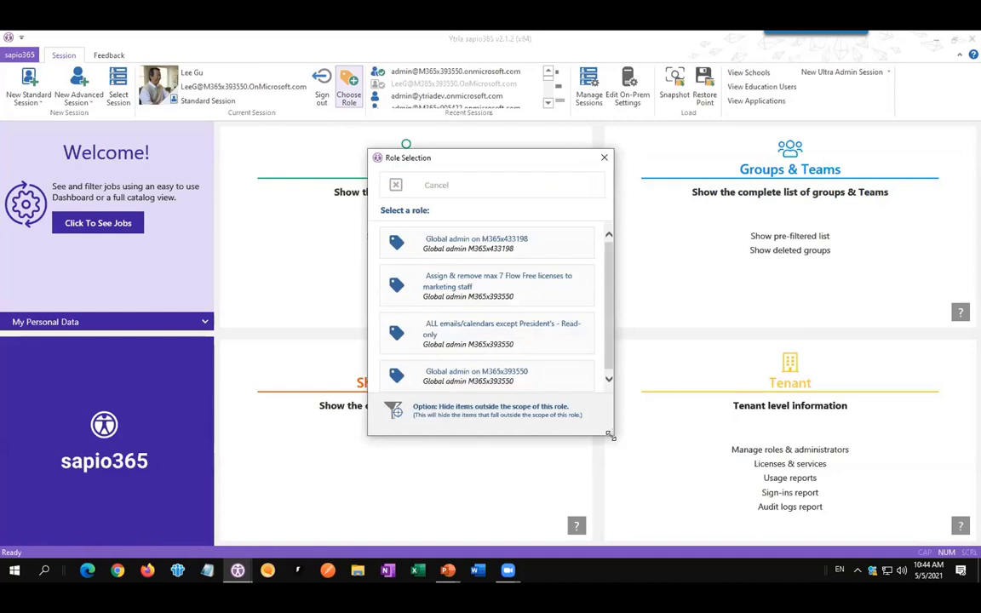
pyautogui.moveTo(607, 434); pyautogui.dragTo(626, 435)
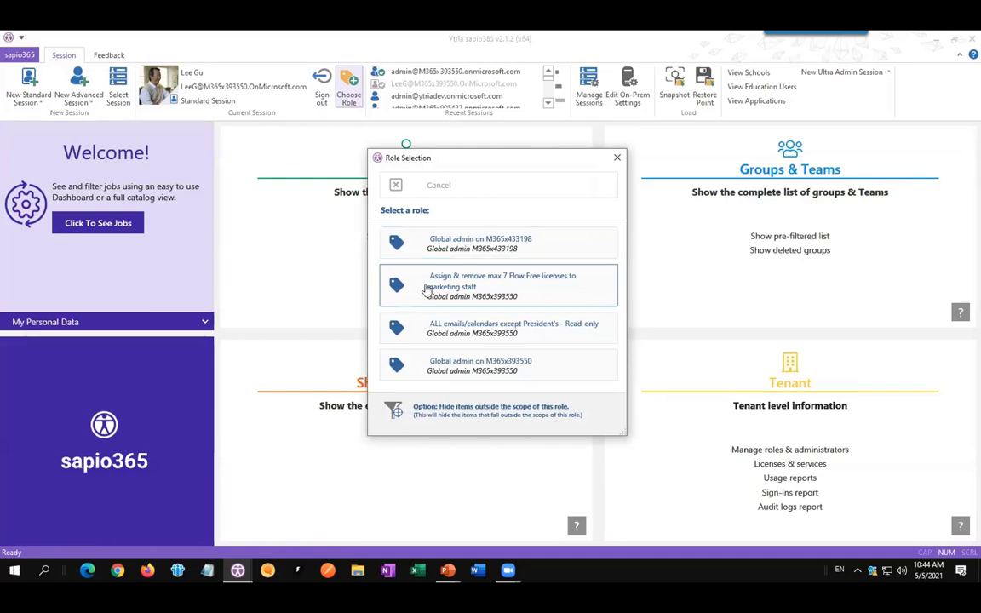
pyautogui.click(528, 291)
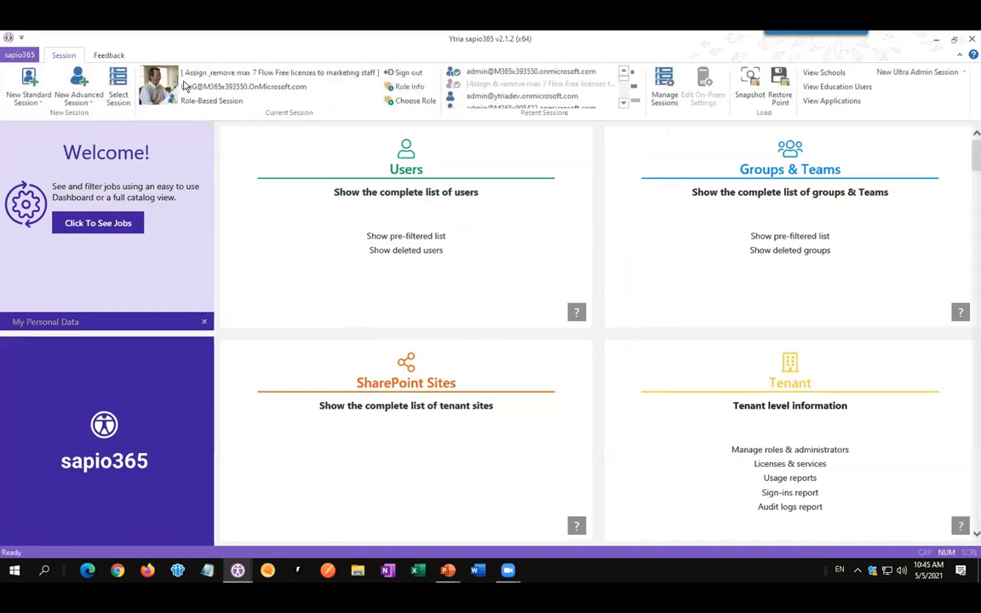
# Review the current role's information, including its options, permissions, group and user scopes, and delegation privileges for licenses.
pyautogui.click(409, 88)
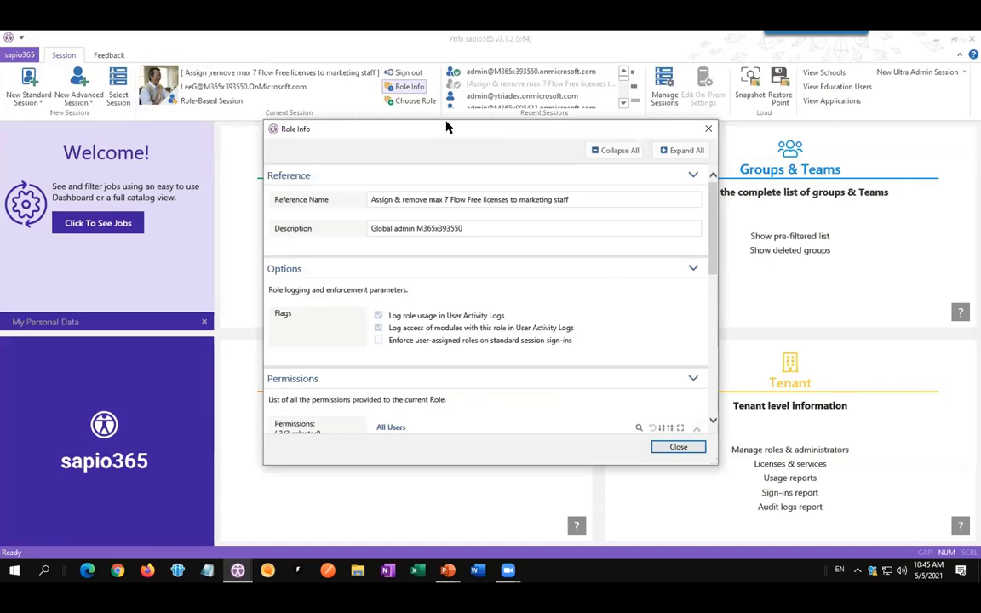
pyautogui.moveTo(446, 126); pyautogui.dragTo(461, 86)
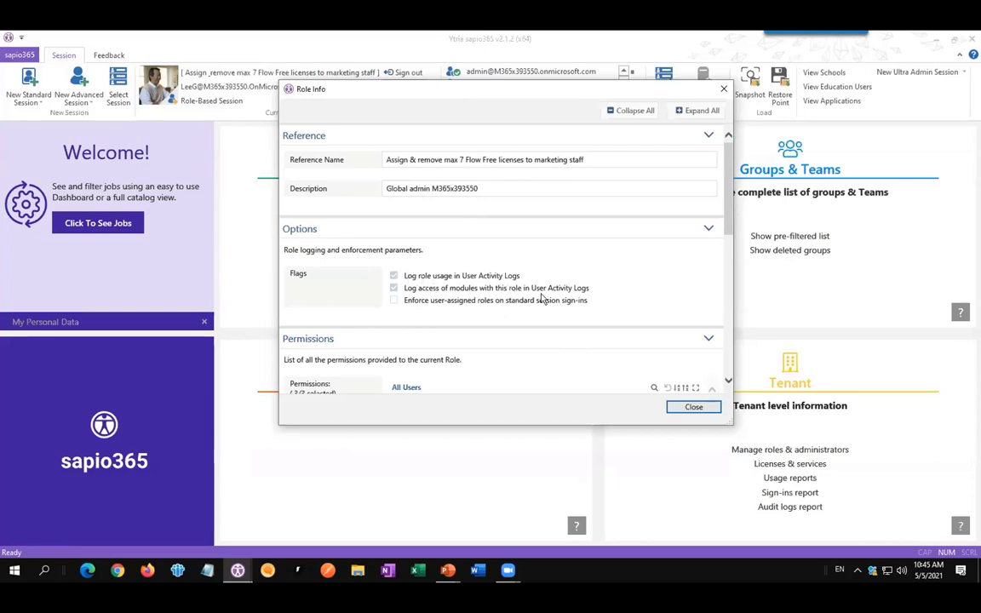
pyautogui.moveTo(726, 203); pyautogui.dragTo(730, 269)
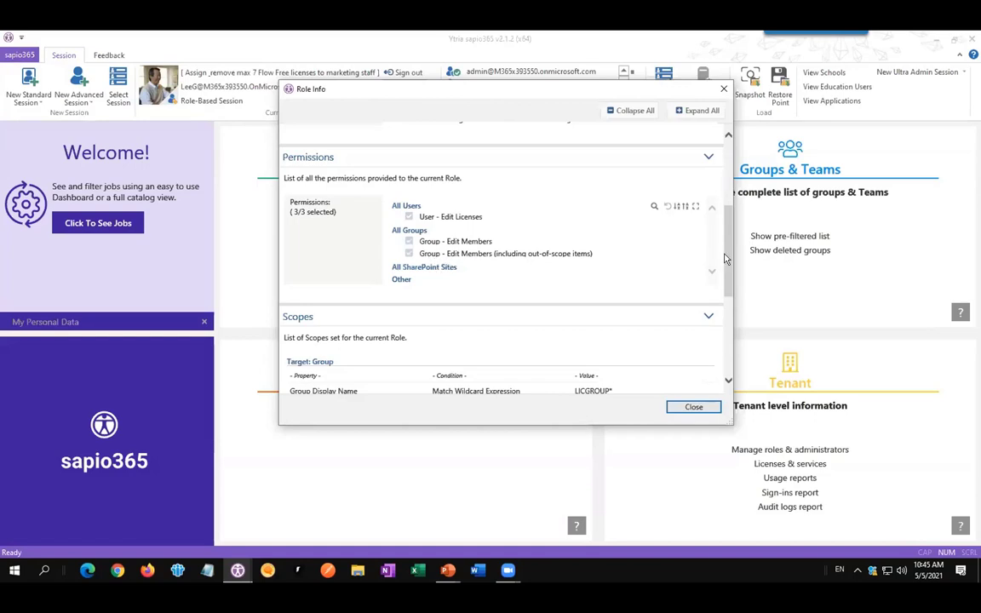
pyautogui.moveTo(728, 264); pyautogui.dragTo(728, 290)
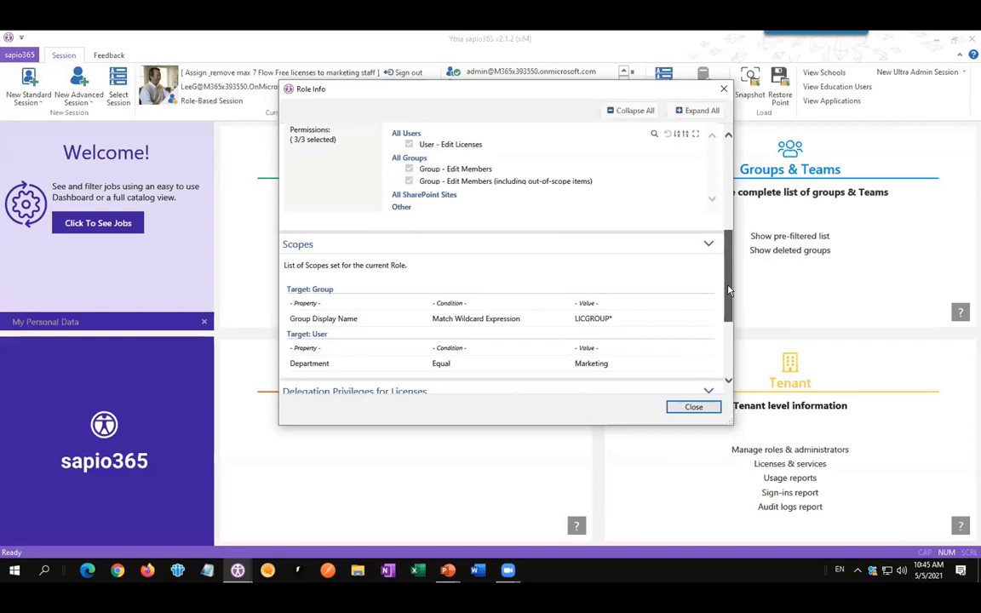
pyautogui.moveTo(728, 291); pyautogui.dragTo(730, 307)
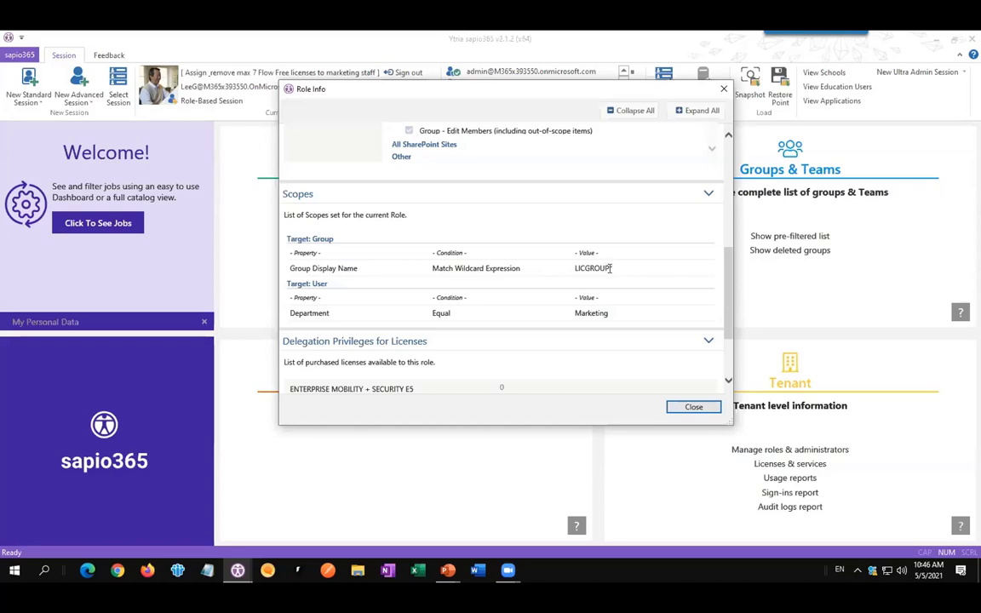
pyautogui.moveTo(608, 268); pyautogui.dragTo(576, 269)
pyautogui.scroll(-3, 693, 290)
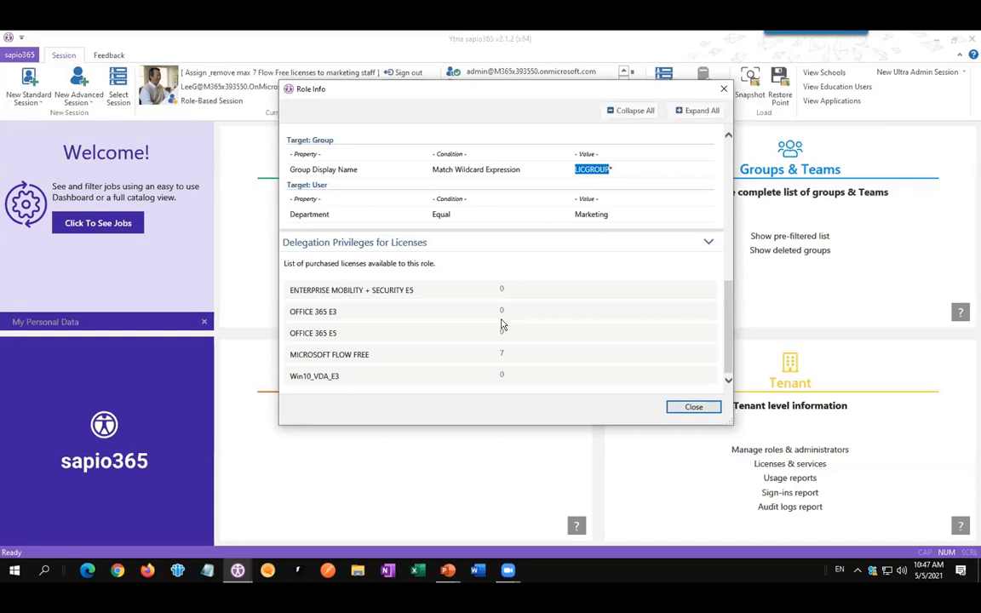
pyautogui.click(685, 408)
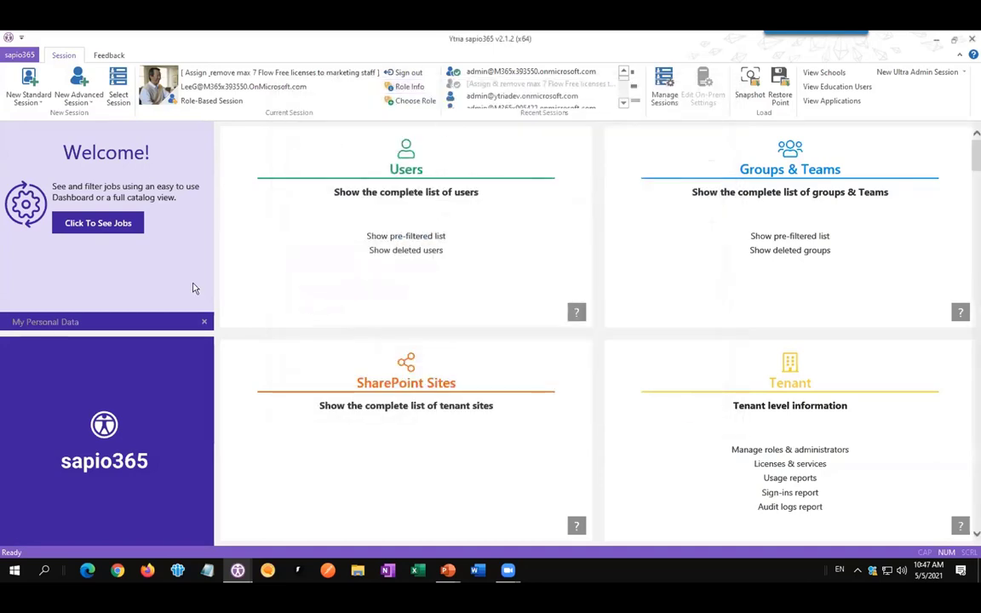
# Show the complete list of users in a maximized window and examine the Department values of the users in the role's scope.
pyautogui.click(407, 173)
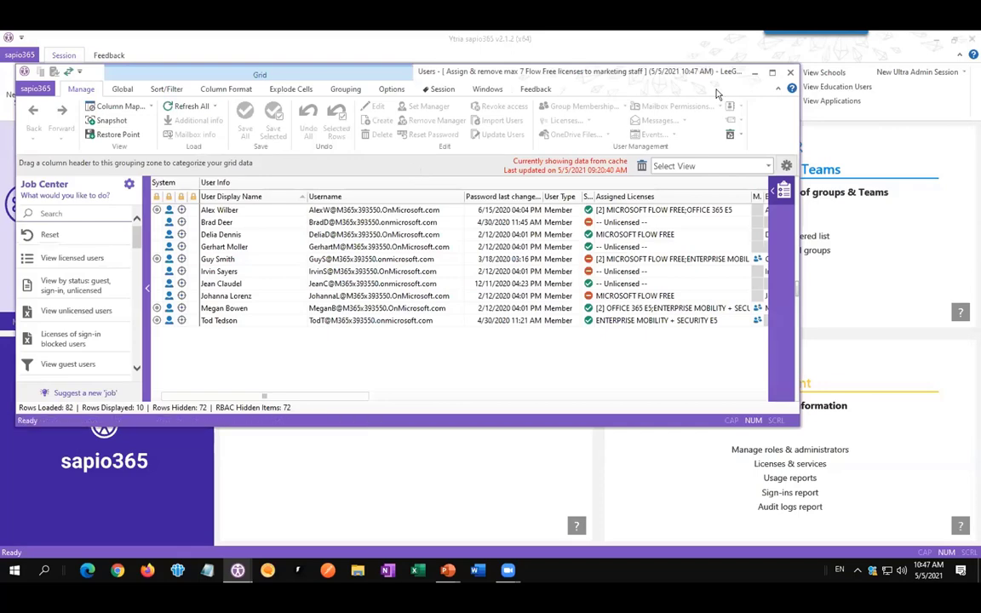
pyautogui.click(774, 73)
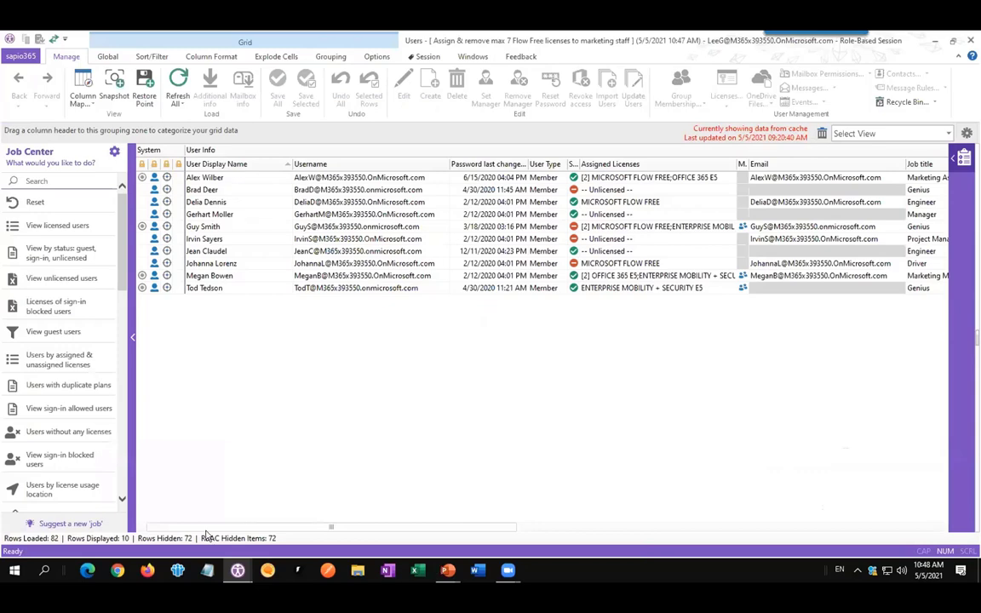
pyautogui.hscroll(5, 463, 475)
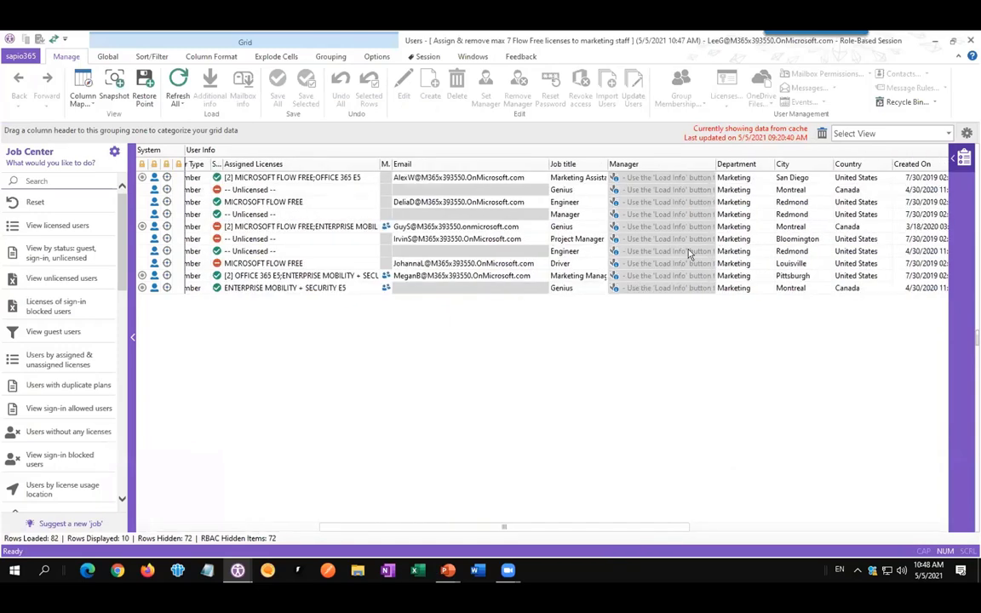
pyautogui.click(672, 214)
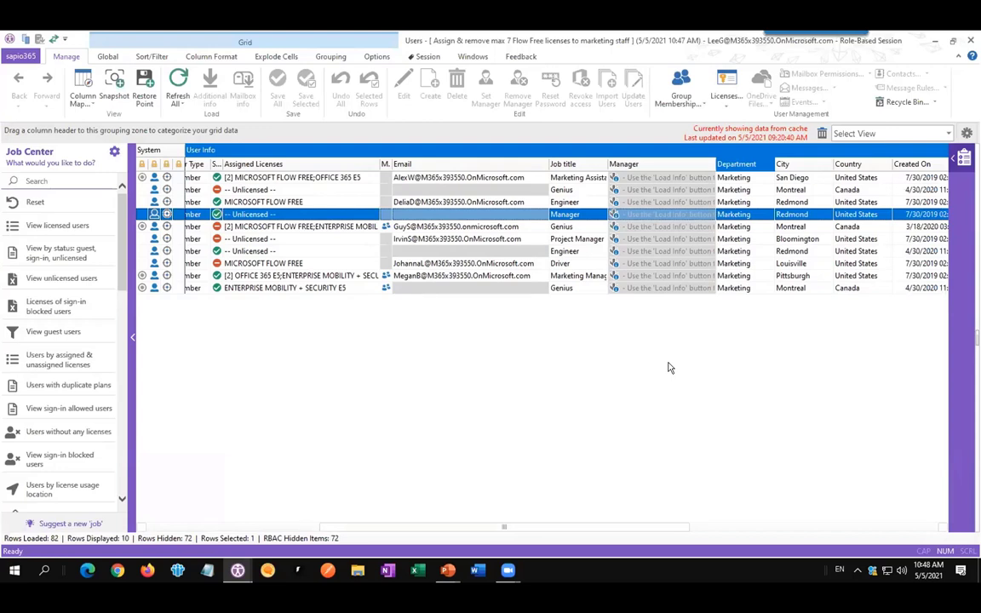
pyautogui.hscroll(1, 670, 367)
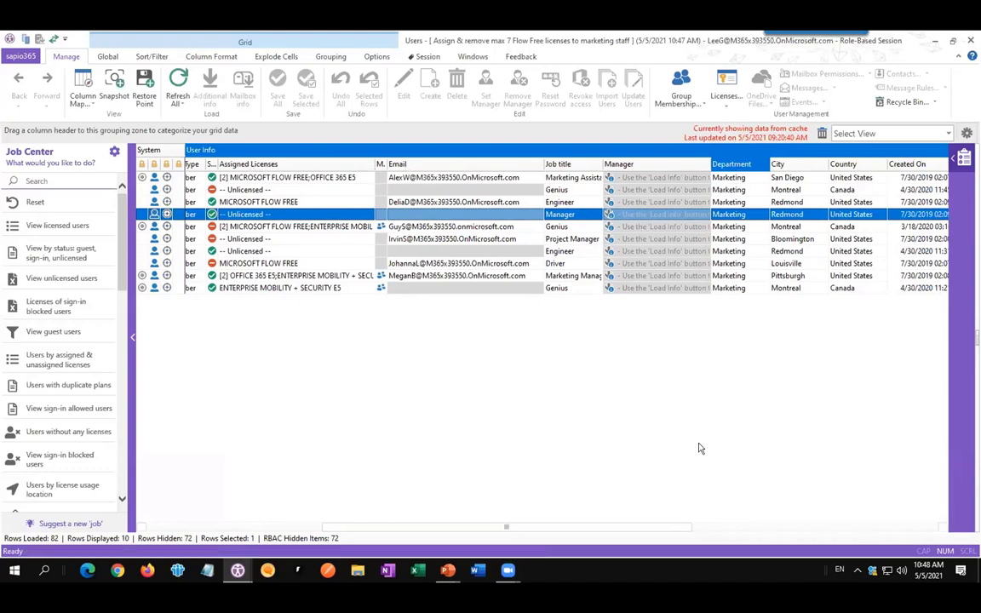
pyautogui.hscroll(-10, 699, 448)
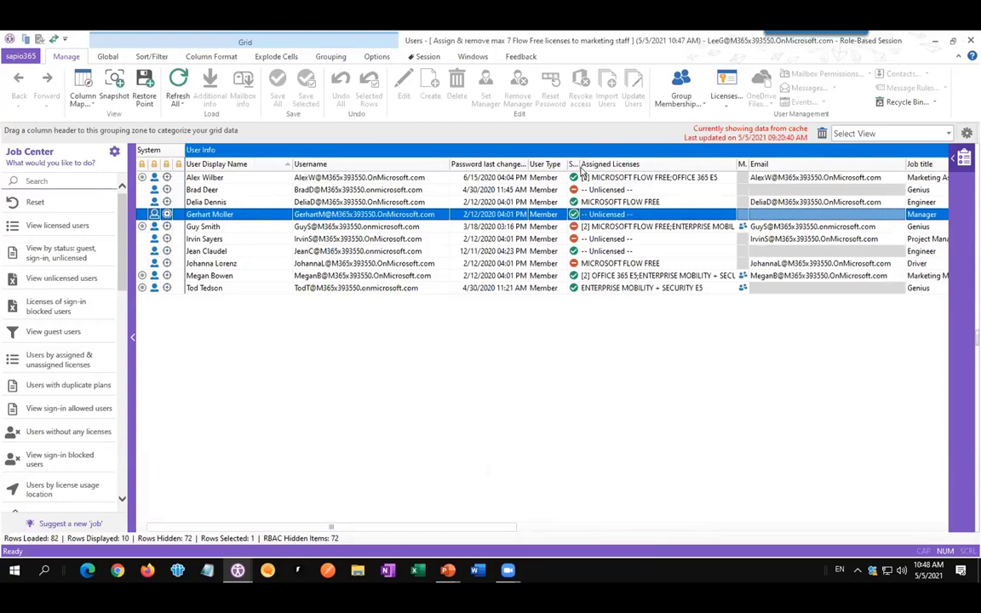
# Widen the Sign-in status column and select the blocked user with MICROSOFT FLOW FREE and ENTERPRISE MOBILITY + SECURITY E5 licenses.
pyautogui.moveTo(578, 164); pyautogui.dragTo(673, 165)
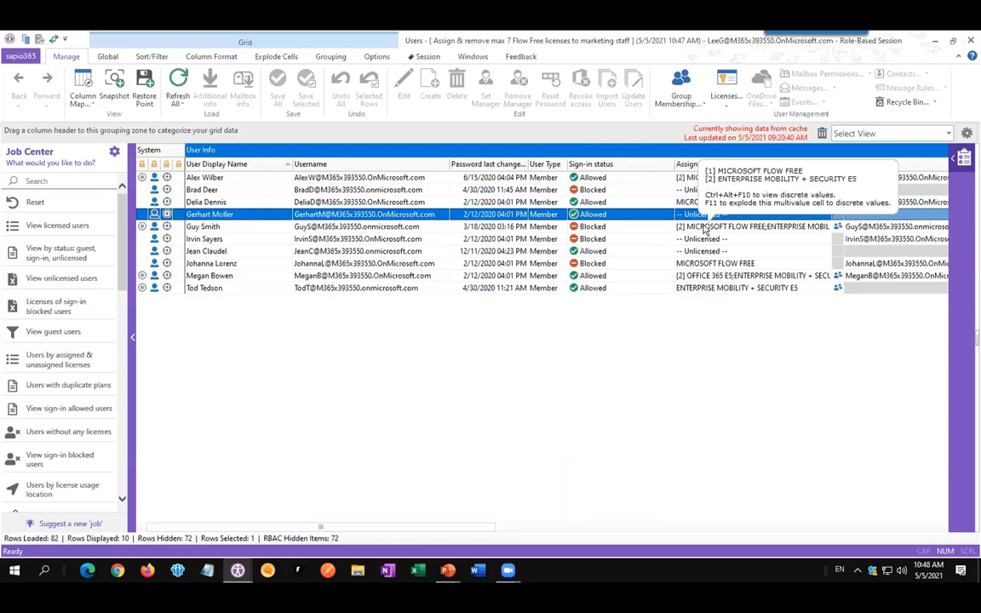
pyautogui.click(739, 228)
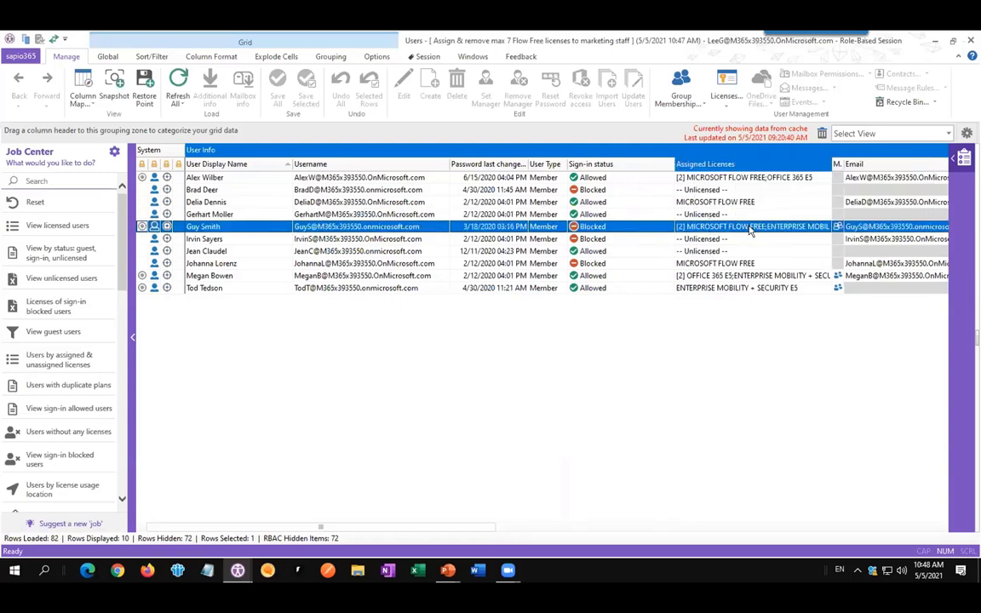
# Show the licenses and service plans of the two unlicensed users whose sign-in status is Allowed.
pyautogui.click(697, 215)
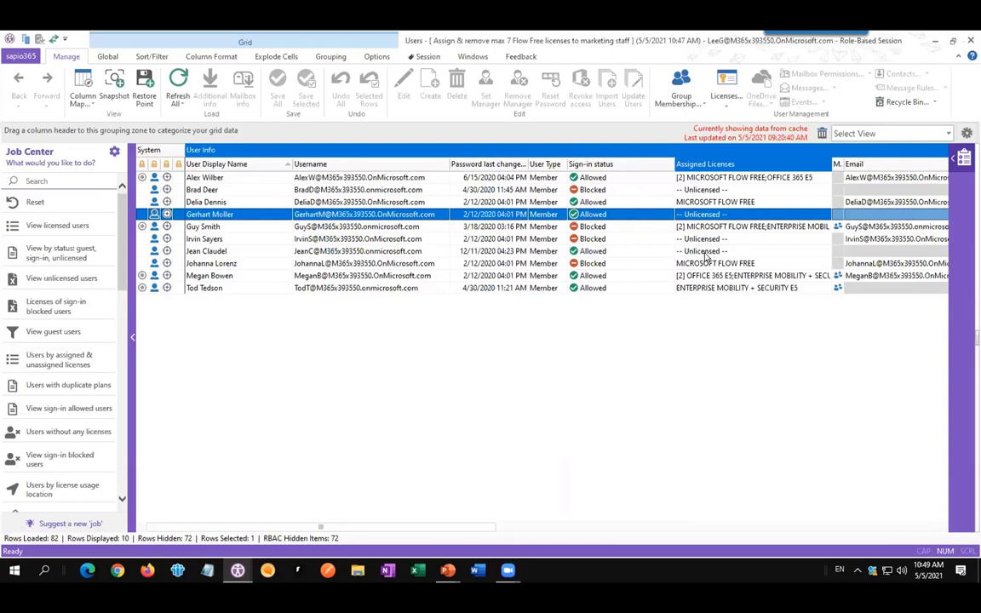
pyautogui.keyDown('ctrl'); pyautogui.click(697, 252); pyautogui.keyUp('ctrl')
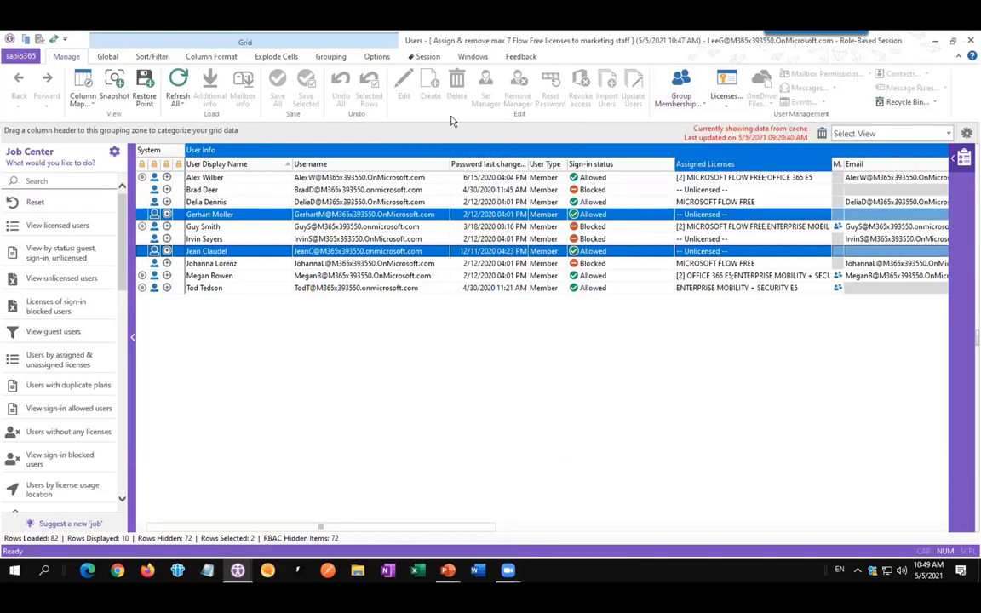
pyautogui.click(730, 81)
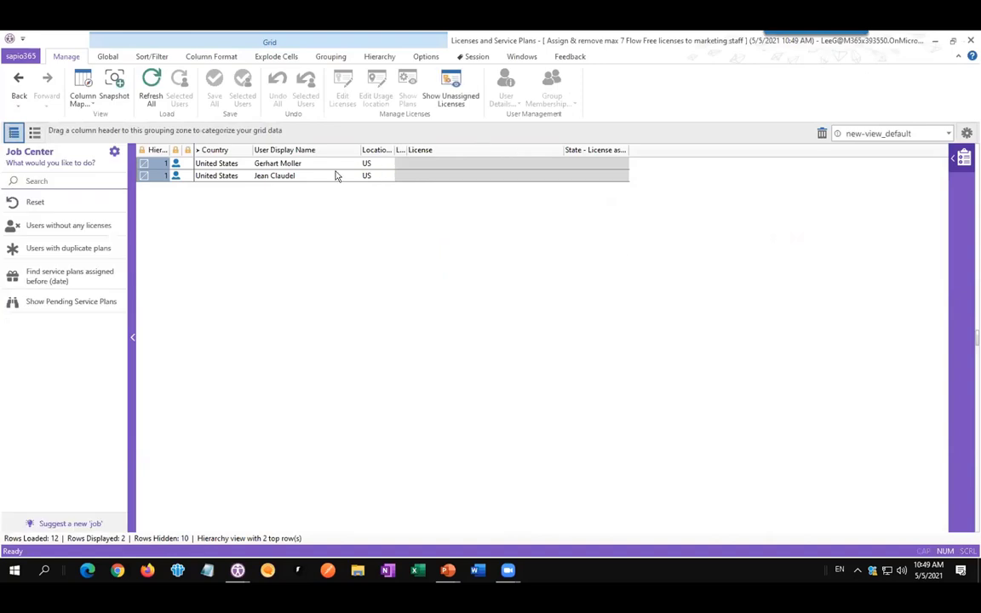
# Assign the MICROSOFT FLOW FREE license to both listed users as a pending edit, checking its used and available quota.
pyautogui.click(321, 179)
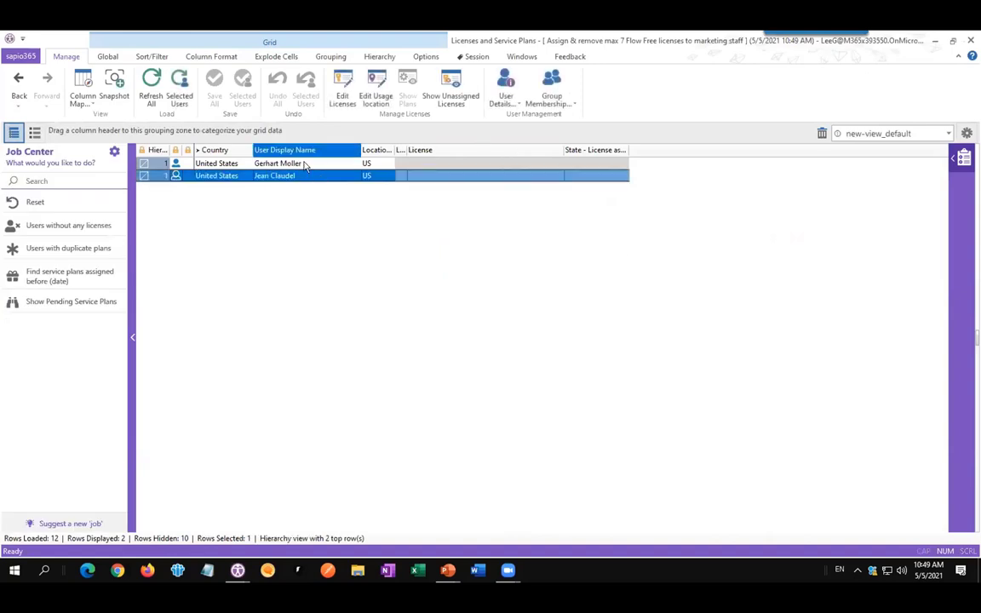
pyautogui.keyDown('ctrl'); pyautogui.click(304, 164); pyautogui.keyUp('ctrl')
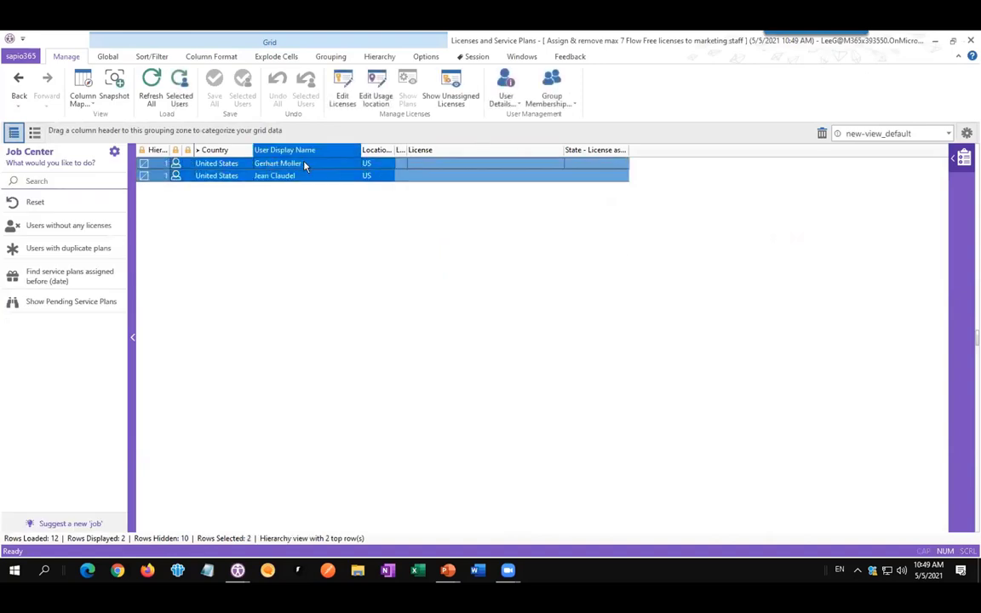
pyautogui.click(343, 95)
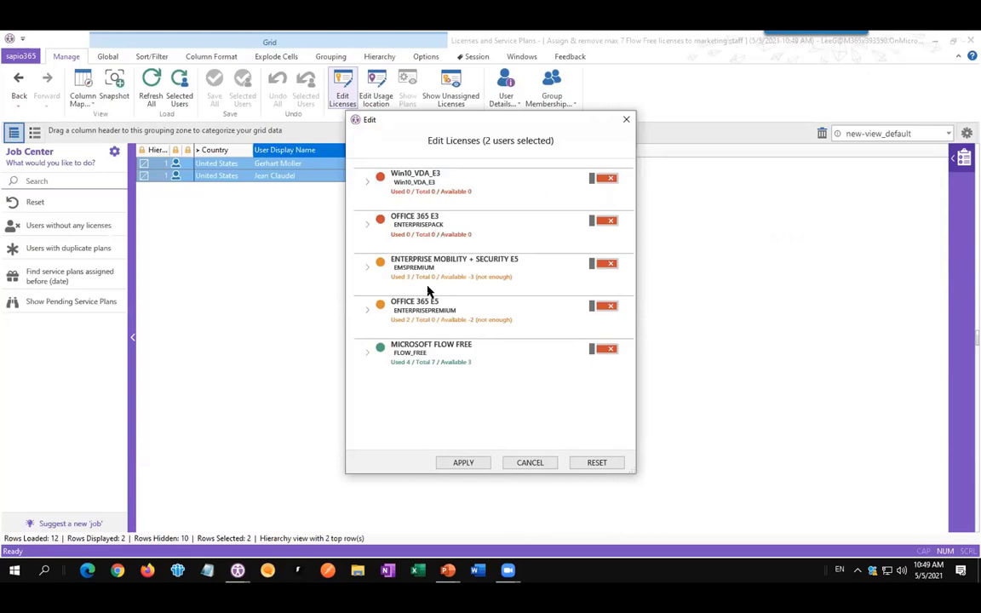
pyautogui.click(605, 357)
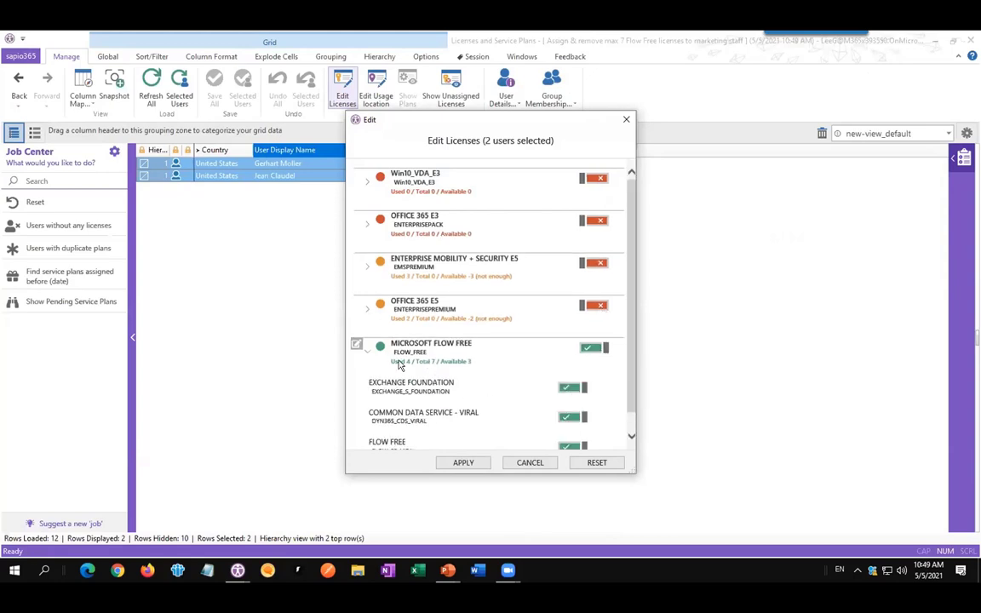
pyautogui.moveTo(398, 364); pyautogui.dragTo(468, 368)
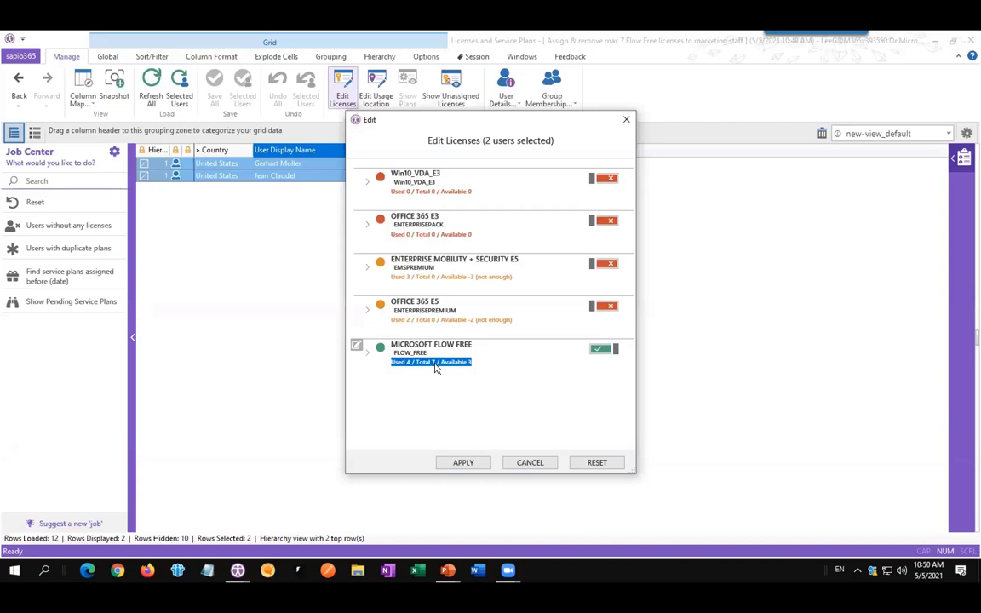
pyautogui.click(461, 464)
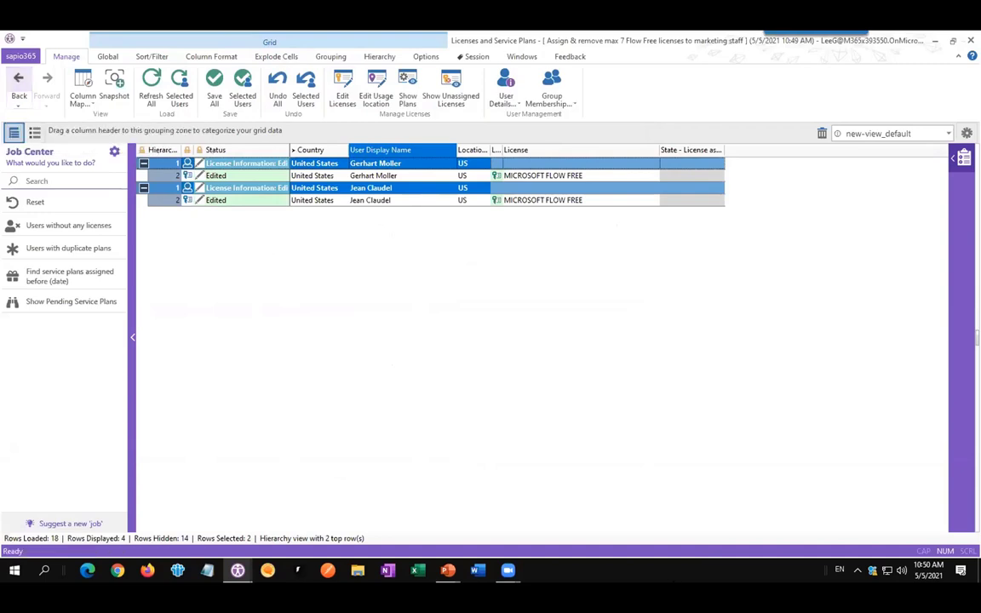
# Go back to the user list and discard the pending license edits.
pyautogui.click(627, 576)
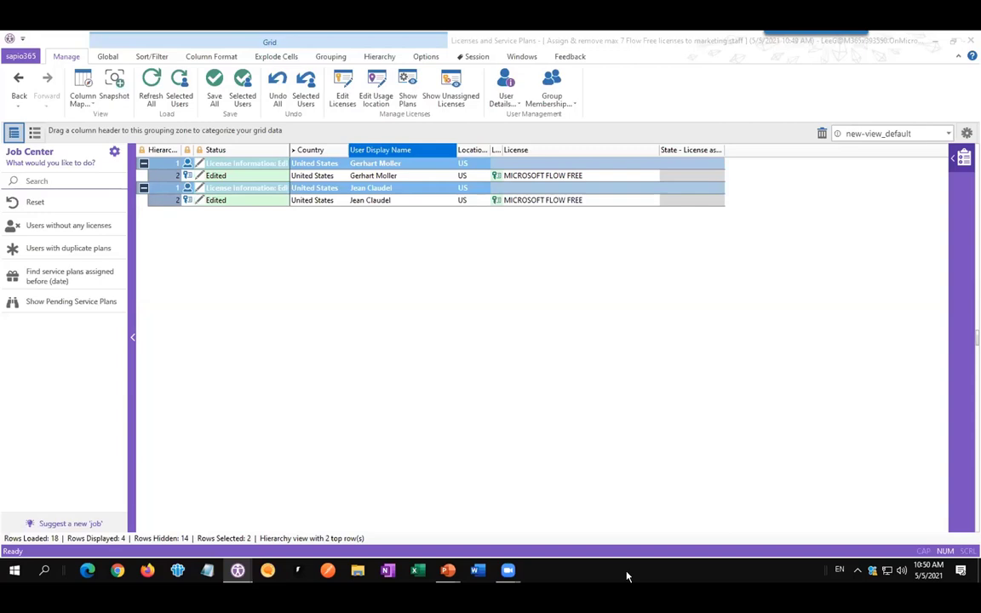
pyautogui.click(18, 83)
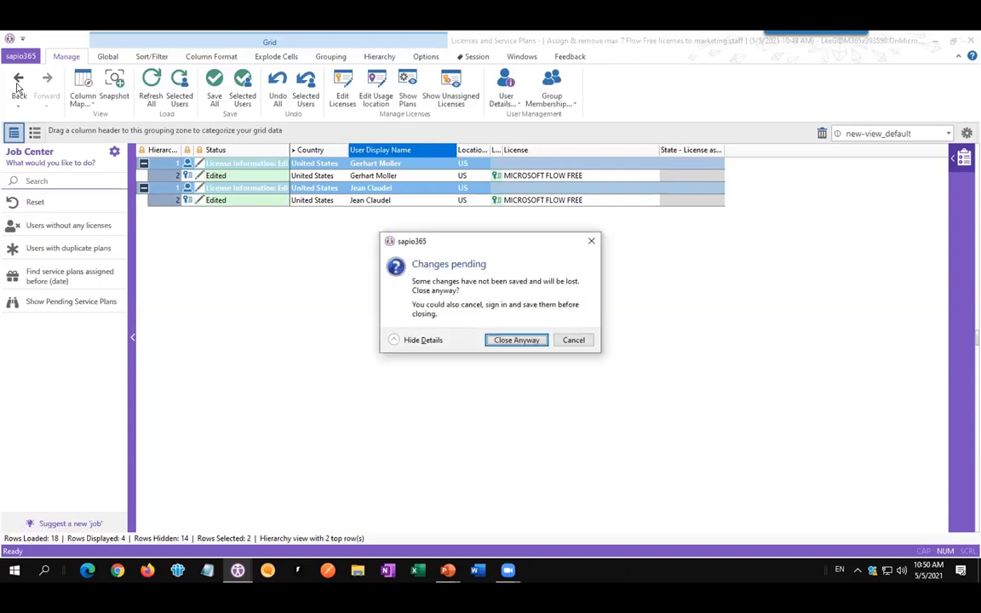
pyautogui.click(516, 340)
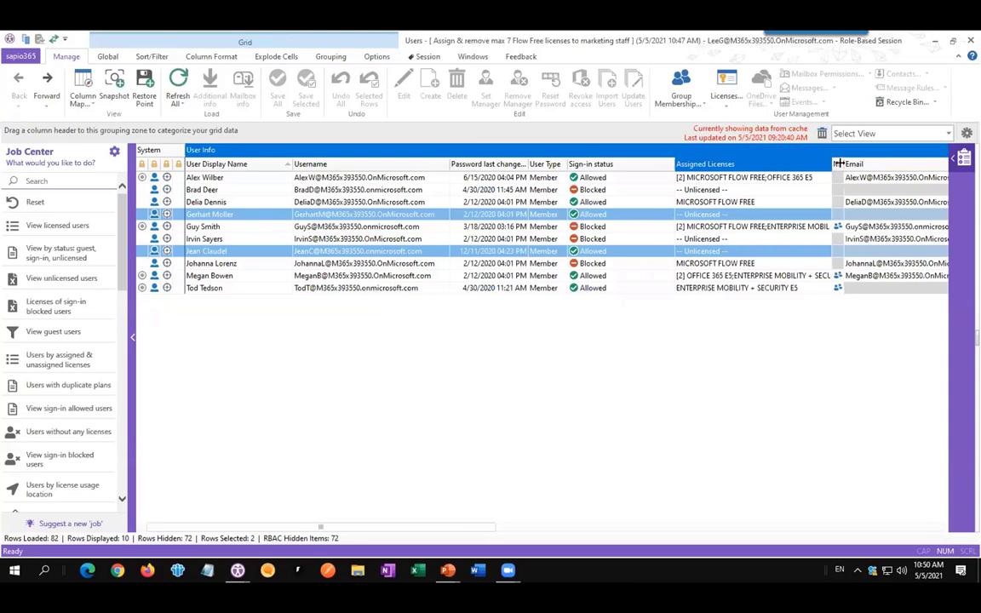
# Widen the Member - Group licensing column and show the group memberships of the blocked user who has group licensing.
pyautogui.moveTo(834, 163); pyautogui.dragTo(943, 168)
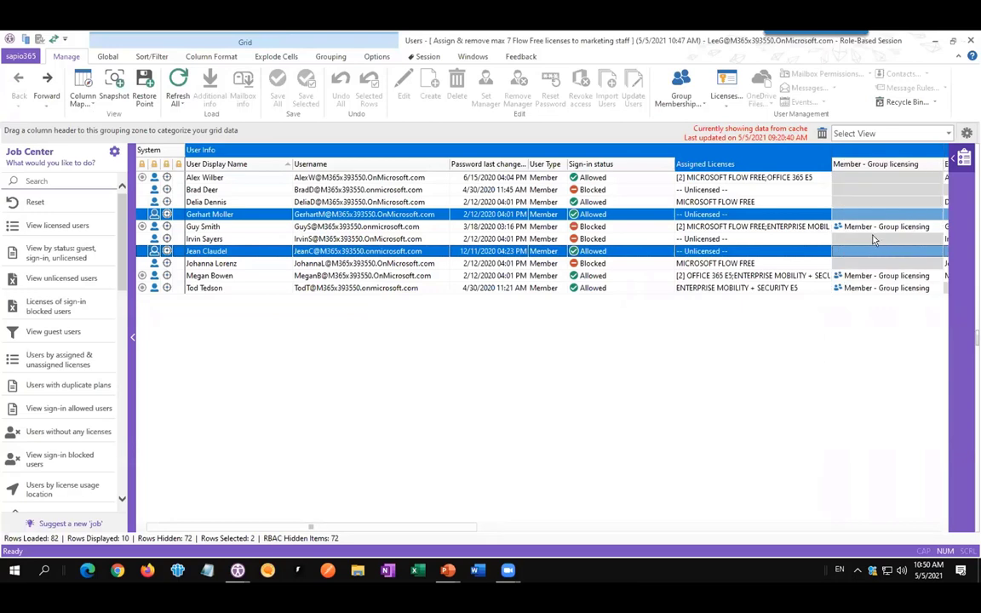
pyautogui.click(881, 228)
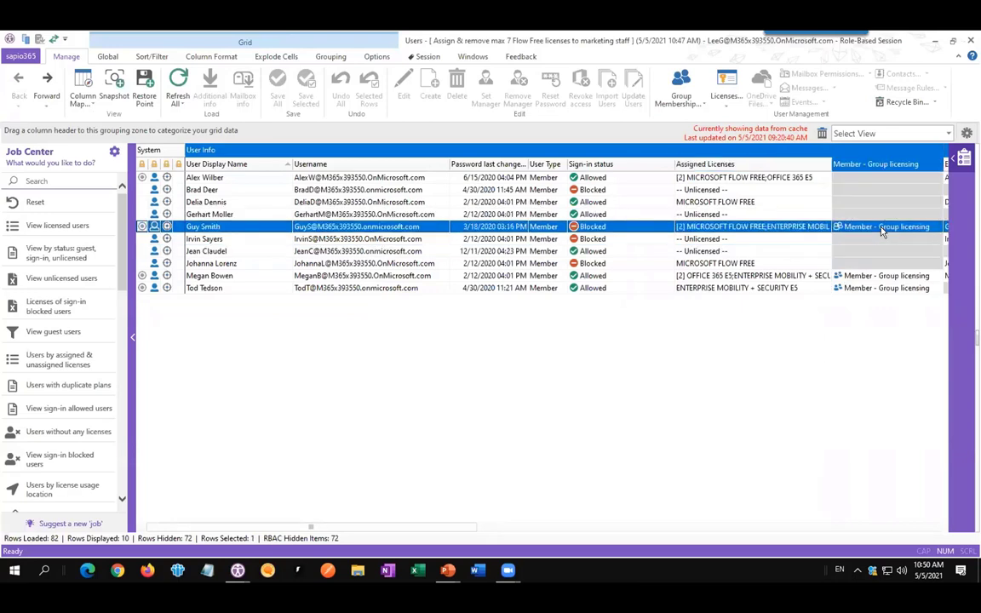
pyautogui.keyDown('ctrl'); pyautogui.click(856, 277); pyautogui.keyUp('ctrl')
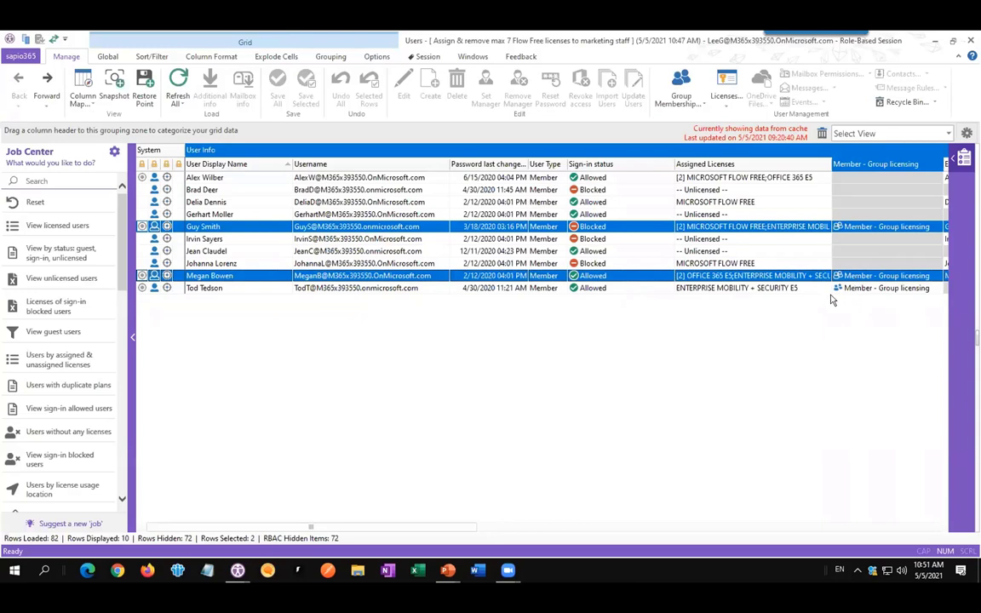
pyautogui.click(728, 228)
pyautogui.click(685, 86)
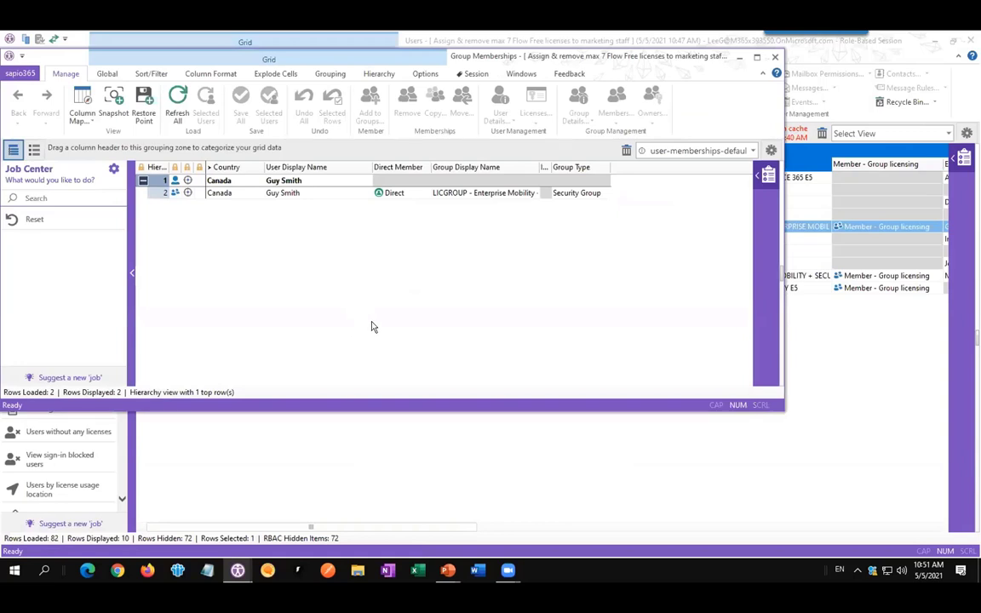
# Load the full directory of groups and add the blocked user to the group LICGROUP - Free Flow.
pyautogui.click(285, 194)
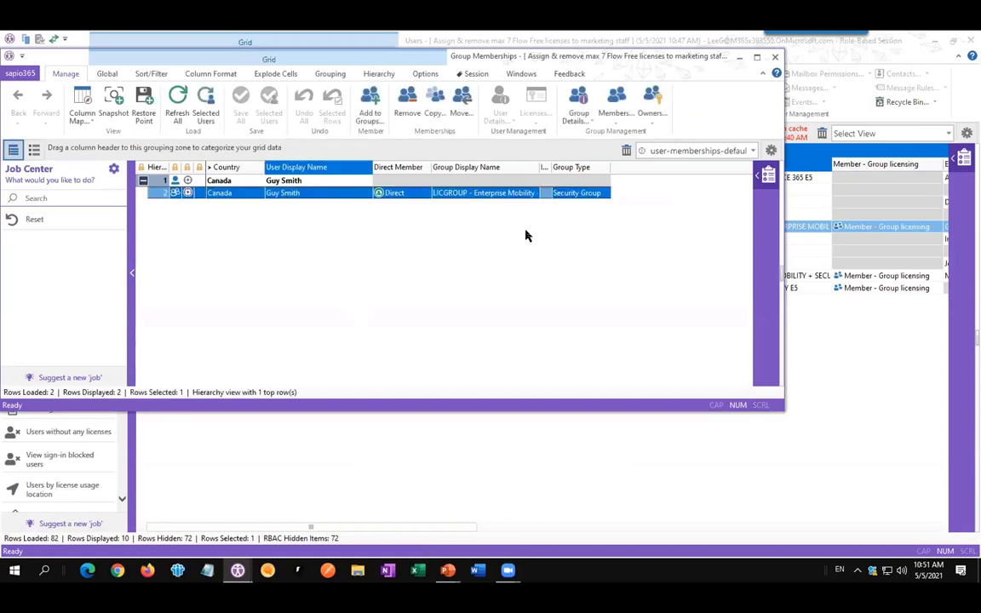
pyautogui.click(367, 109)
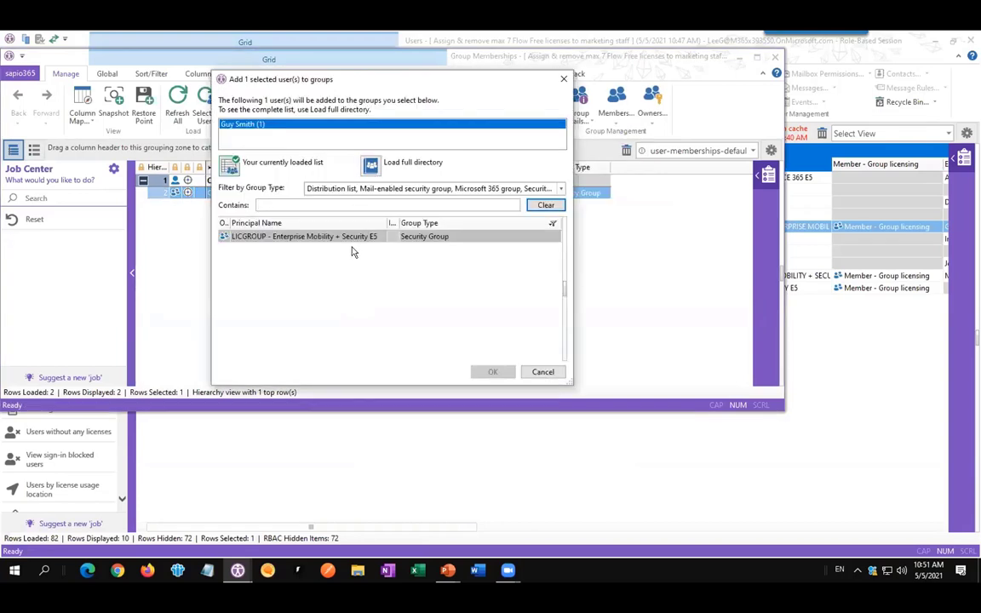
pyautogui.click(373, 167)
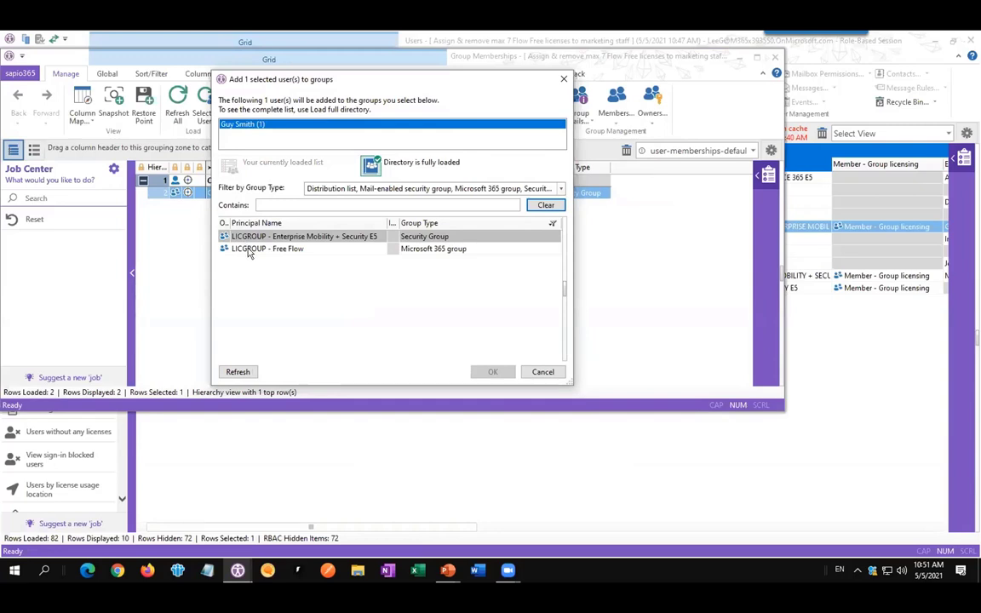
pyautogui.click(284, 248)
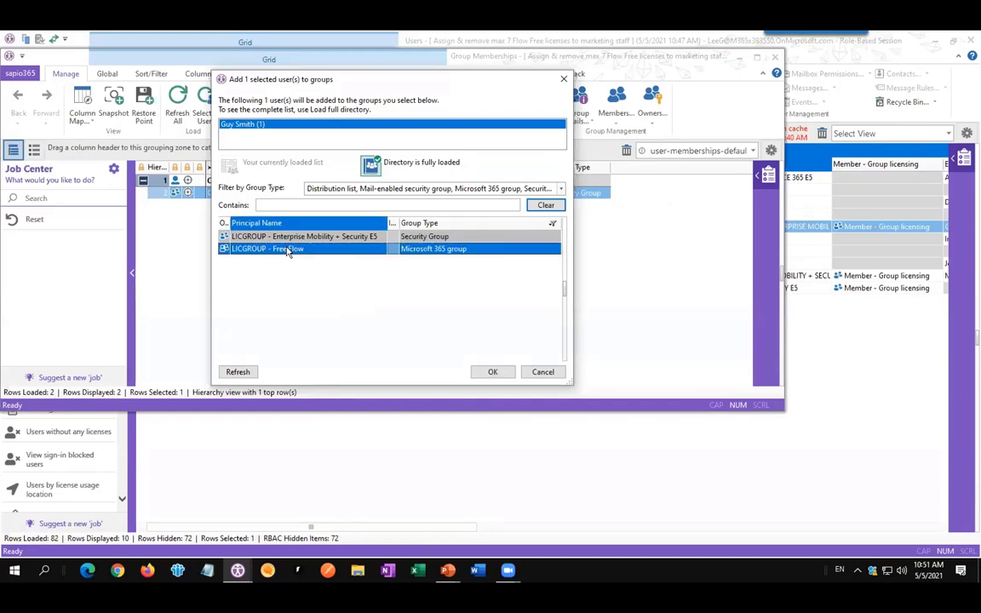
pyautogui.click(490, 372)
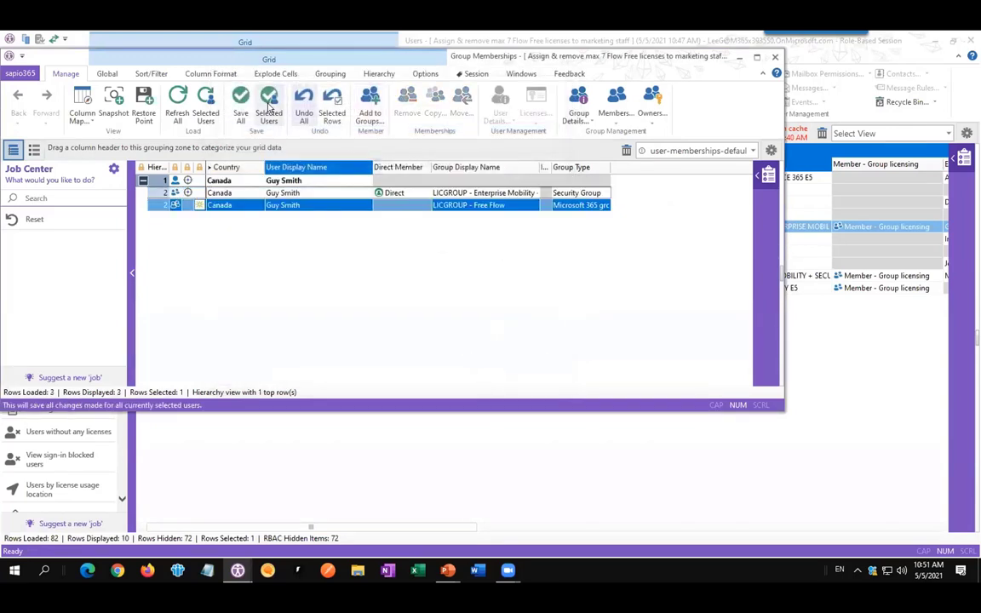
pyautogui.click(268, 102)
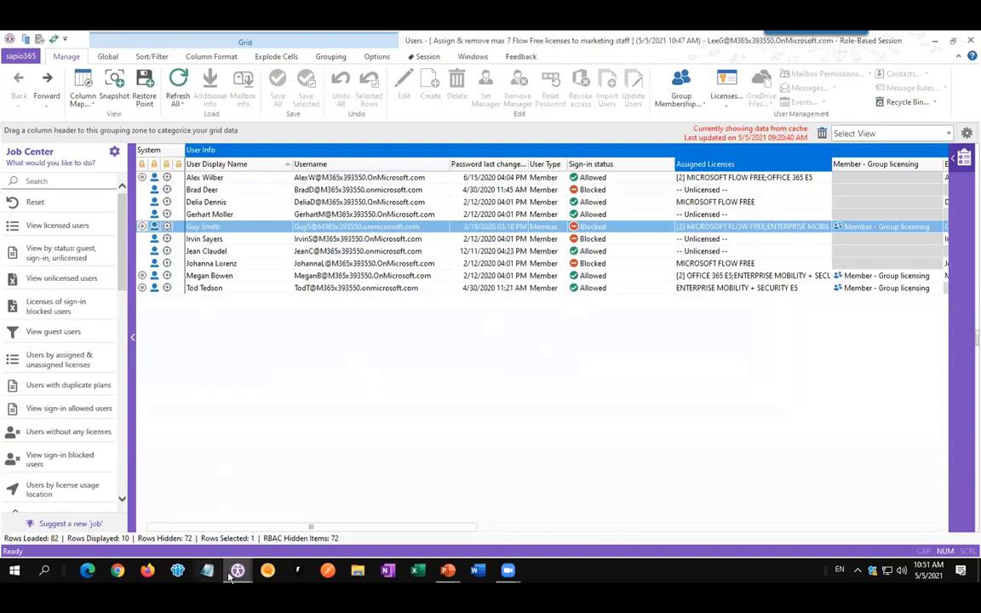
# Return to the sapio365 main window and switch from the role-based session to the recent elevated administrator session.
pyautogui.moveTo(237, 570)
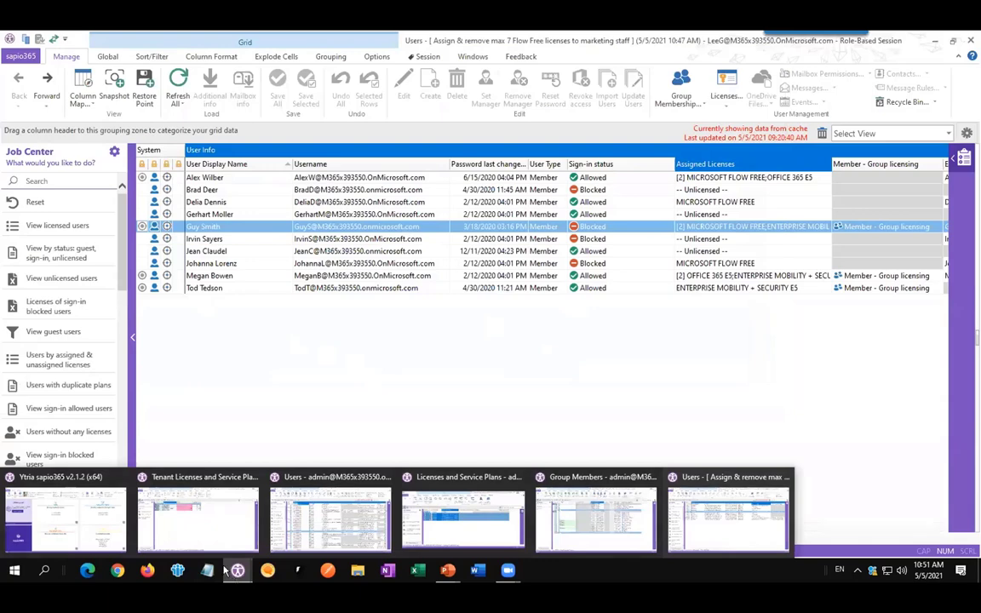
pyautogui.click(65, 475)
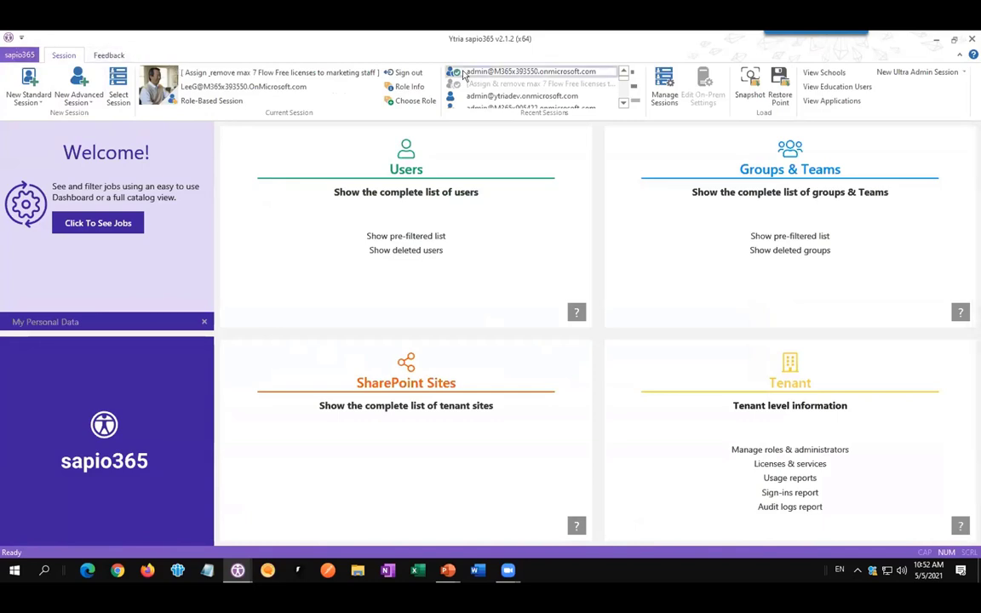
pyautogui.click(542, 72)
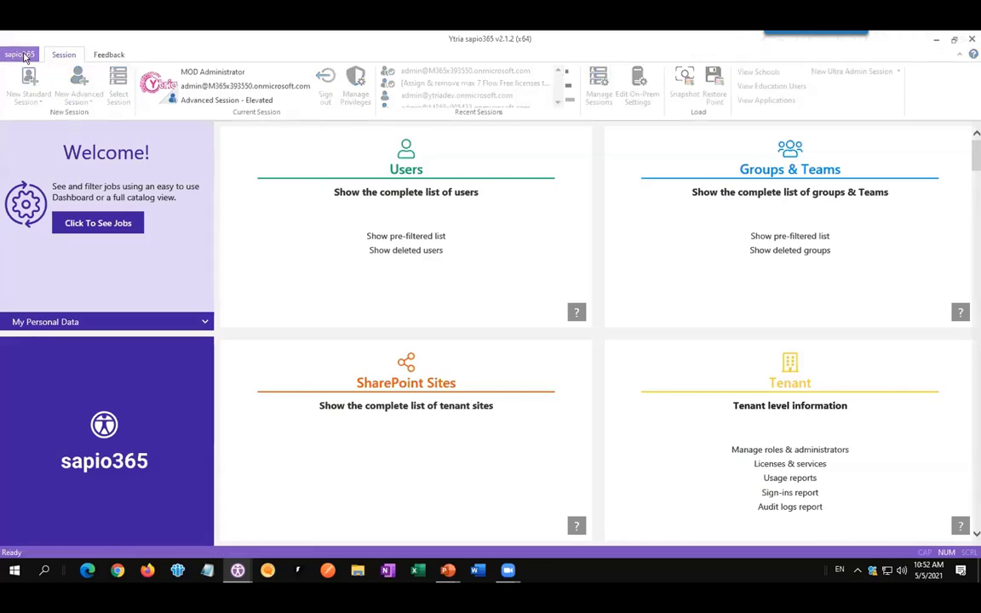
# Show the User Activity Logs and widen the Action column to read the role used for each logged action.
pyautogui.click(22, 56)
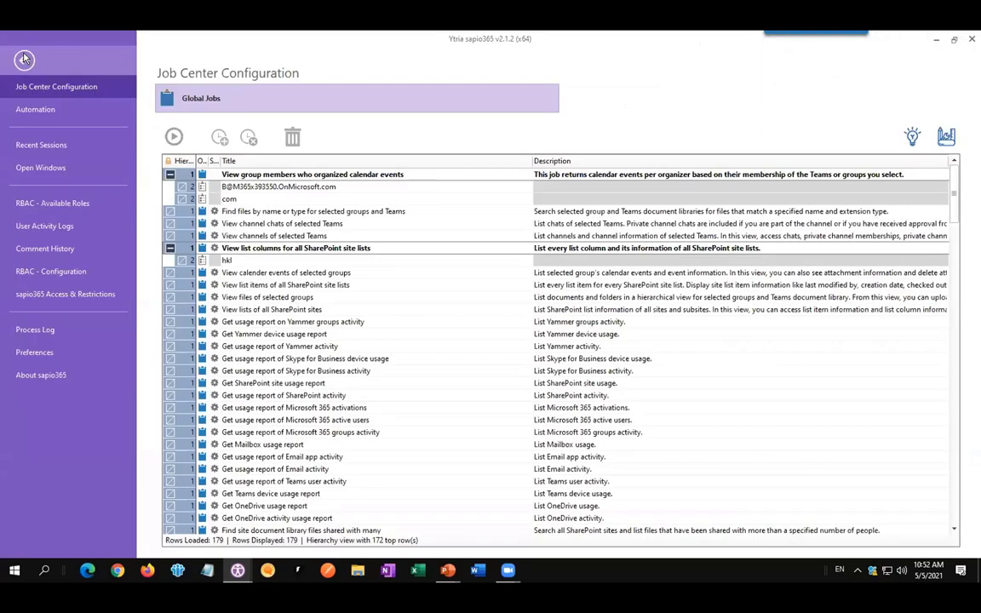
pyautogui.click(32, 226)
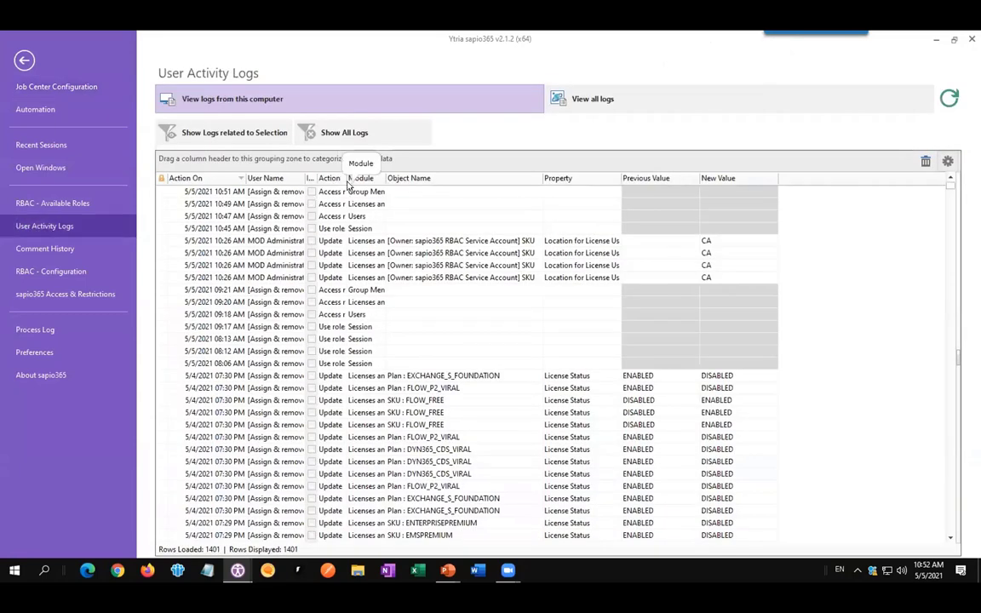
pyautogui.moveTo(347, 178); pyautogui.dragTo(445, 178)
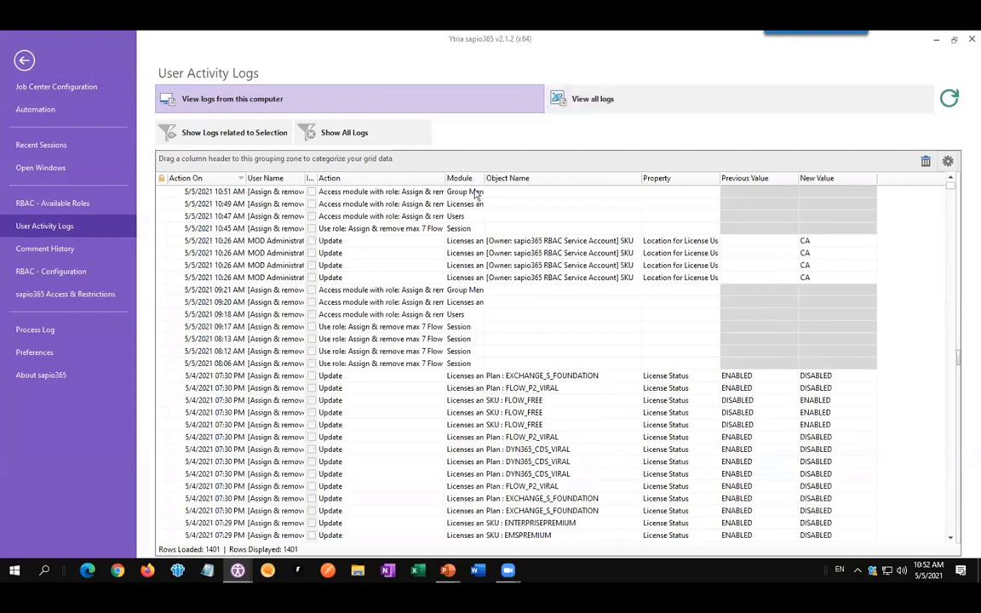
pyautogui.moveTo(445, 178); pyautogui.dragTo(480, 178)
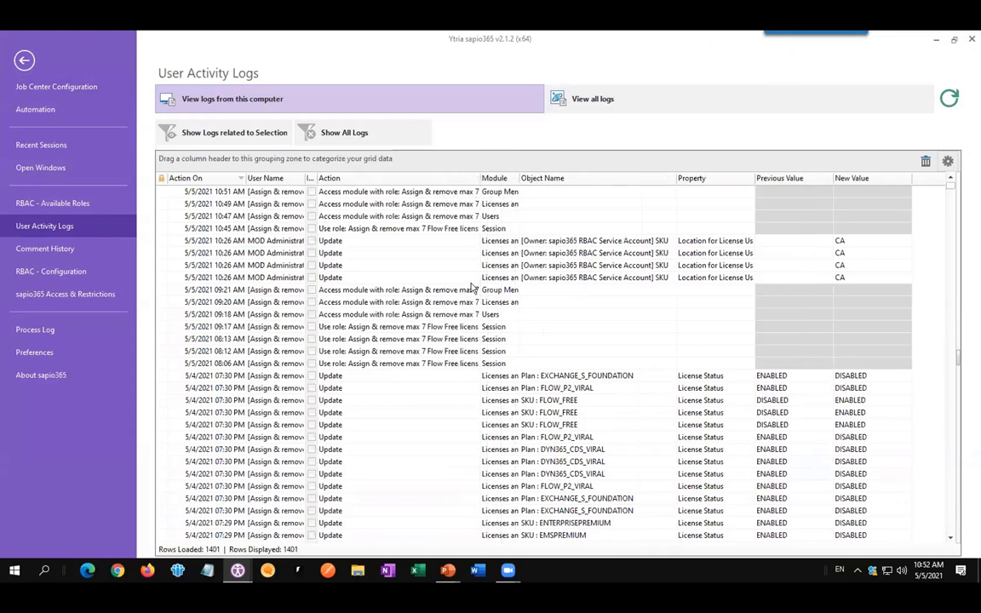
# Group the activity logs by User Name, collapse the groups, and expand 'Add licenses to unlicensed users only' and the two-entry user without a role.
pyautogui.moveTo(274, 181); pyautogui.dragTo(228, 159)
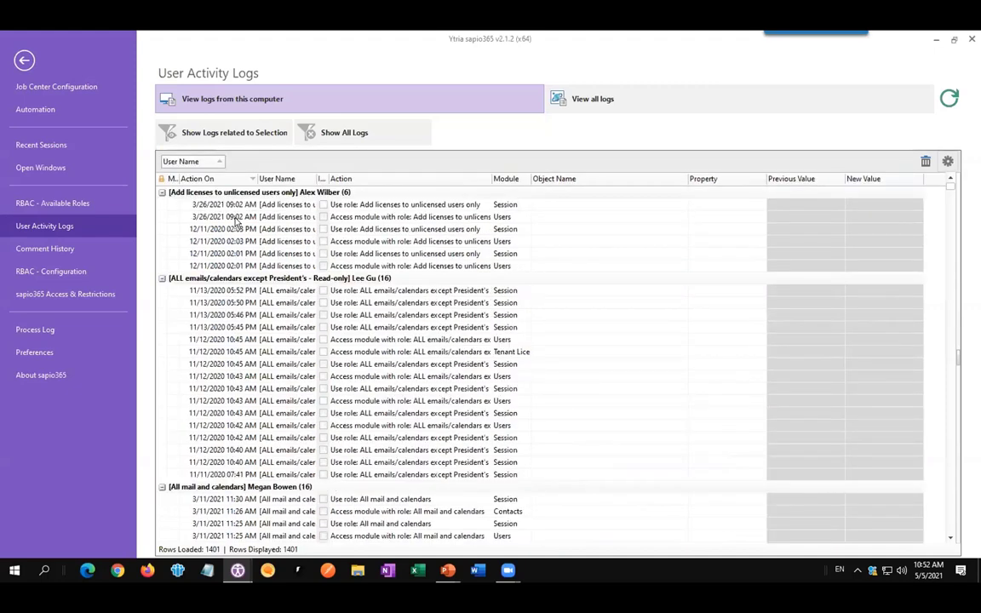
pyautogui.hotkey('ctrl', '-')
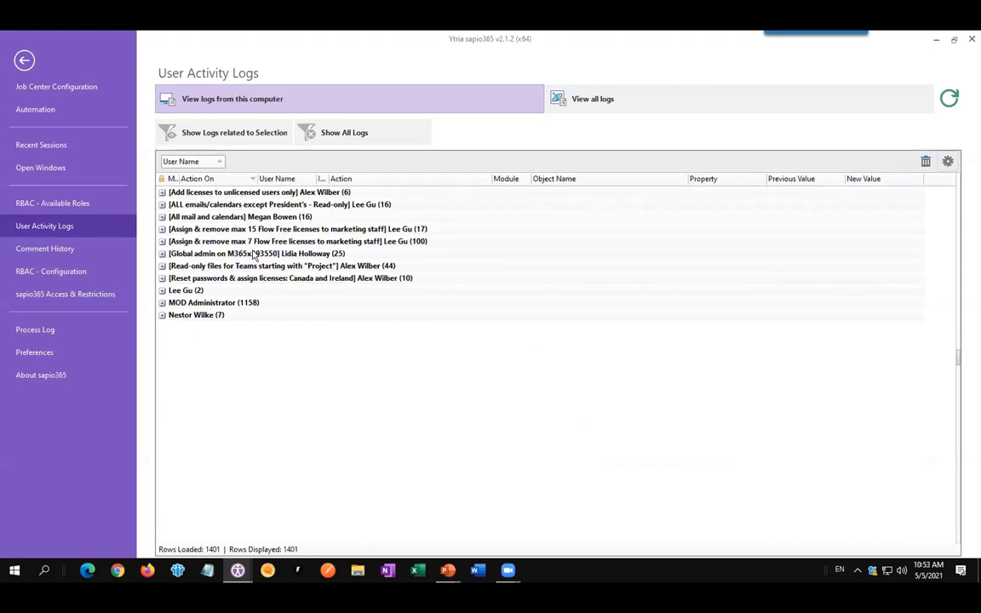
pyautogui.click(161, 193)
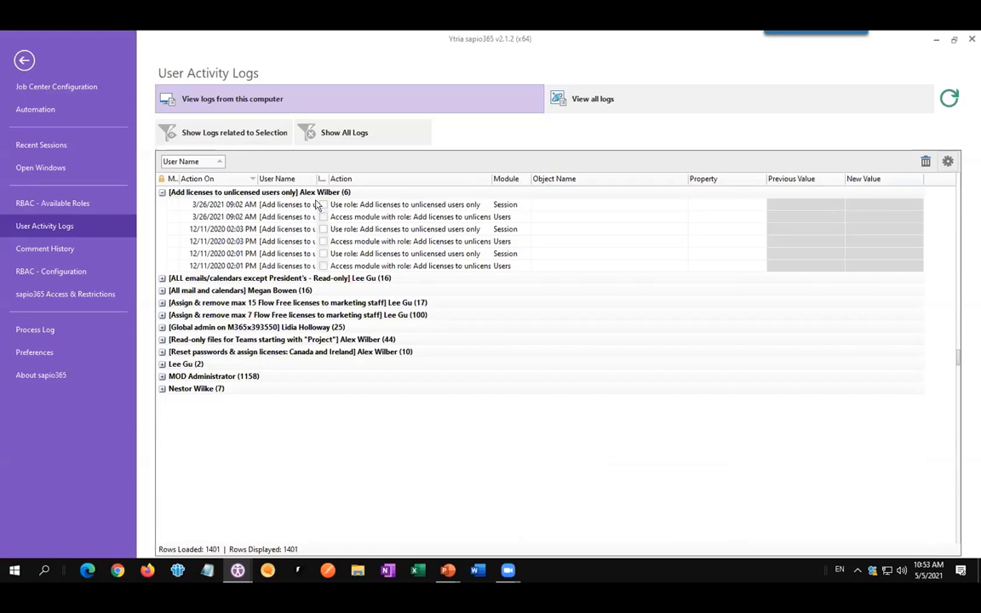
pyautogui.click(163, 365)
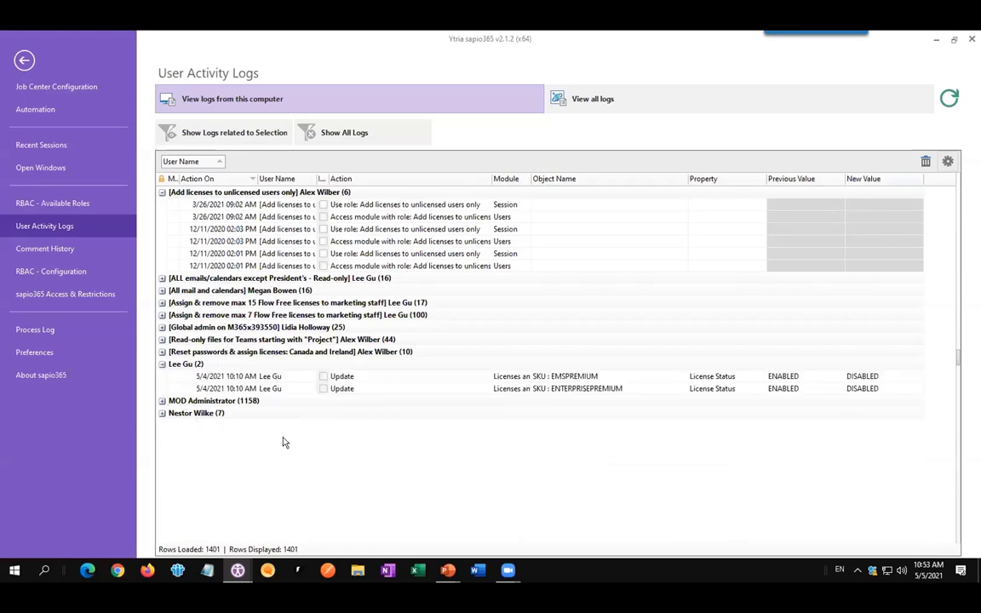
pyautogui.click(274, 389)
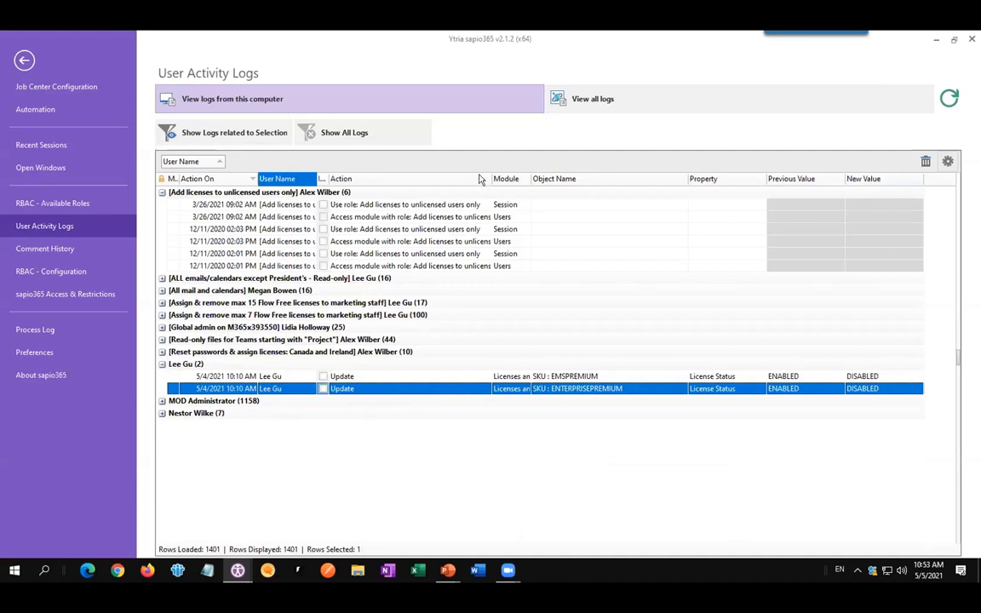
# Add Action as a second grouping level and expand the Create entries under 'Assign & remove max 15 Flow Free licenses to marketing staff'.
pyautogui.moveTo(423, 182); pyautogui.dragTo(396, 169)
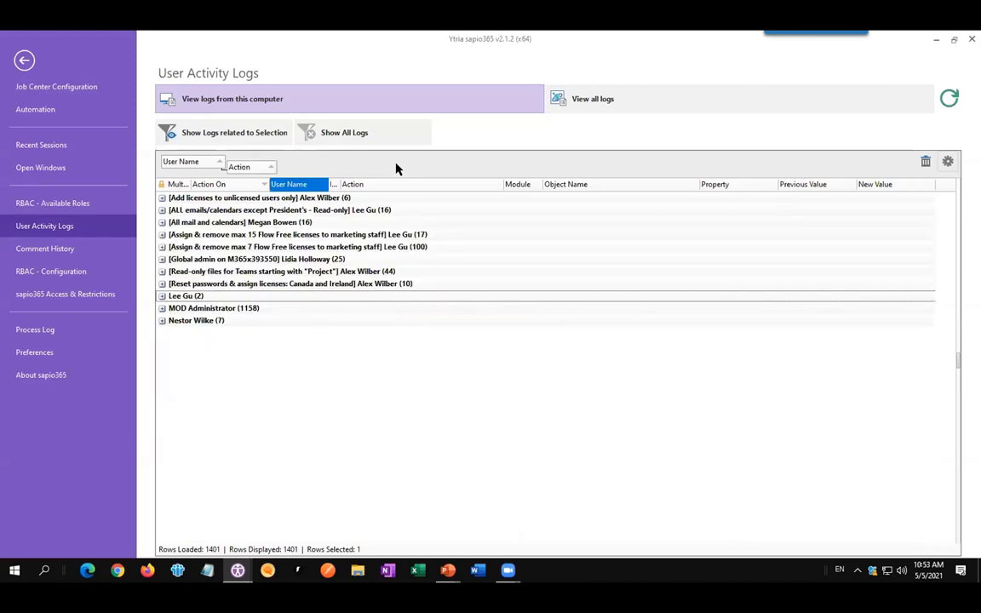
pyautogui.click(163, 234)
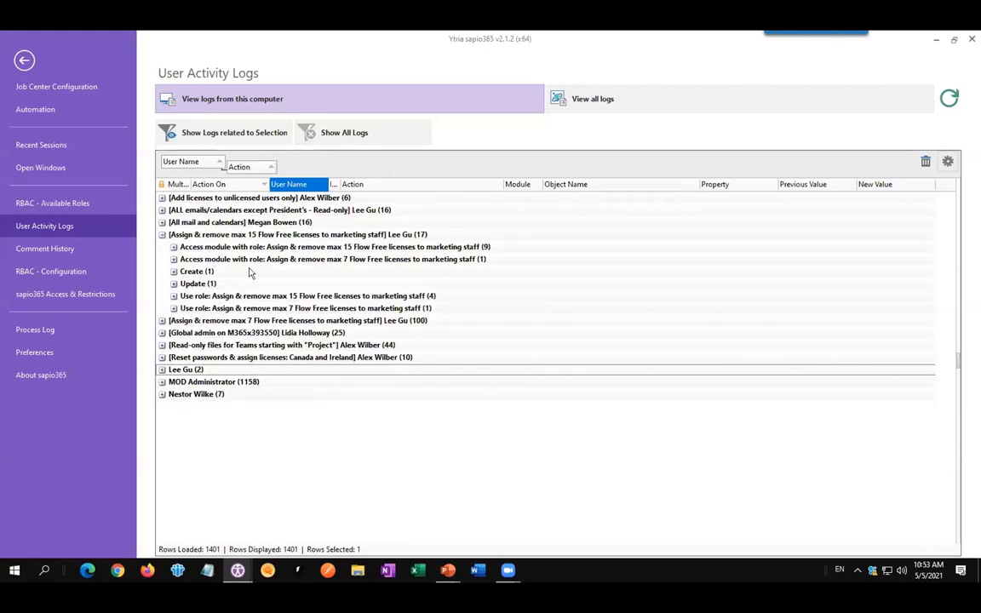
pyautogui.click(174, 271)
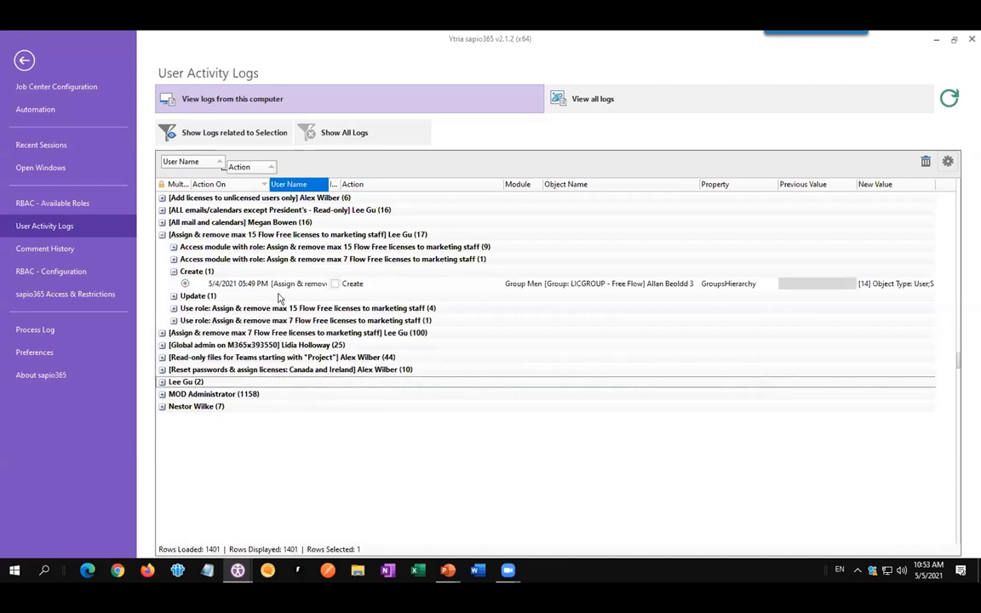